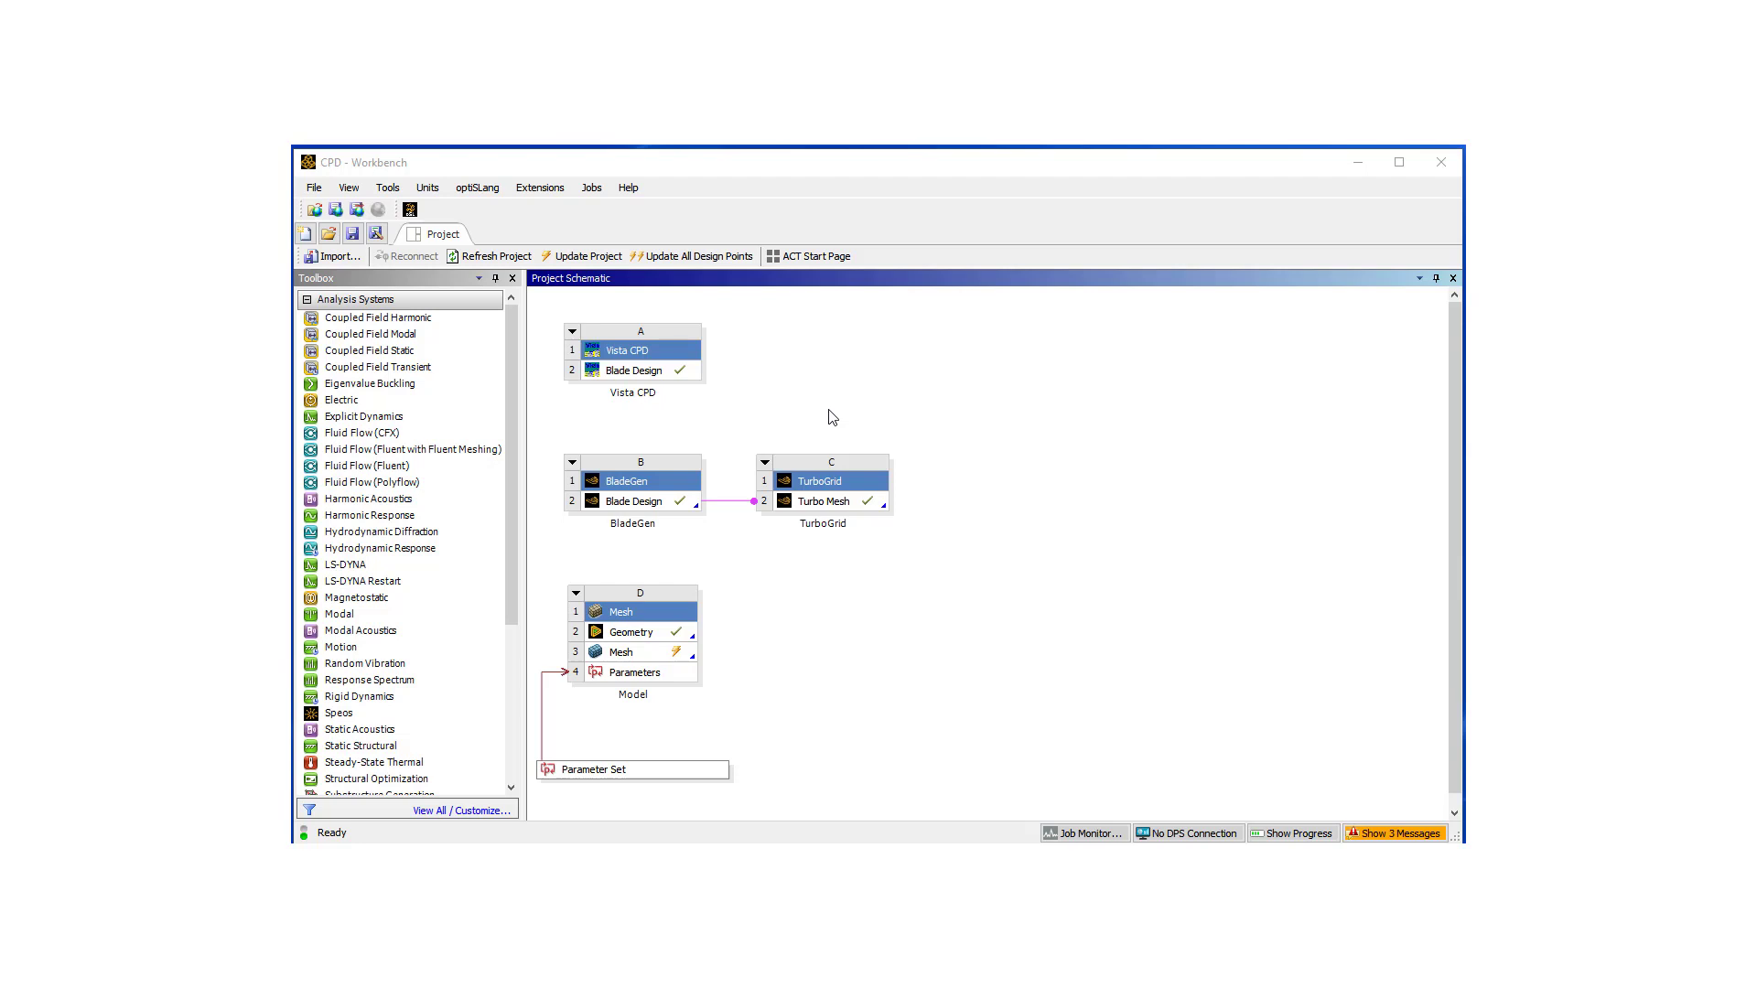
# Transfer the TurboGrid Turbo Mesh to a new CFX system and link the Model system's Mesh to the CFX Setup
pyautogui.rightClick(866, 502)
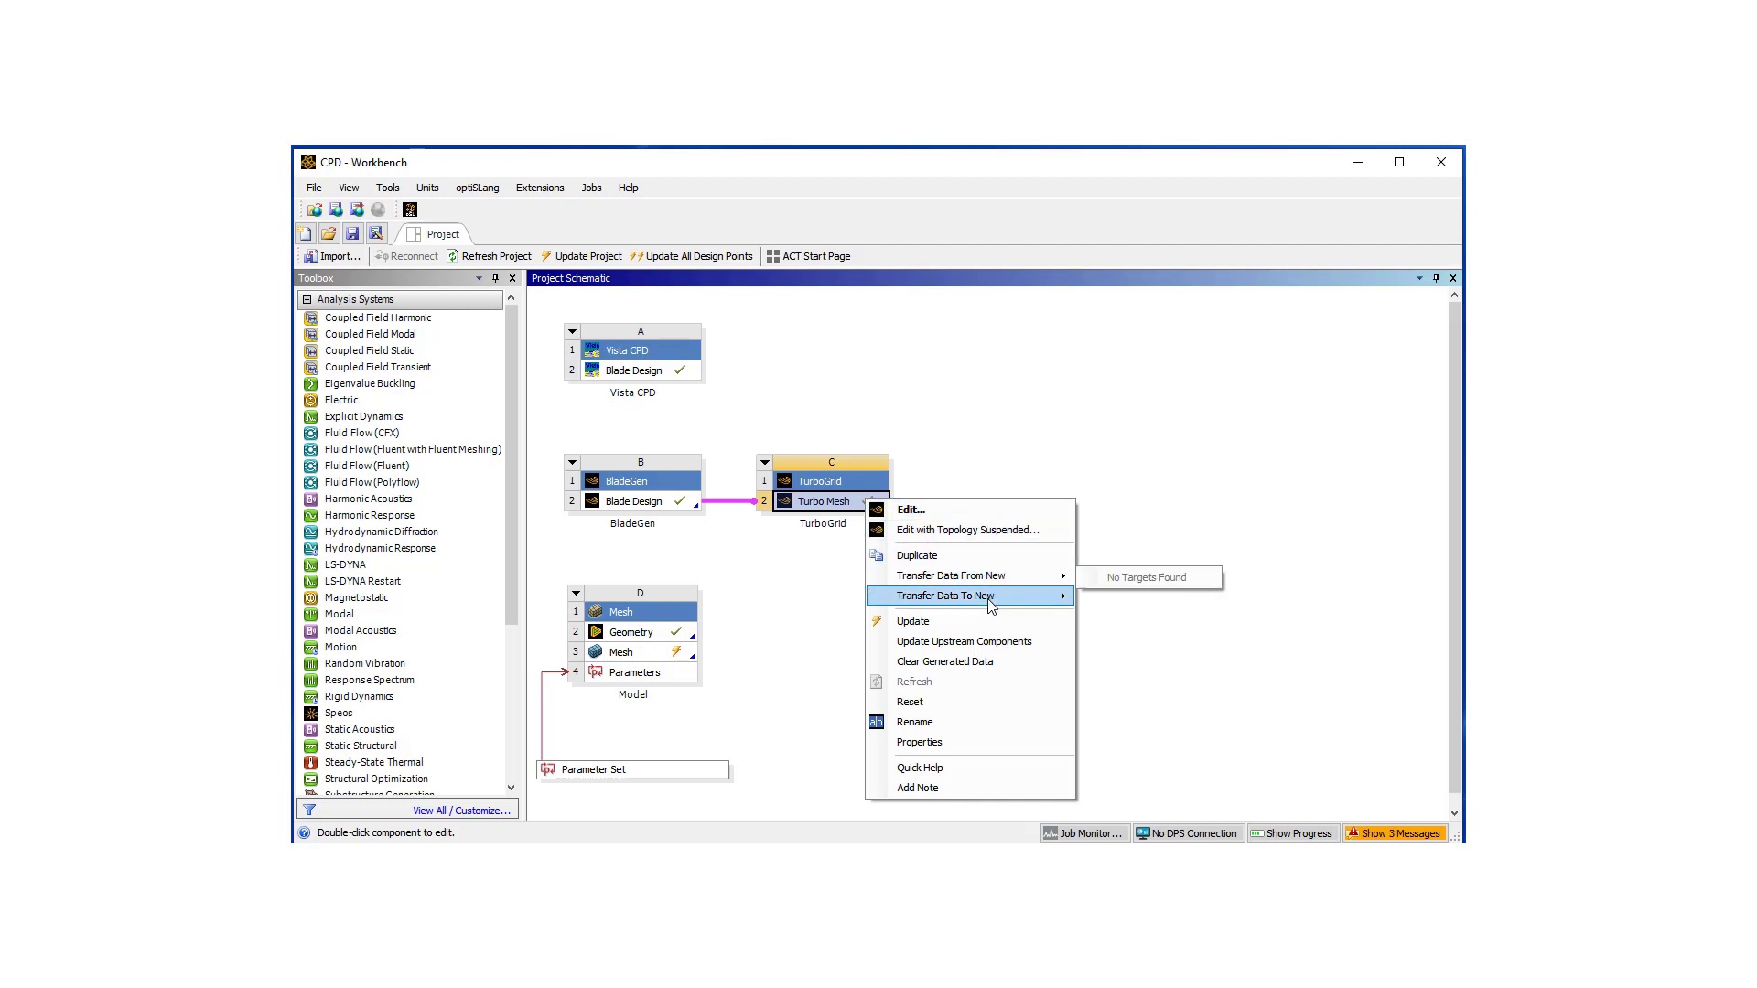
pyautogui.moveTo(995, 602)
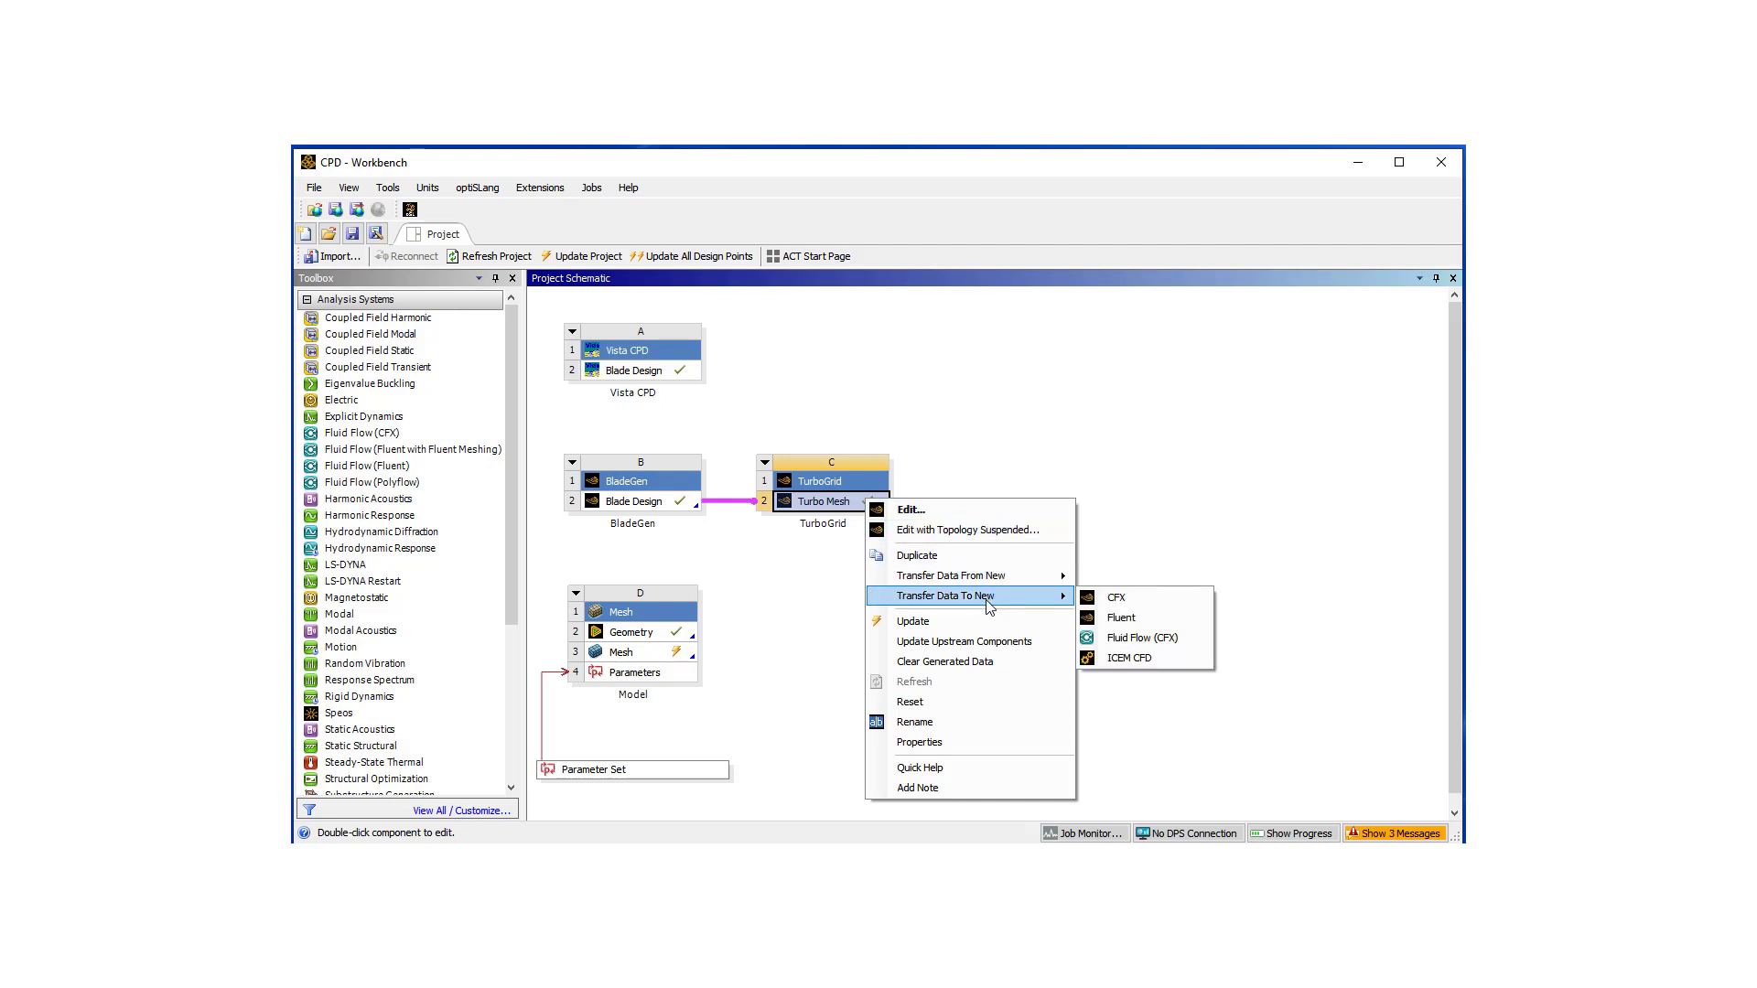
pyautogui.click(1132, 598)
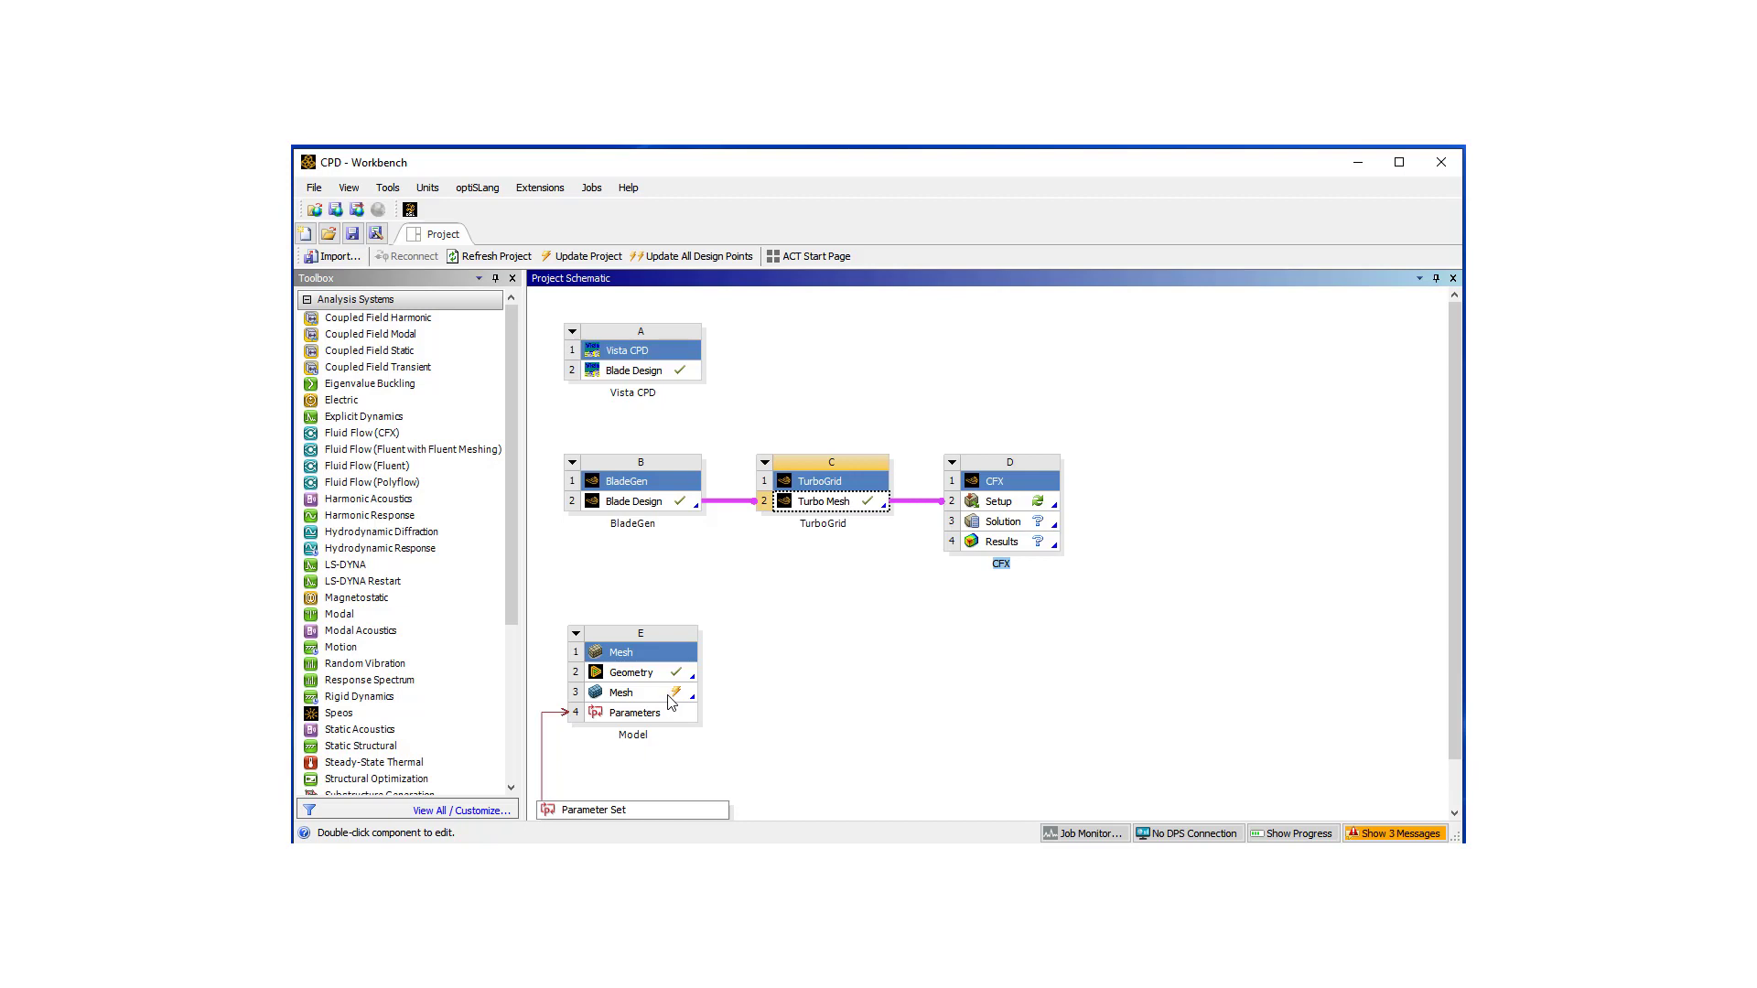
pyautogui.moveTo(671, 702); pyautogui.dragTo(986, 506)
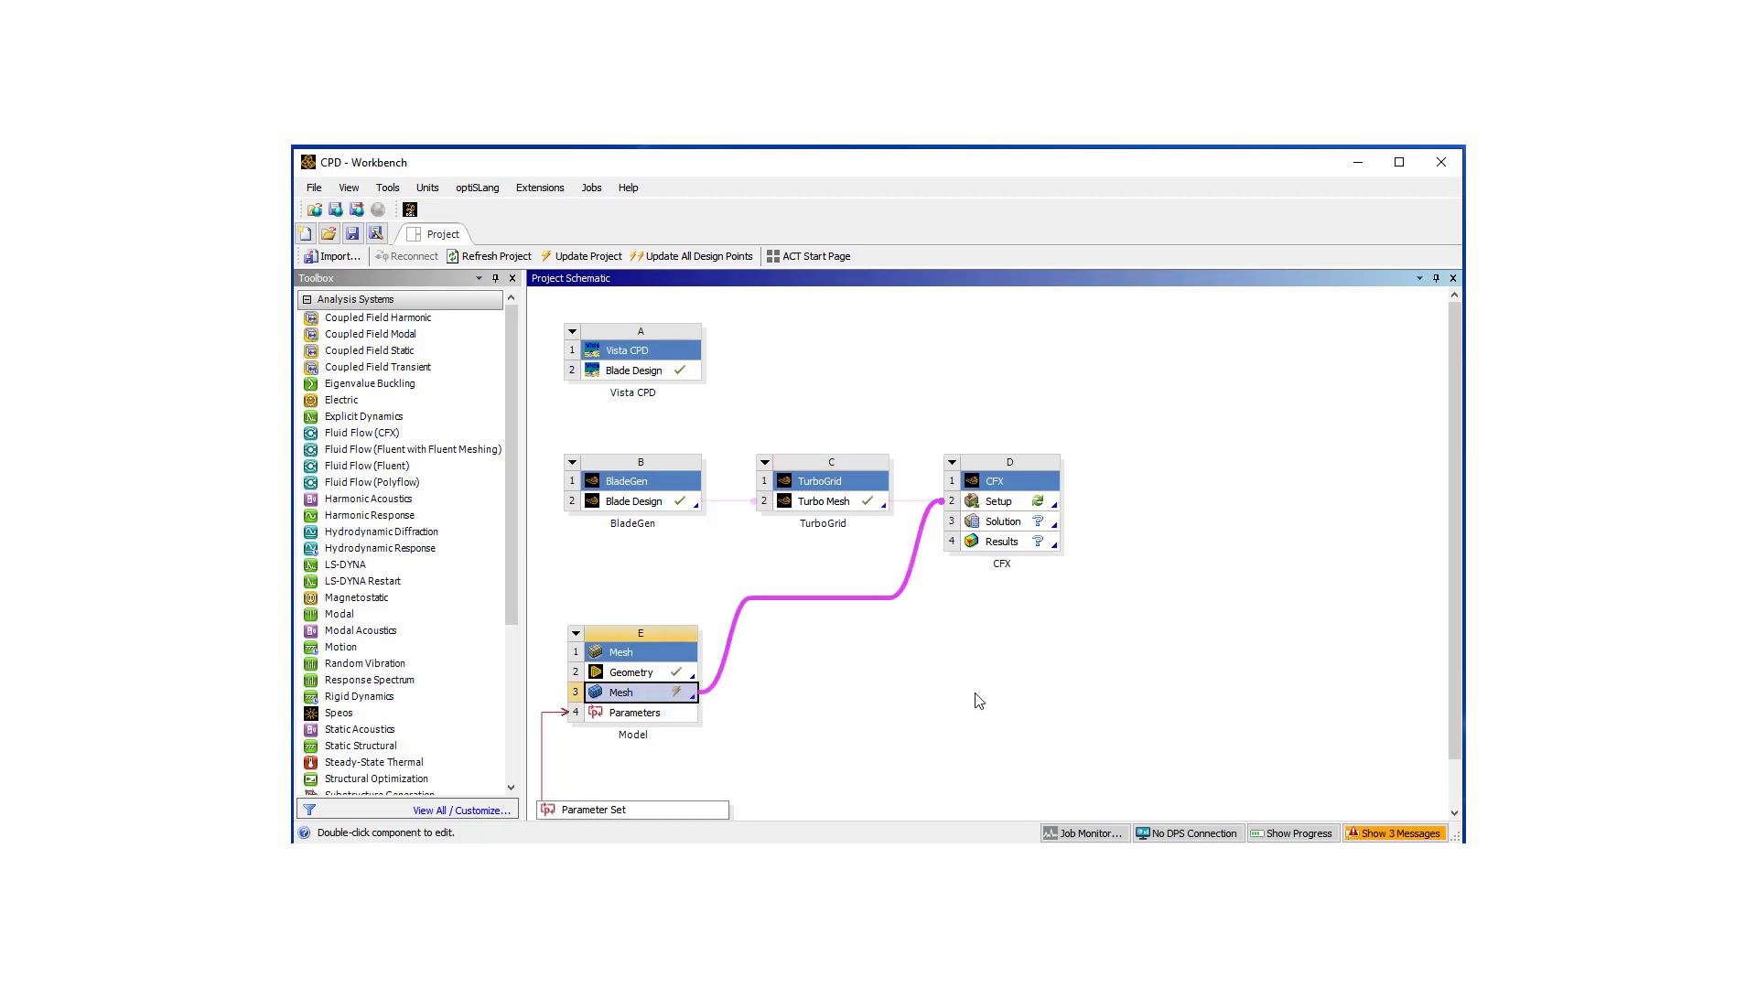
# Update the Mesh cell of the Model system and open the CFX Setup in CFX-Pre
pyautogui.click(691, 699)
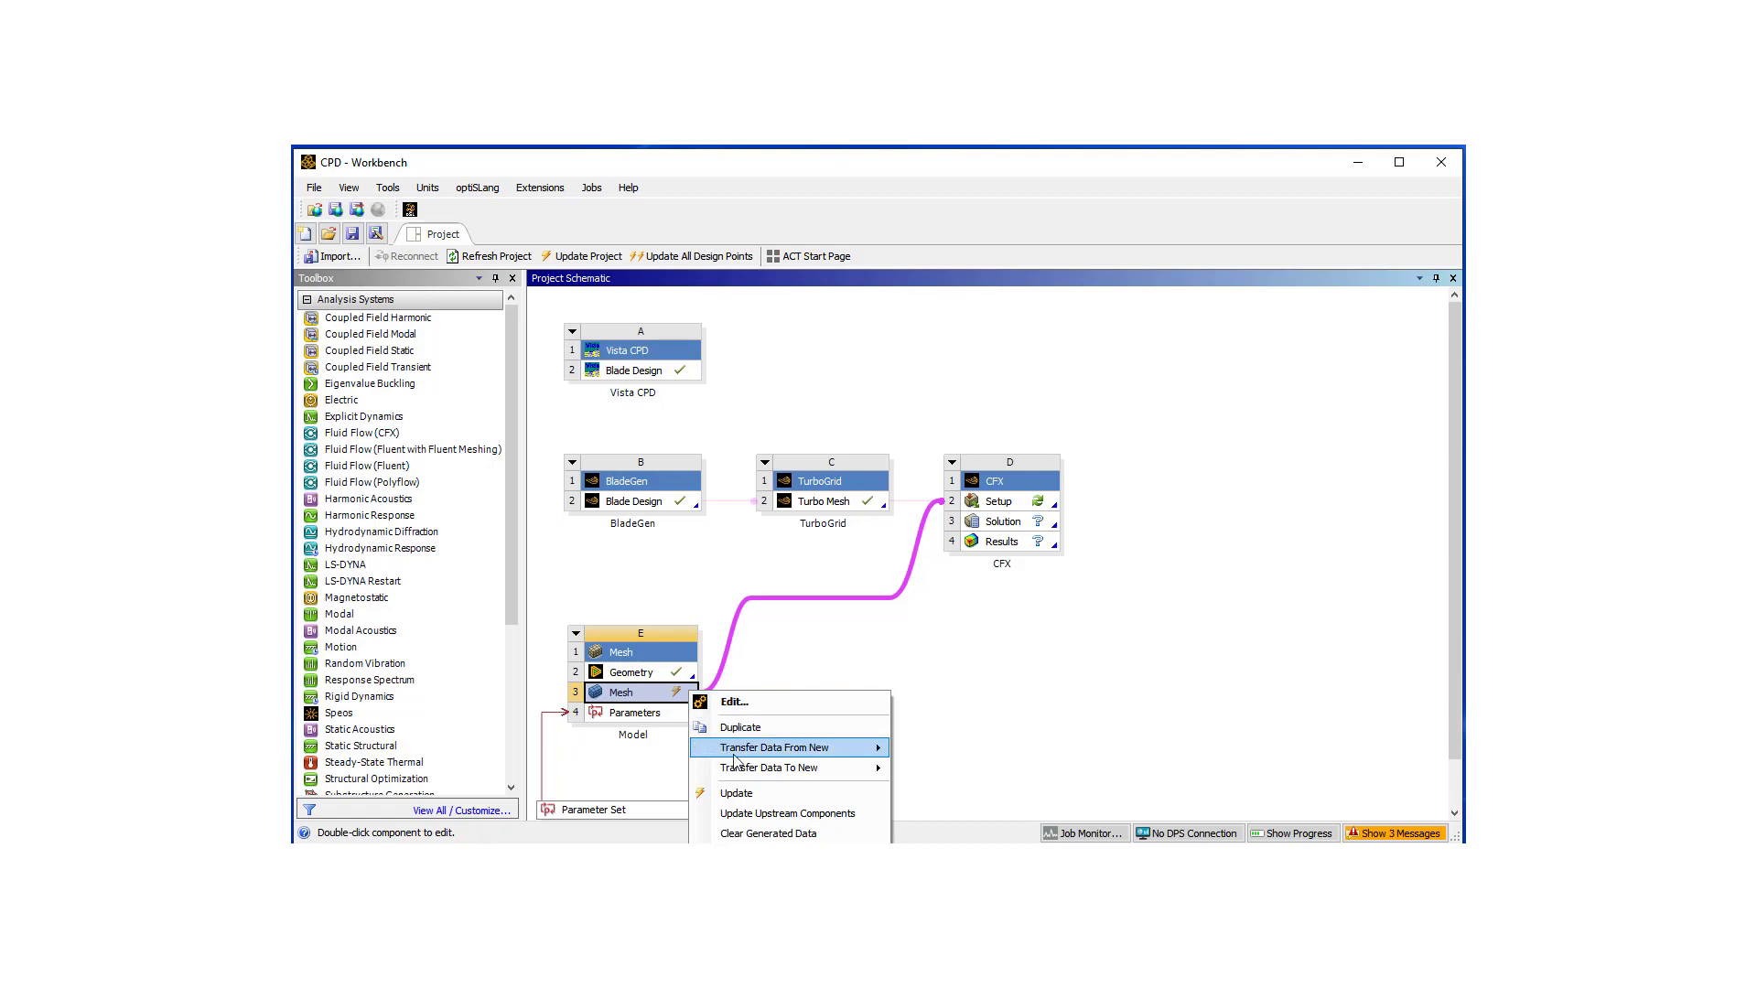
pyautogui.click(737, 794)
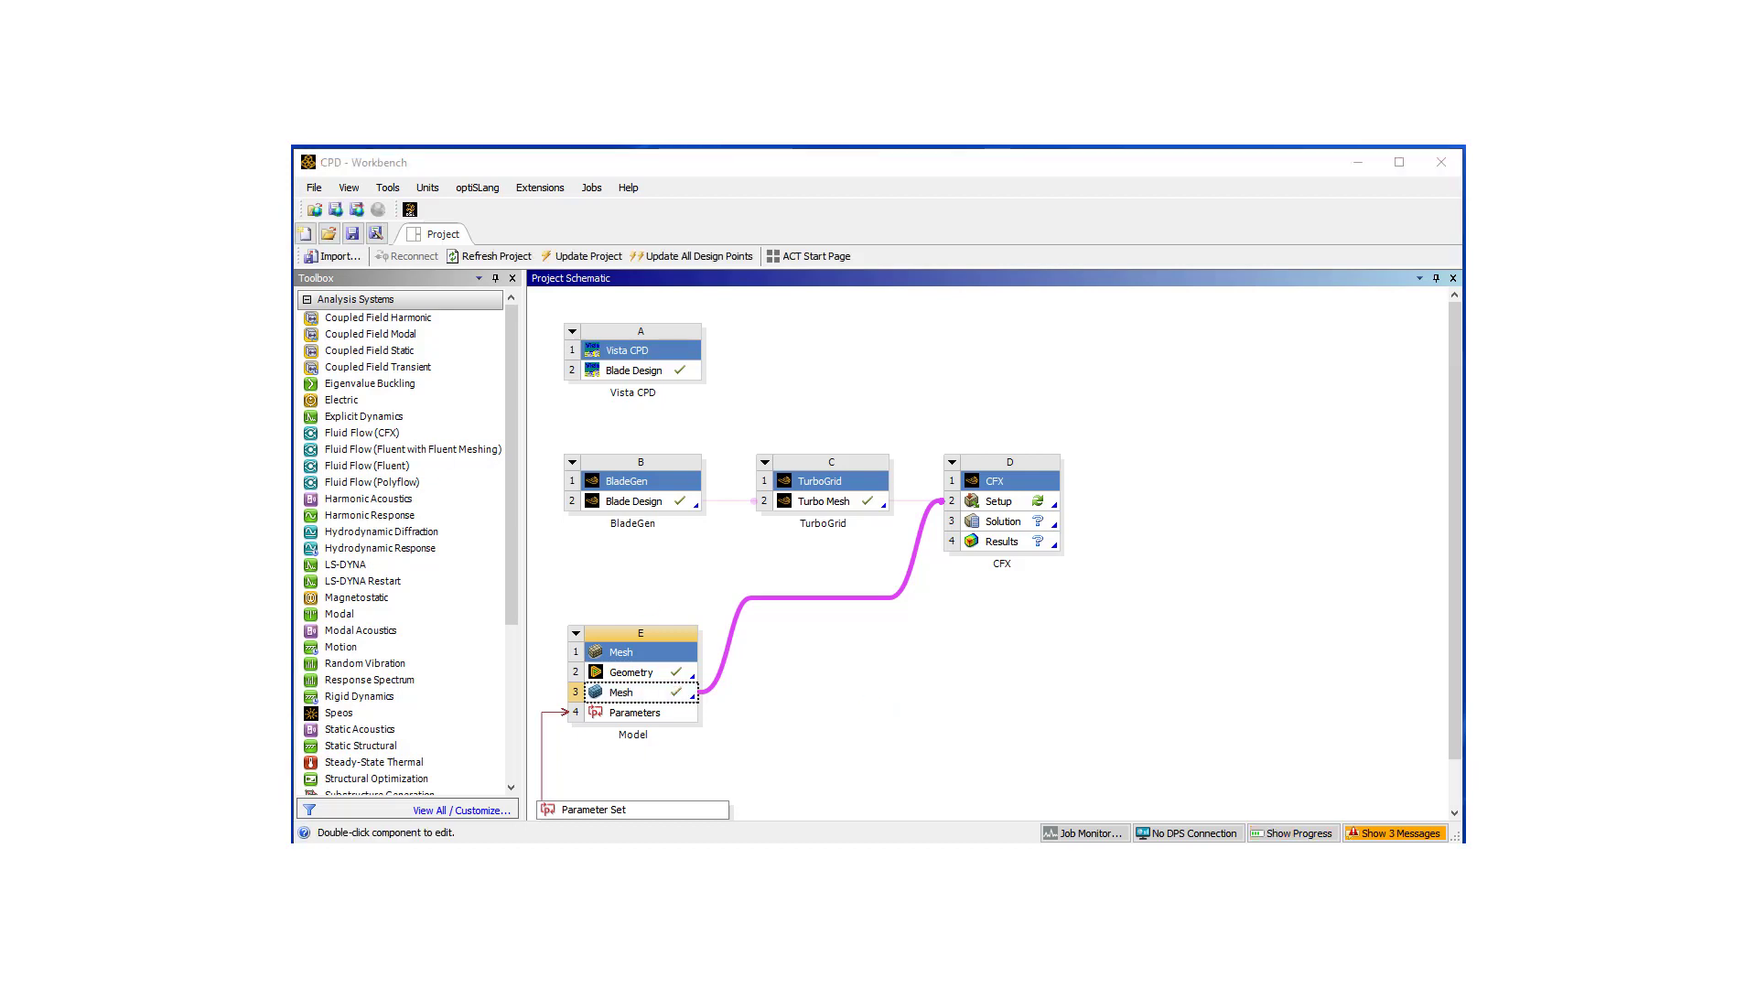
pyautogui.doubleClick(1000, 505)
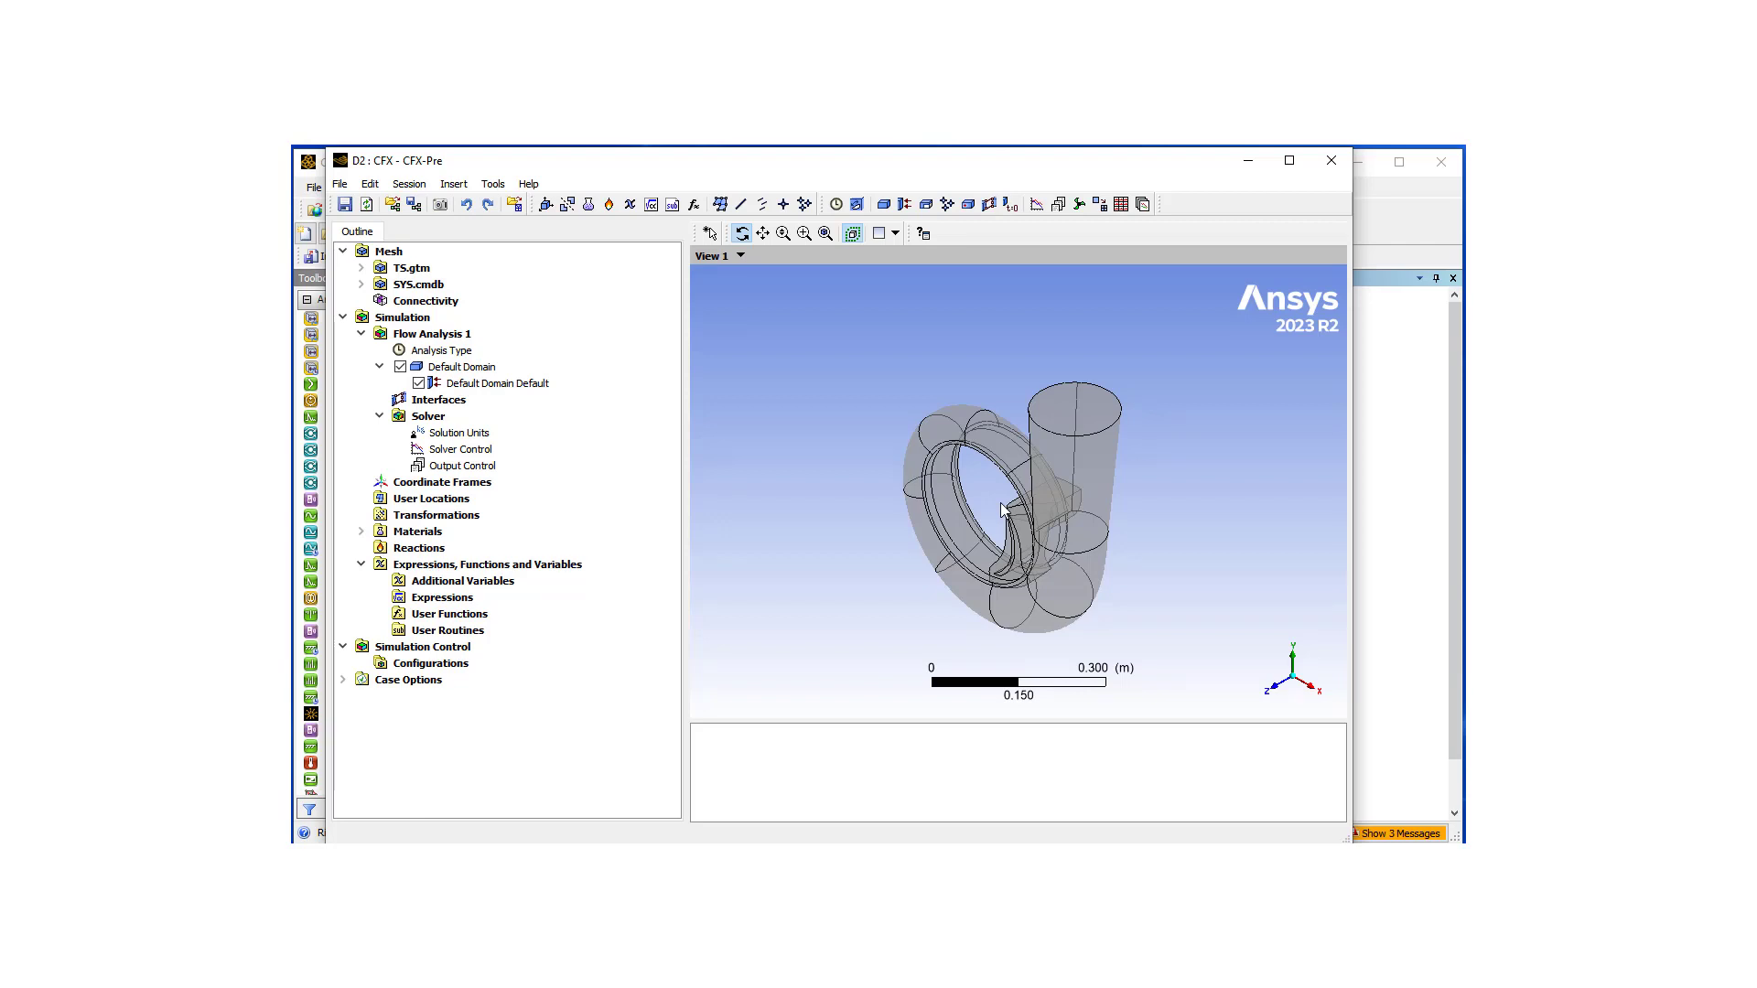
# Examine the imported volute and blade passage geometry from several angles, checking how the two parts fit together
pyautogui.moveTo(1051, 458); pyautogui.dragTo(1149, 448)
pyautogui.scroll(-2, 1030, 460)
pyautogui.scroll(3, 1023, 465)
pyautogui.moveTo(1011, 453); pyautogui.dragTo(1018, 355)
pyautogui.scroll(2, 992, 412)
pyautogui.moveTo(992, 412)
pyautogui.mouseDown()
pyautogui.moveTo(973, 393)
pyautogui.moveTo(960, 408)
pyautogui.moveTo(979, 418)
pyautogui.mouseUp()
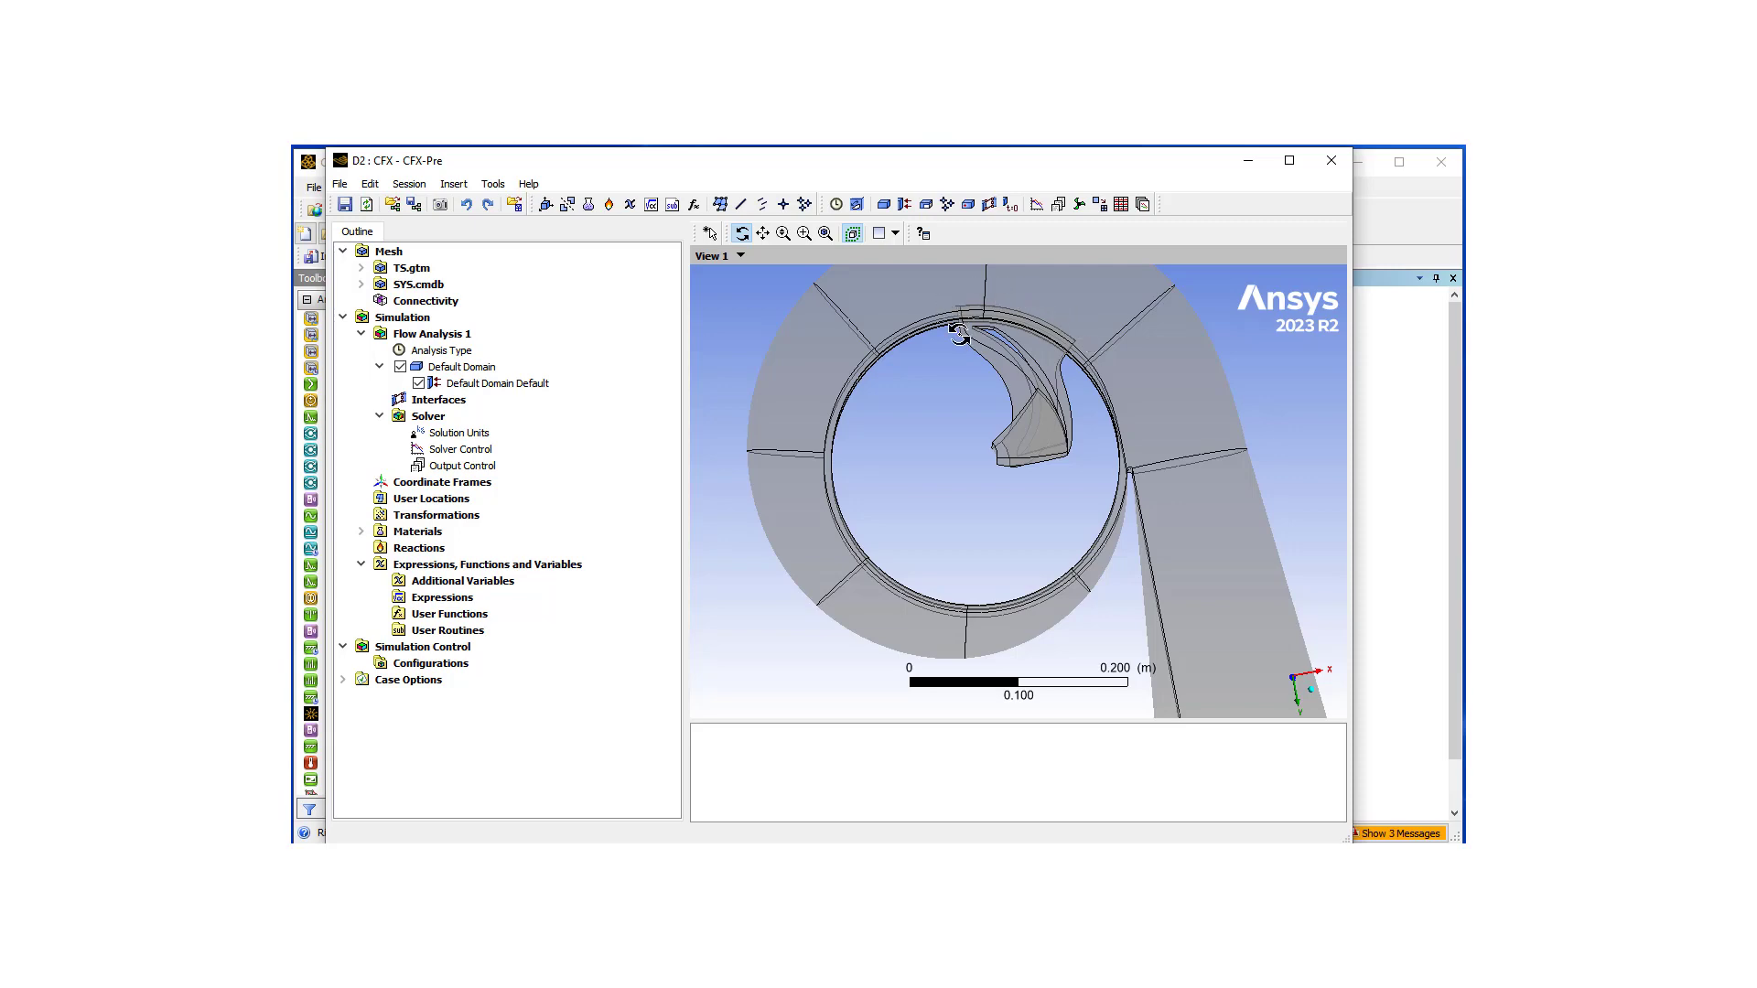
pyautogui.moveTo(988, 378)
pyautogui.mouseDown()
pyautogui.moveTo(942, 361)
pyautogui.moveTo(984, 384)
pyautogui.mouseUp()
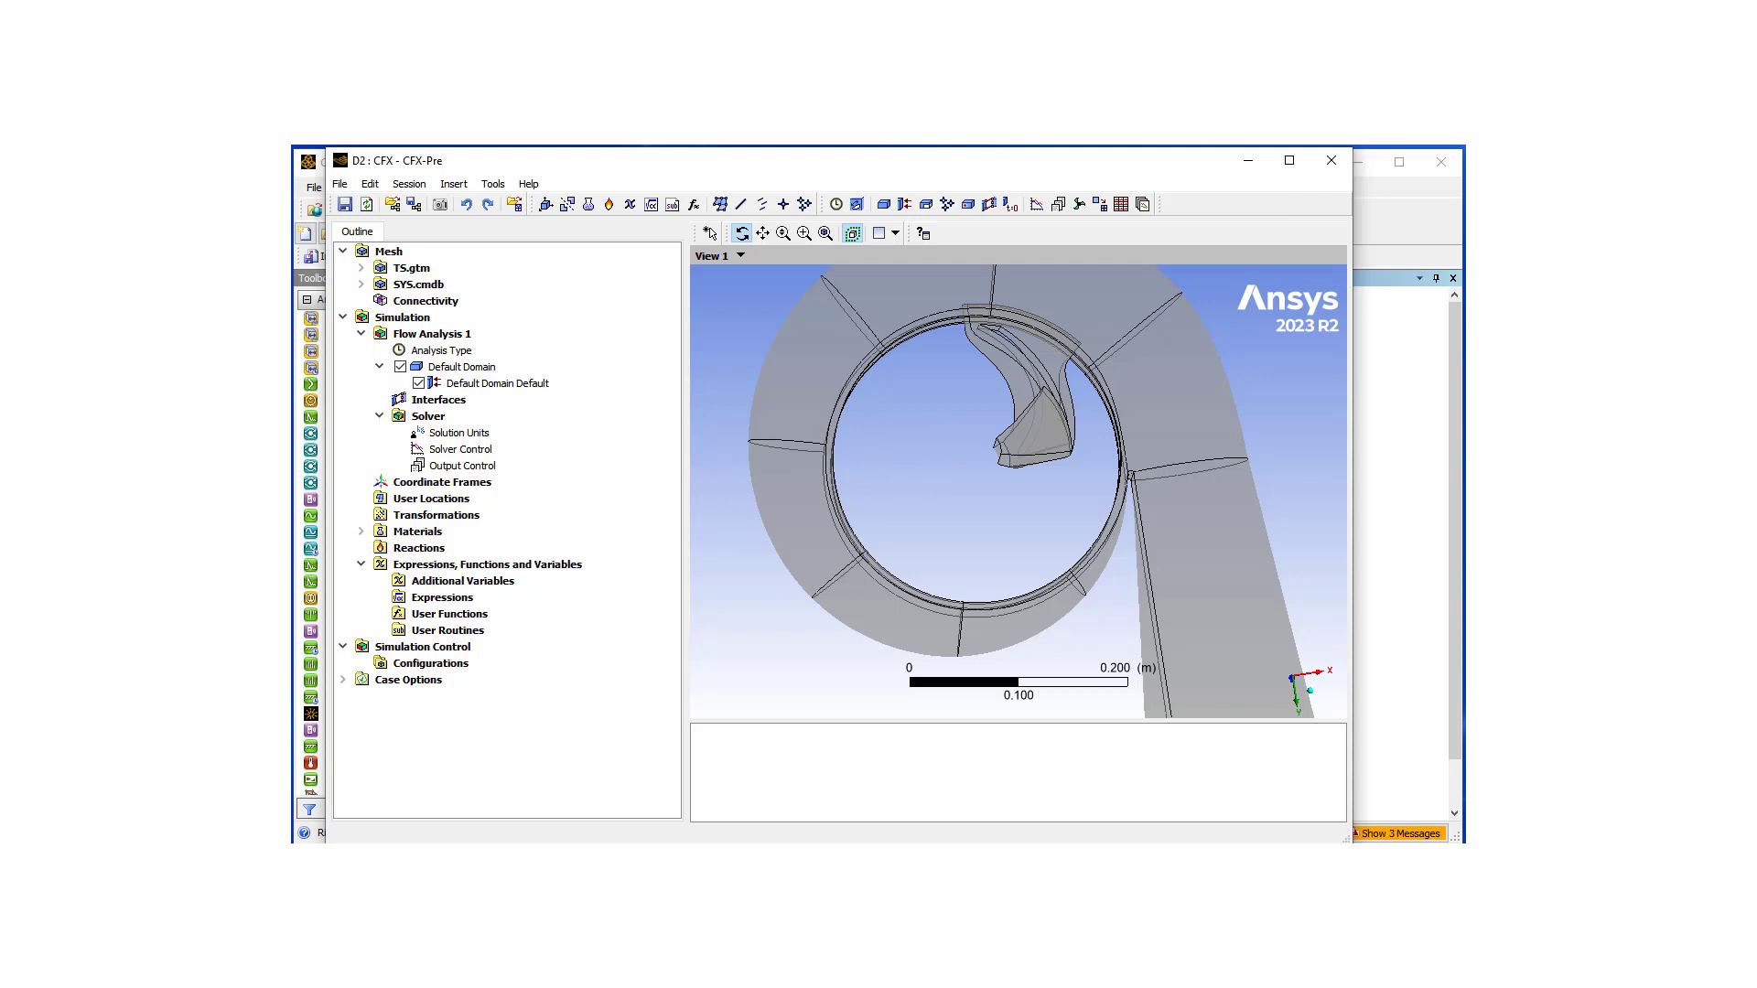
pyautogui.press('i')
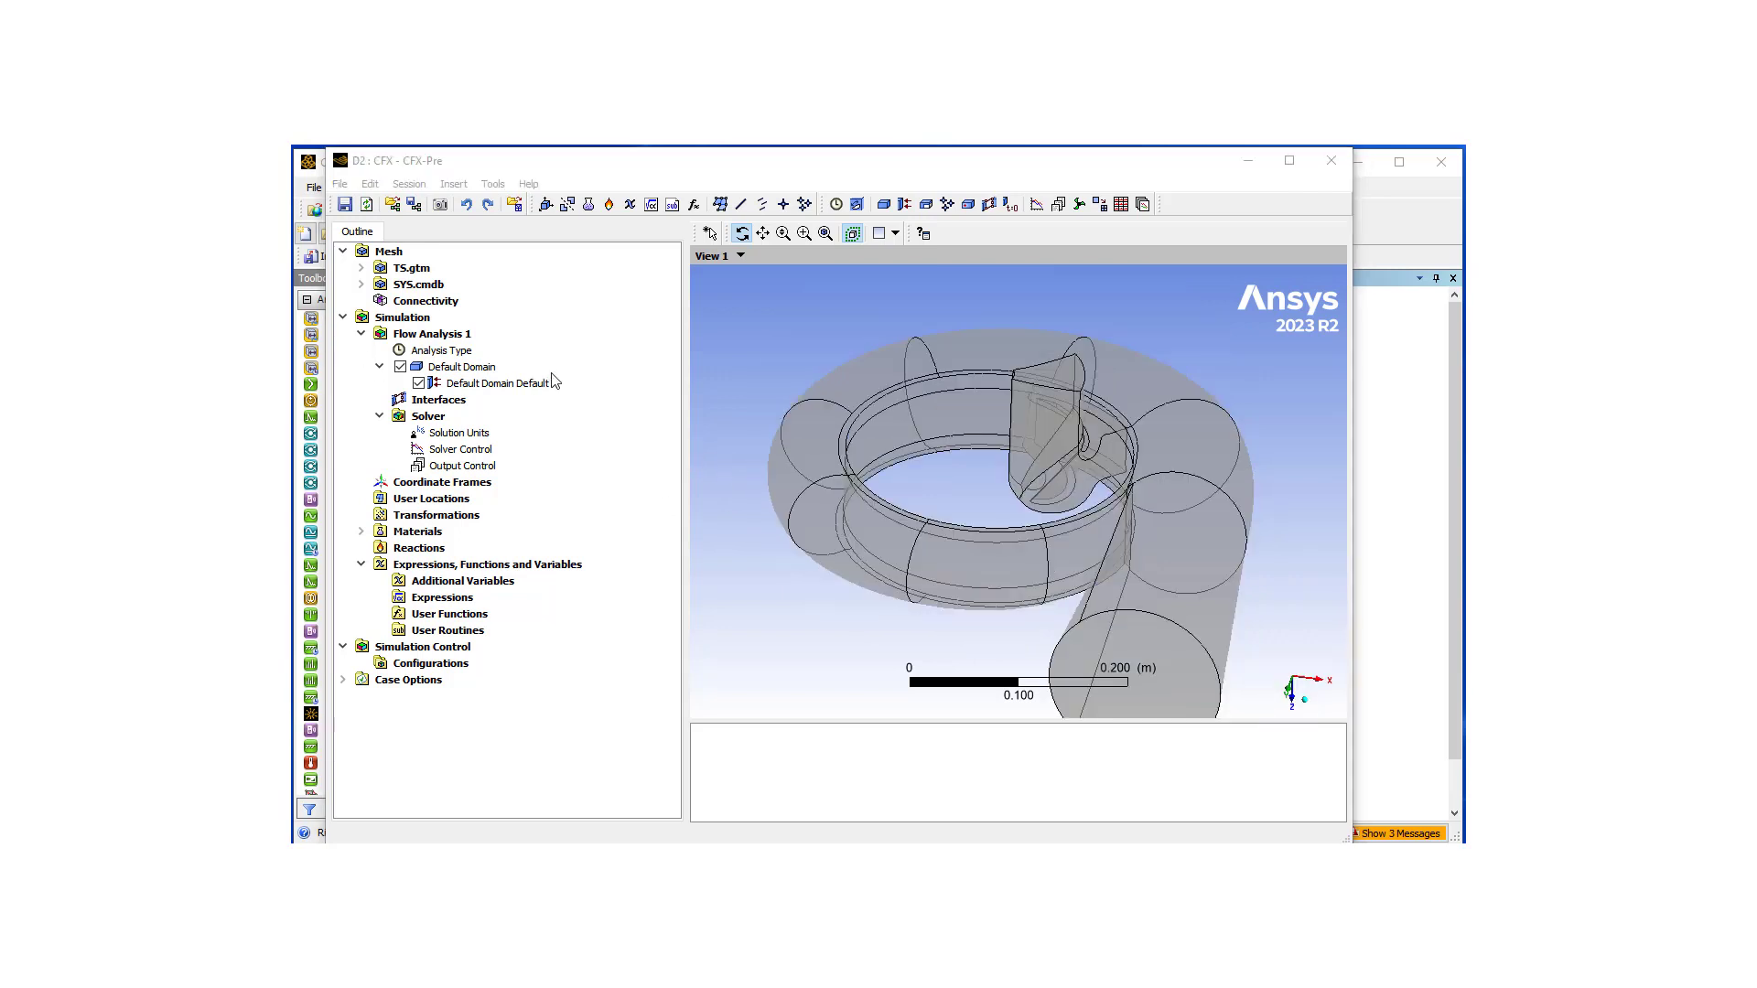
# Start a Turbo Mode setup with Pump as the machine type and accept the basic settings
pyautogui.click(553, 323)
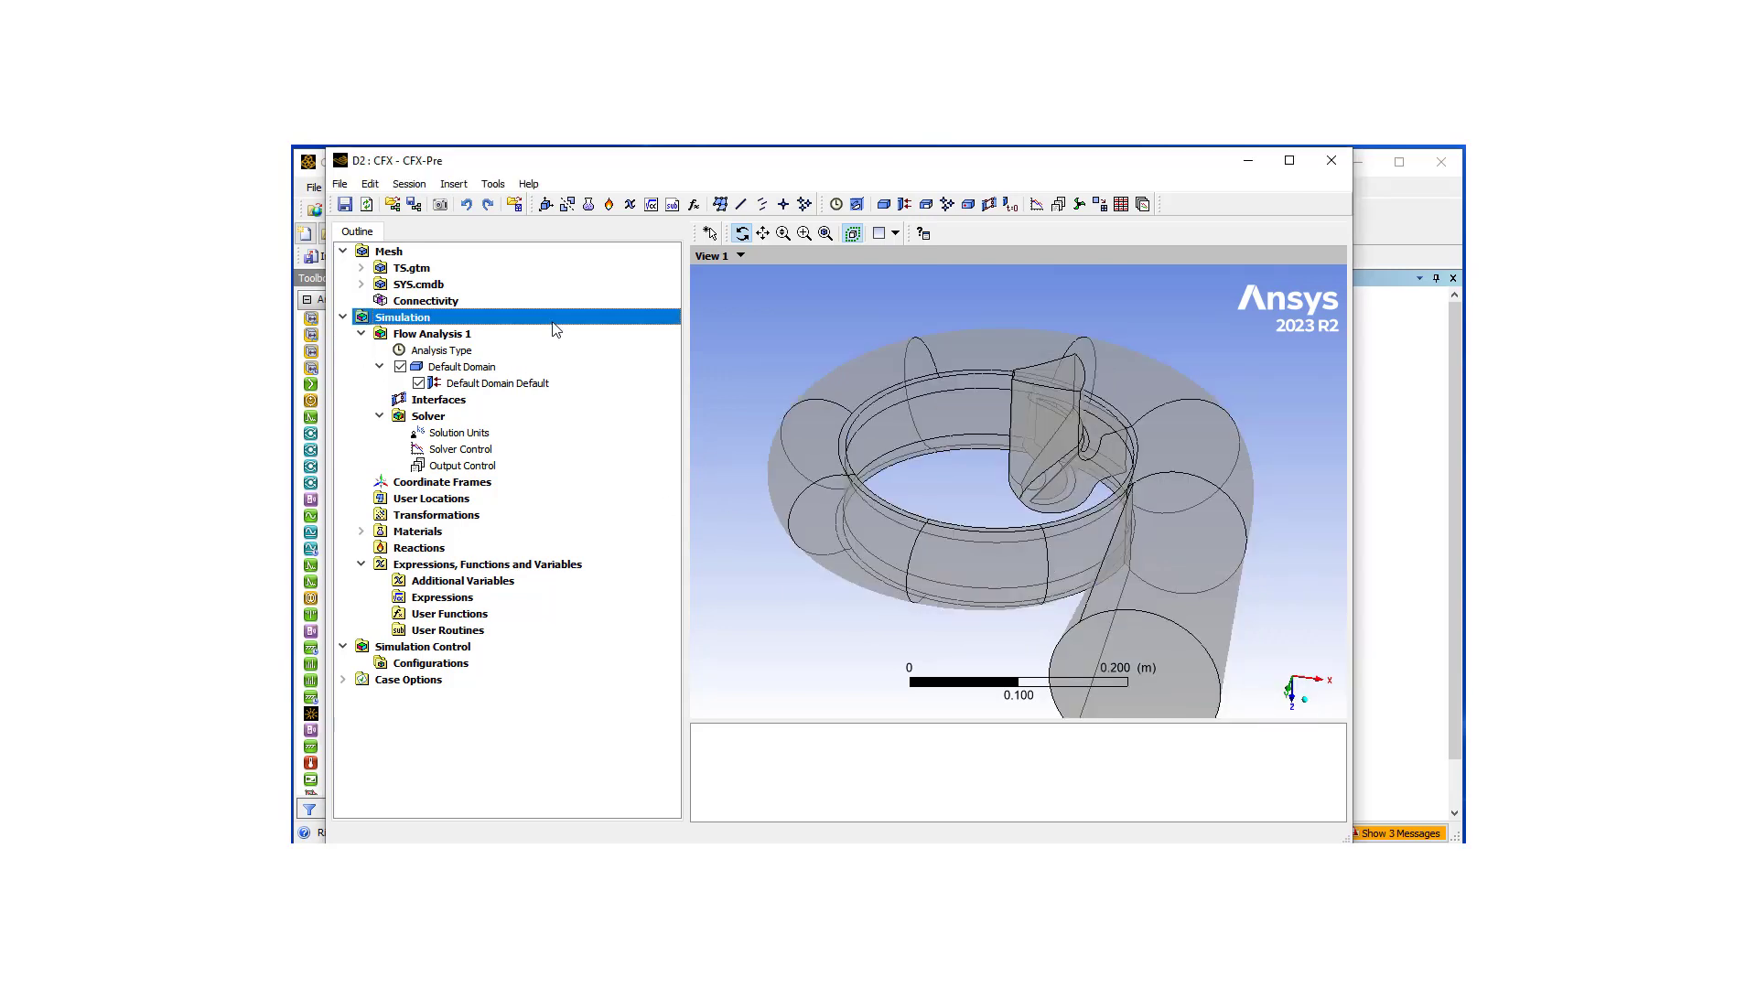
pyautogui.click(493, 186)
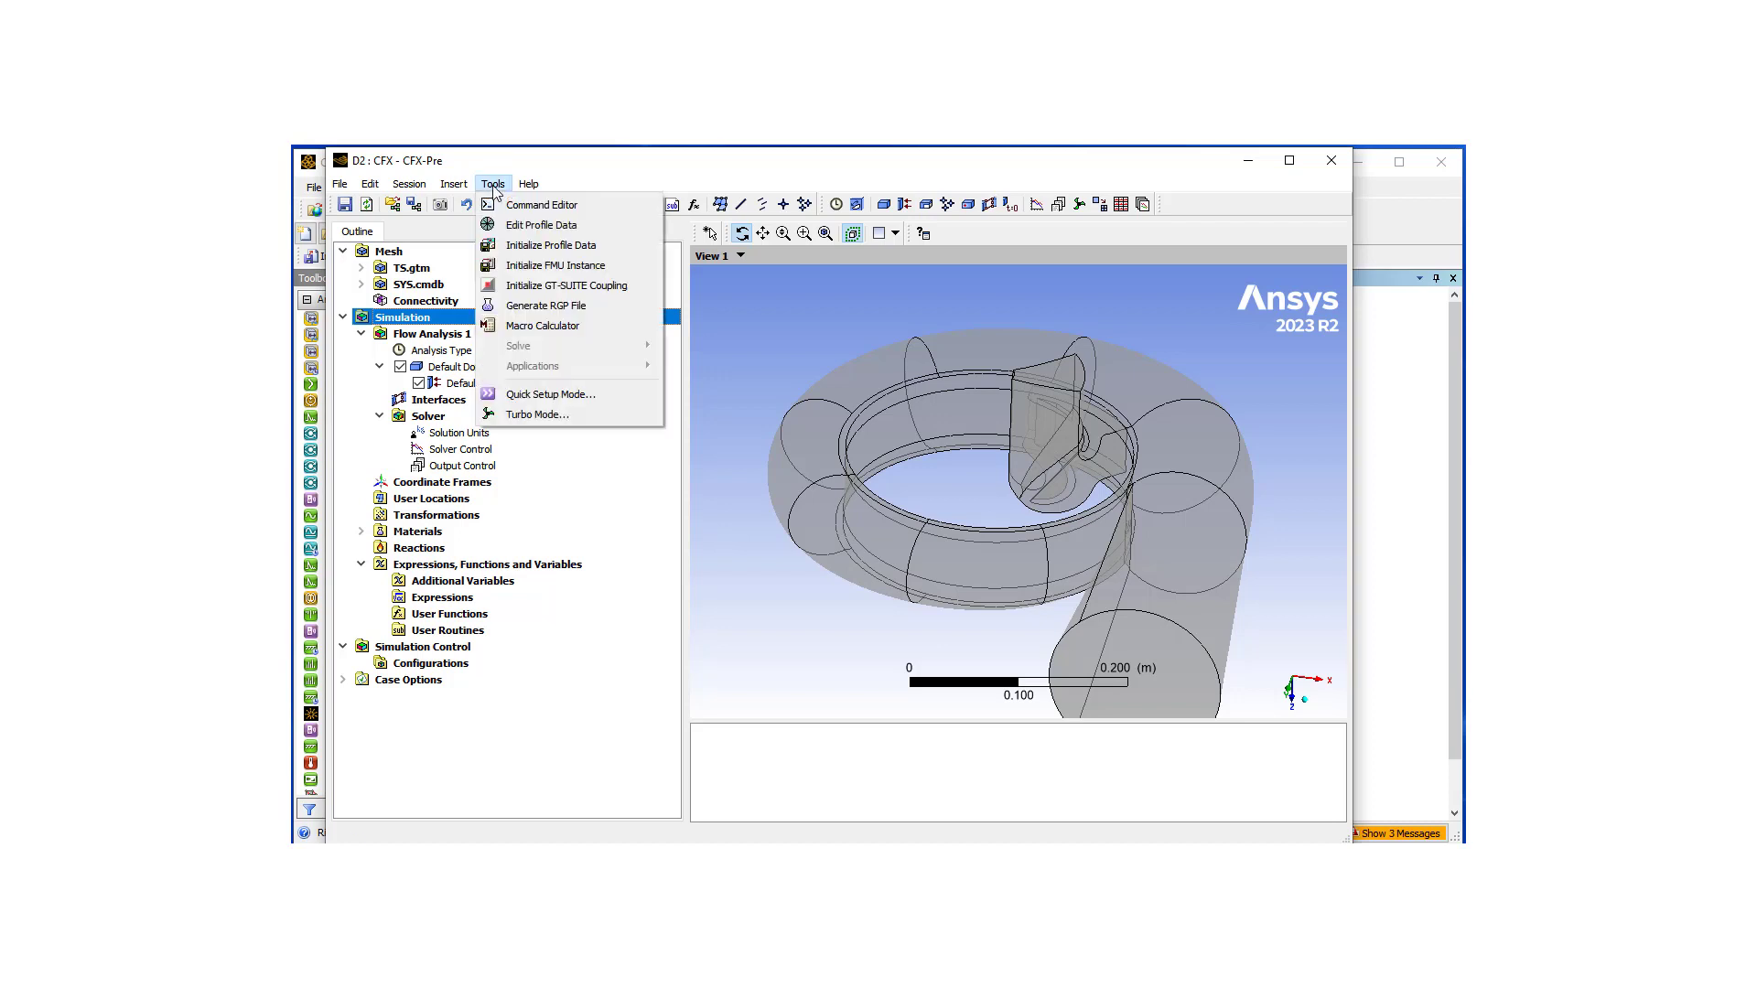
pyautogui.click(540, 417)
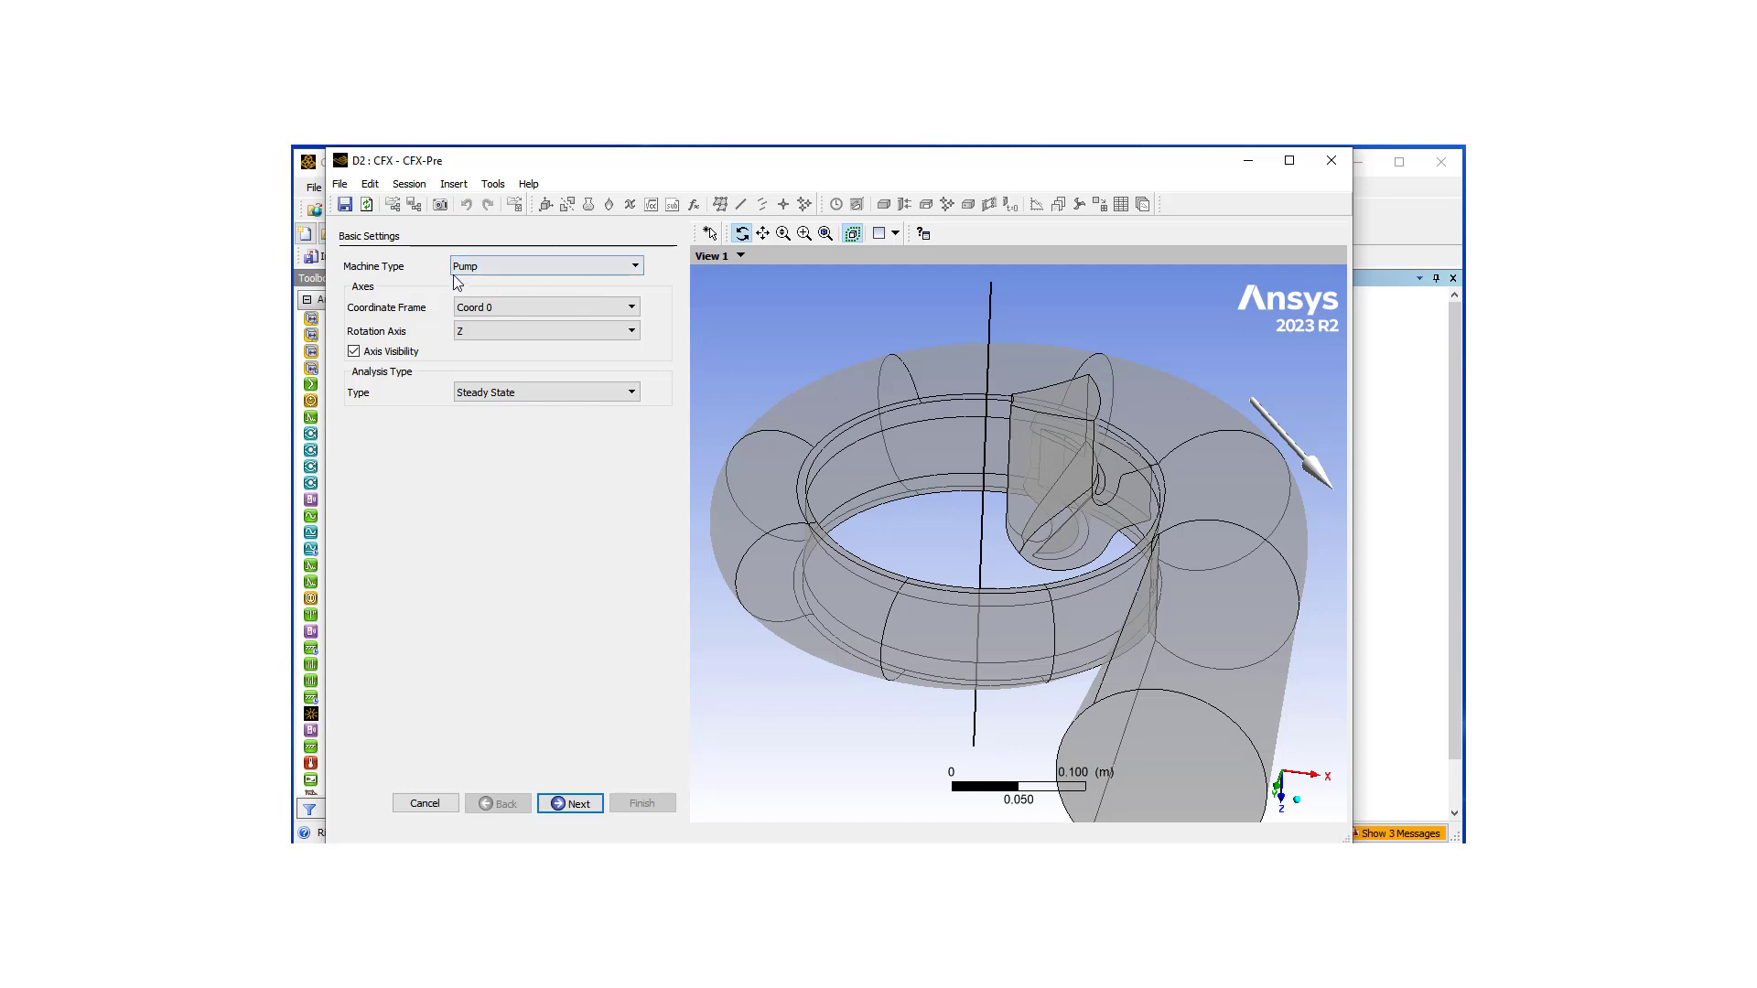
pyautogui.click(557, 269)
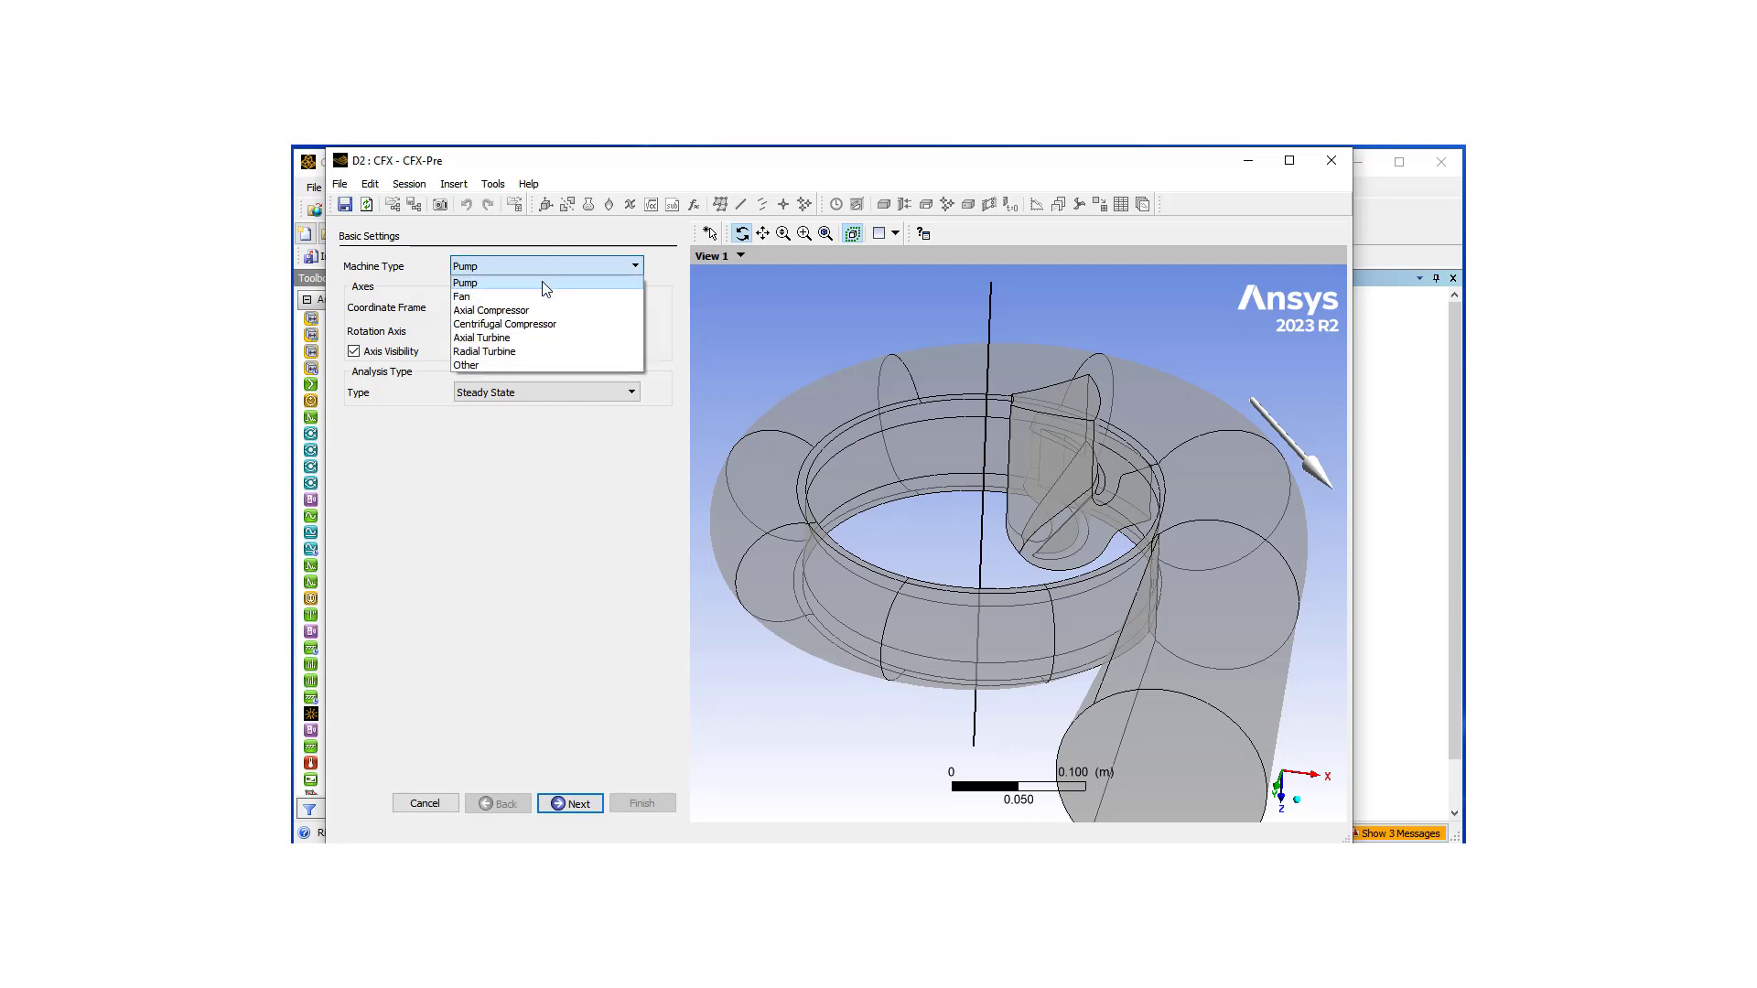
pyautogui.click(549, 283)
pyautogui.scroll(3, 921, 500)
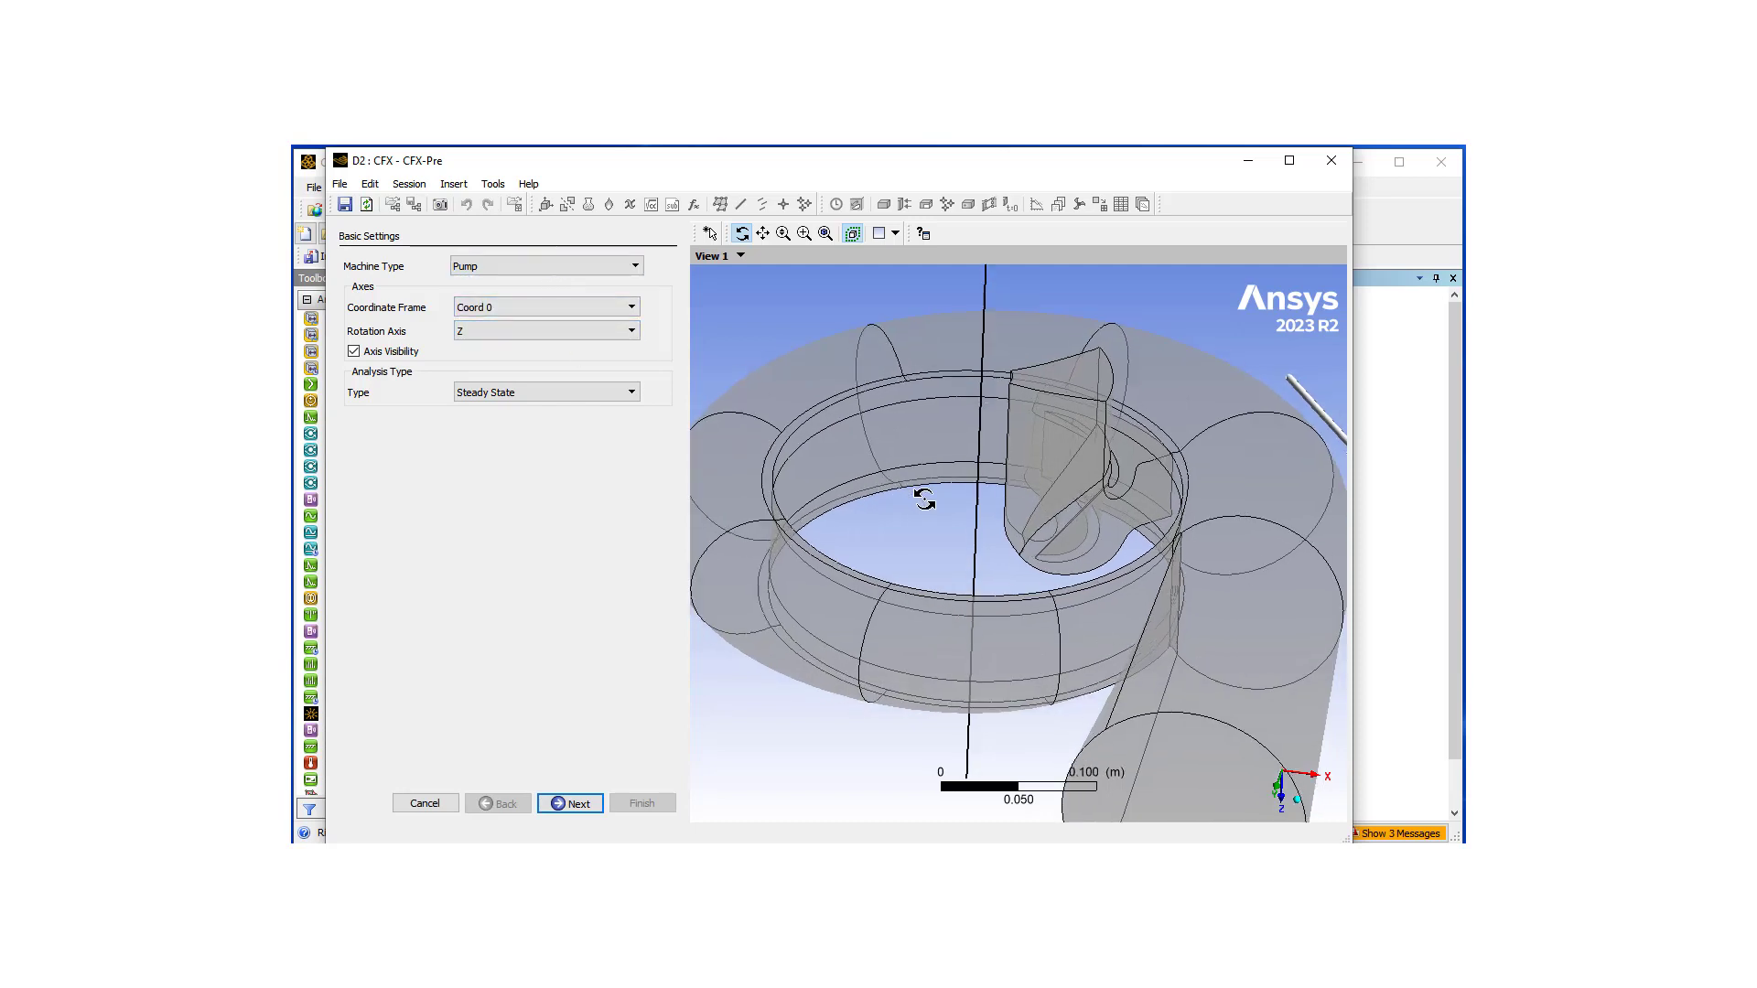
pyautogui.scroll(-5, 909, 479)
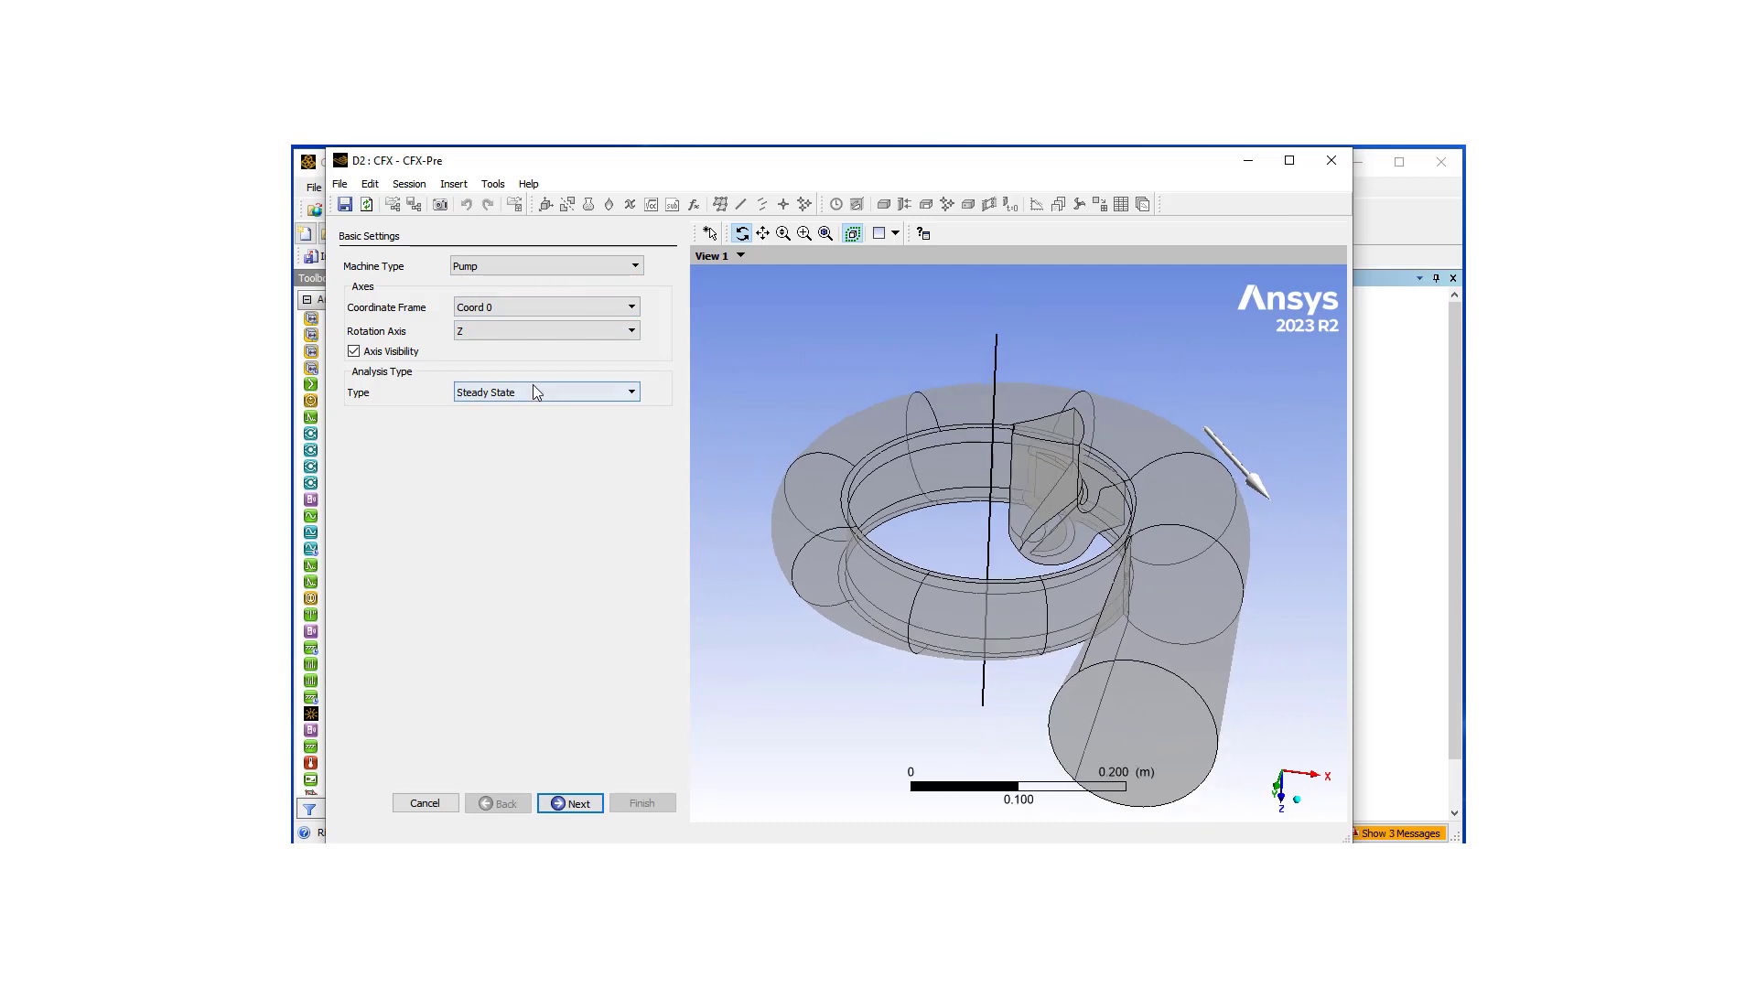
pyautogui.click(568, 804)
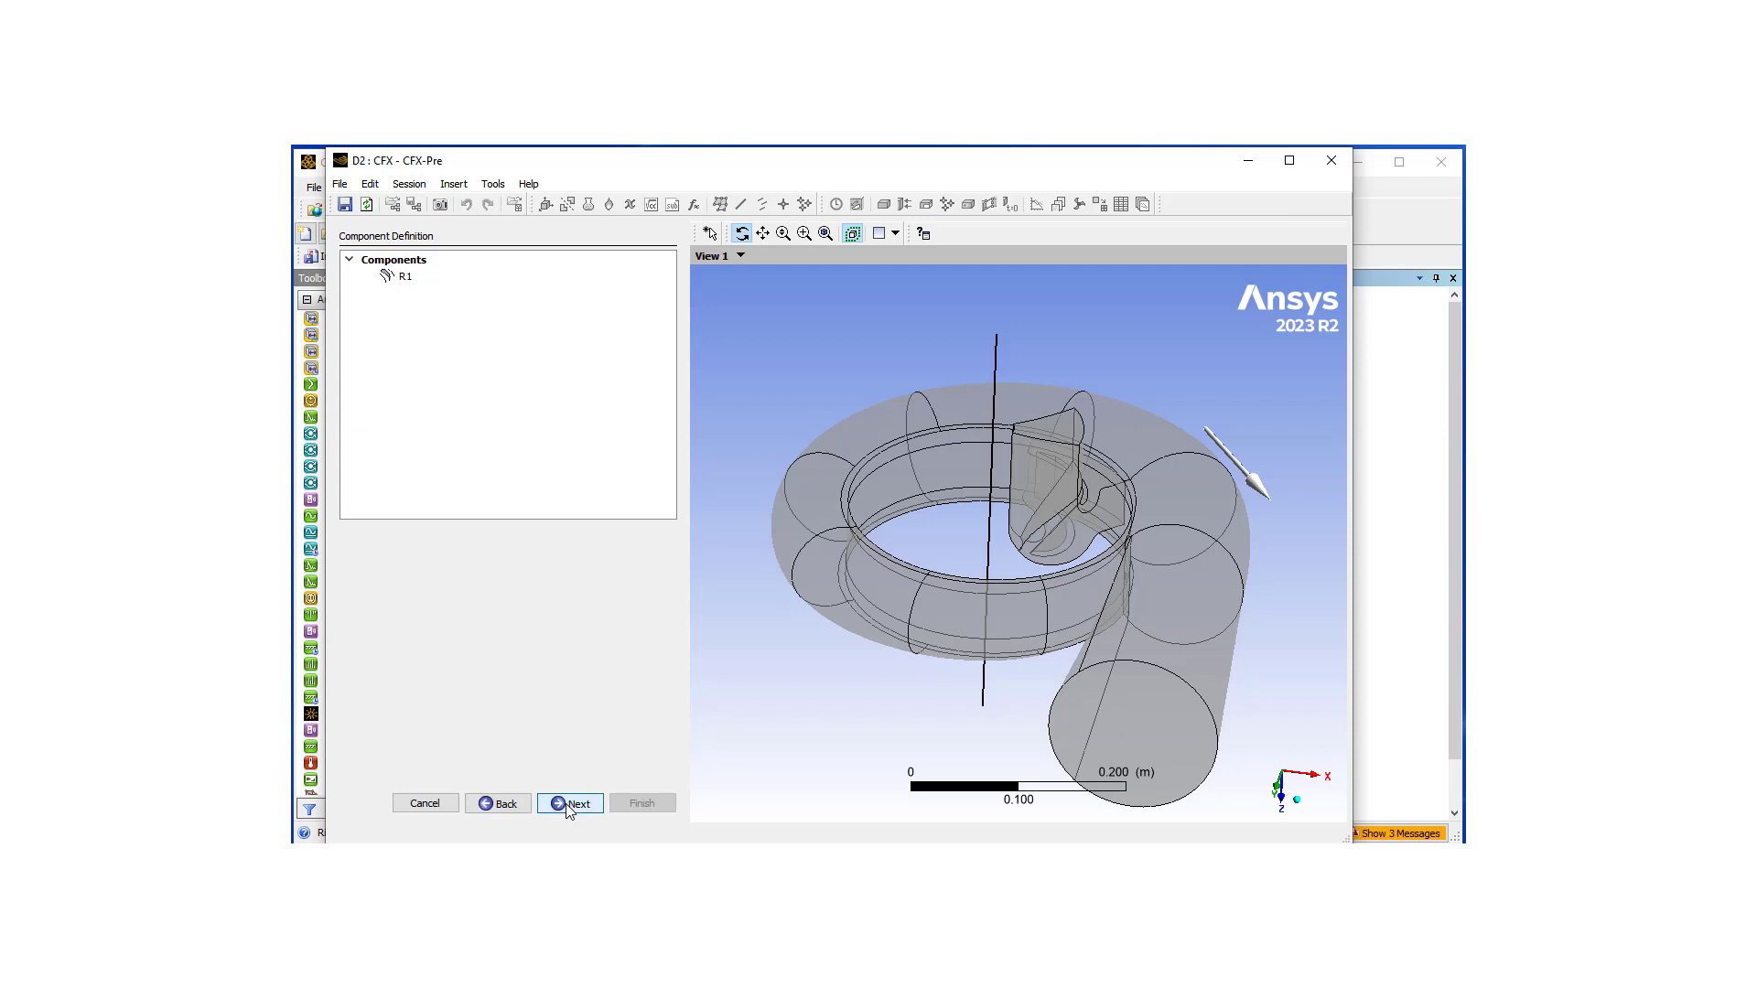
# Restrict the mesh volumes of rotating component R1 to Passage only
pyautogui.click(406, 278)
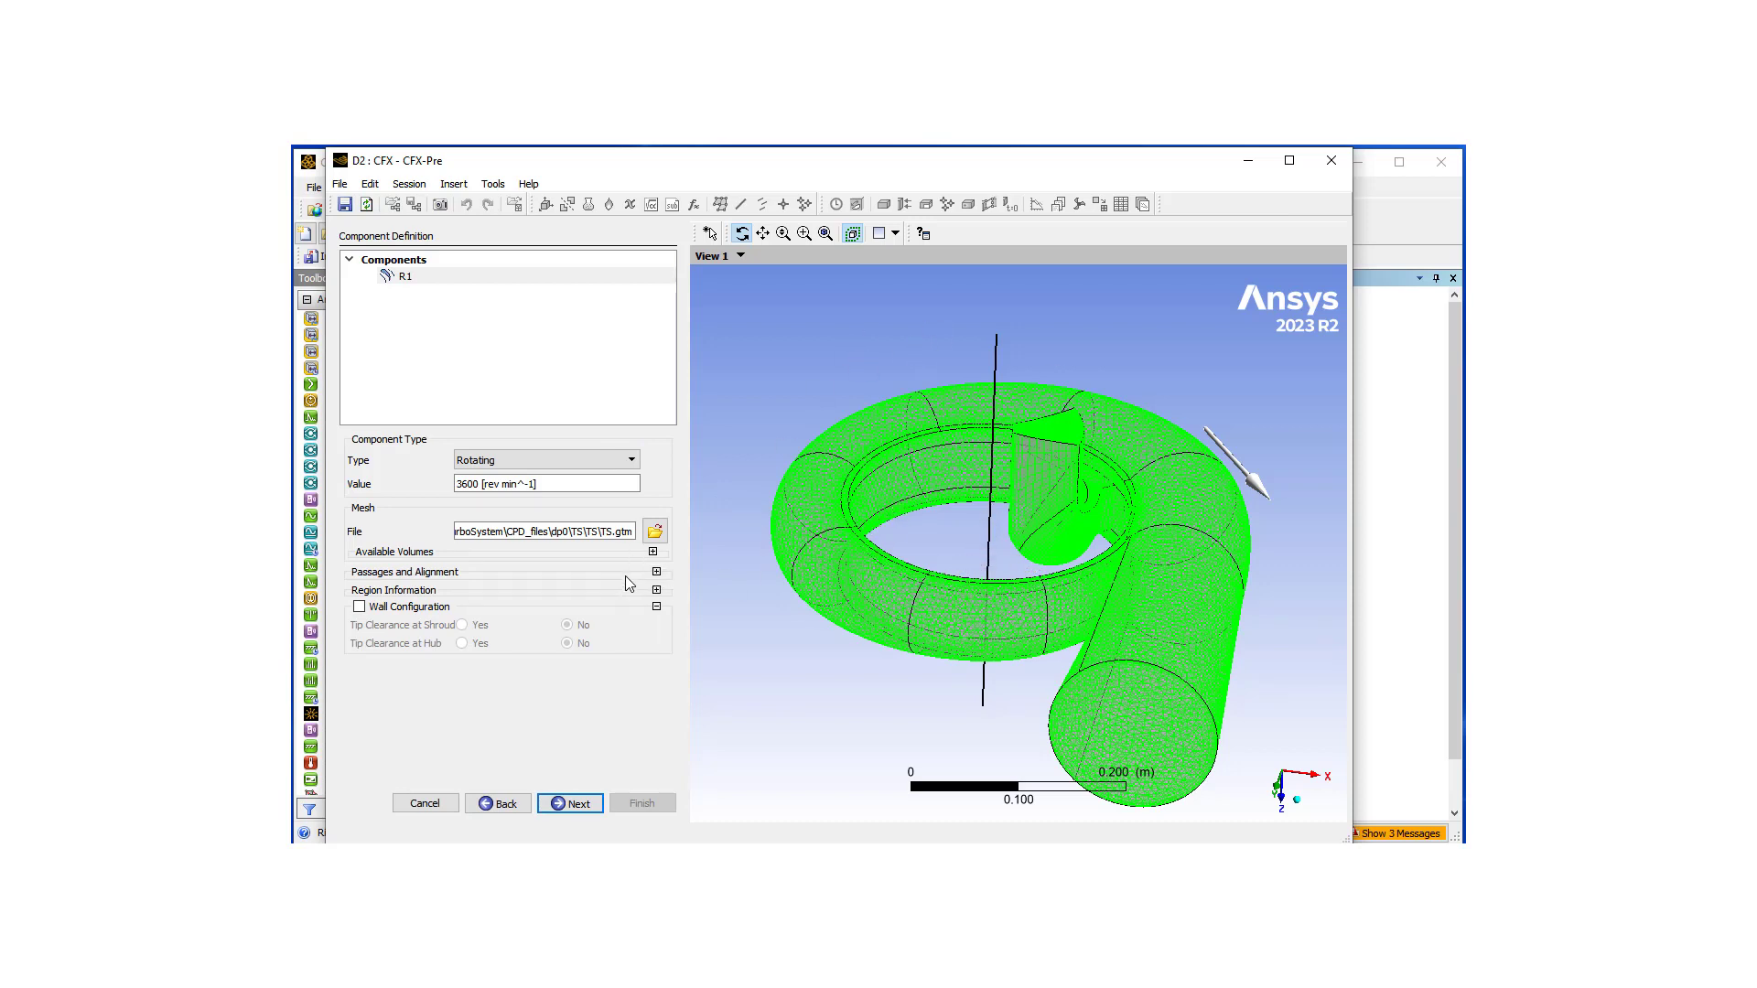
pyautogui.click(654, 532)
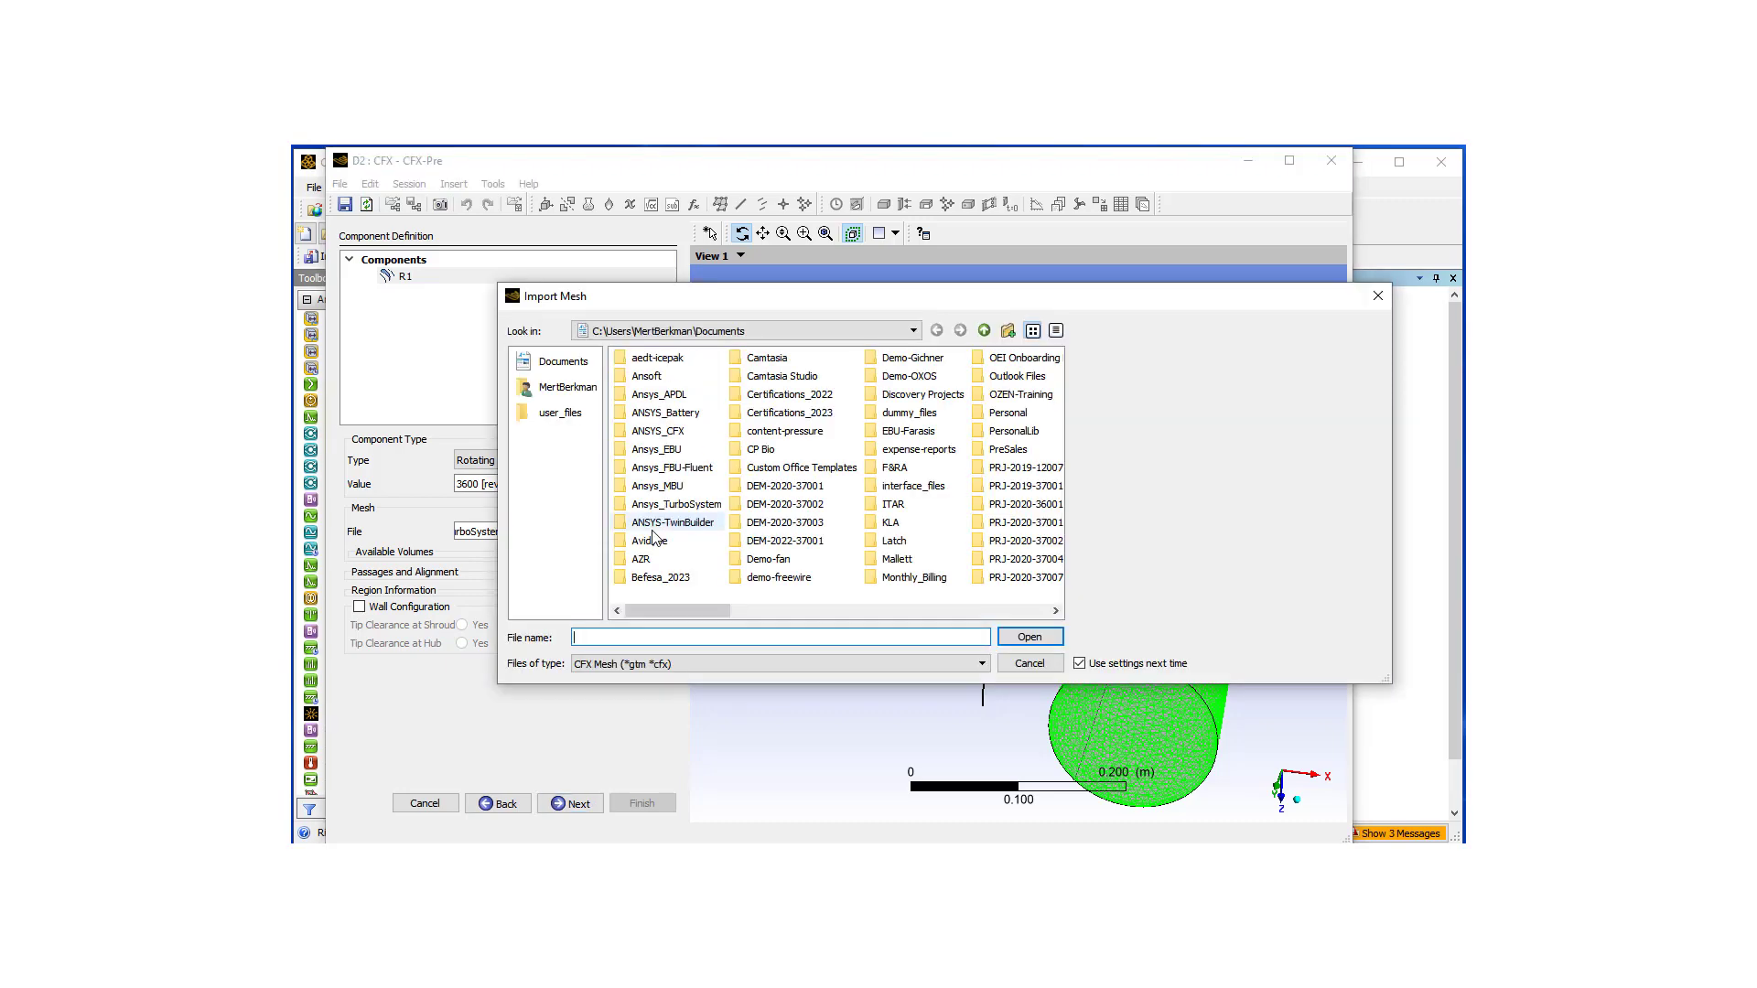
pyautogui.click(1026, 662)
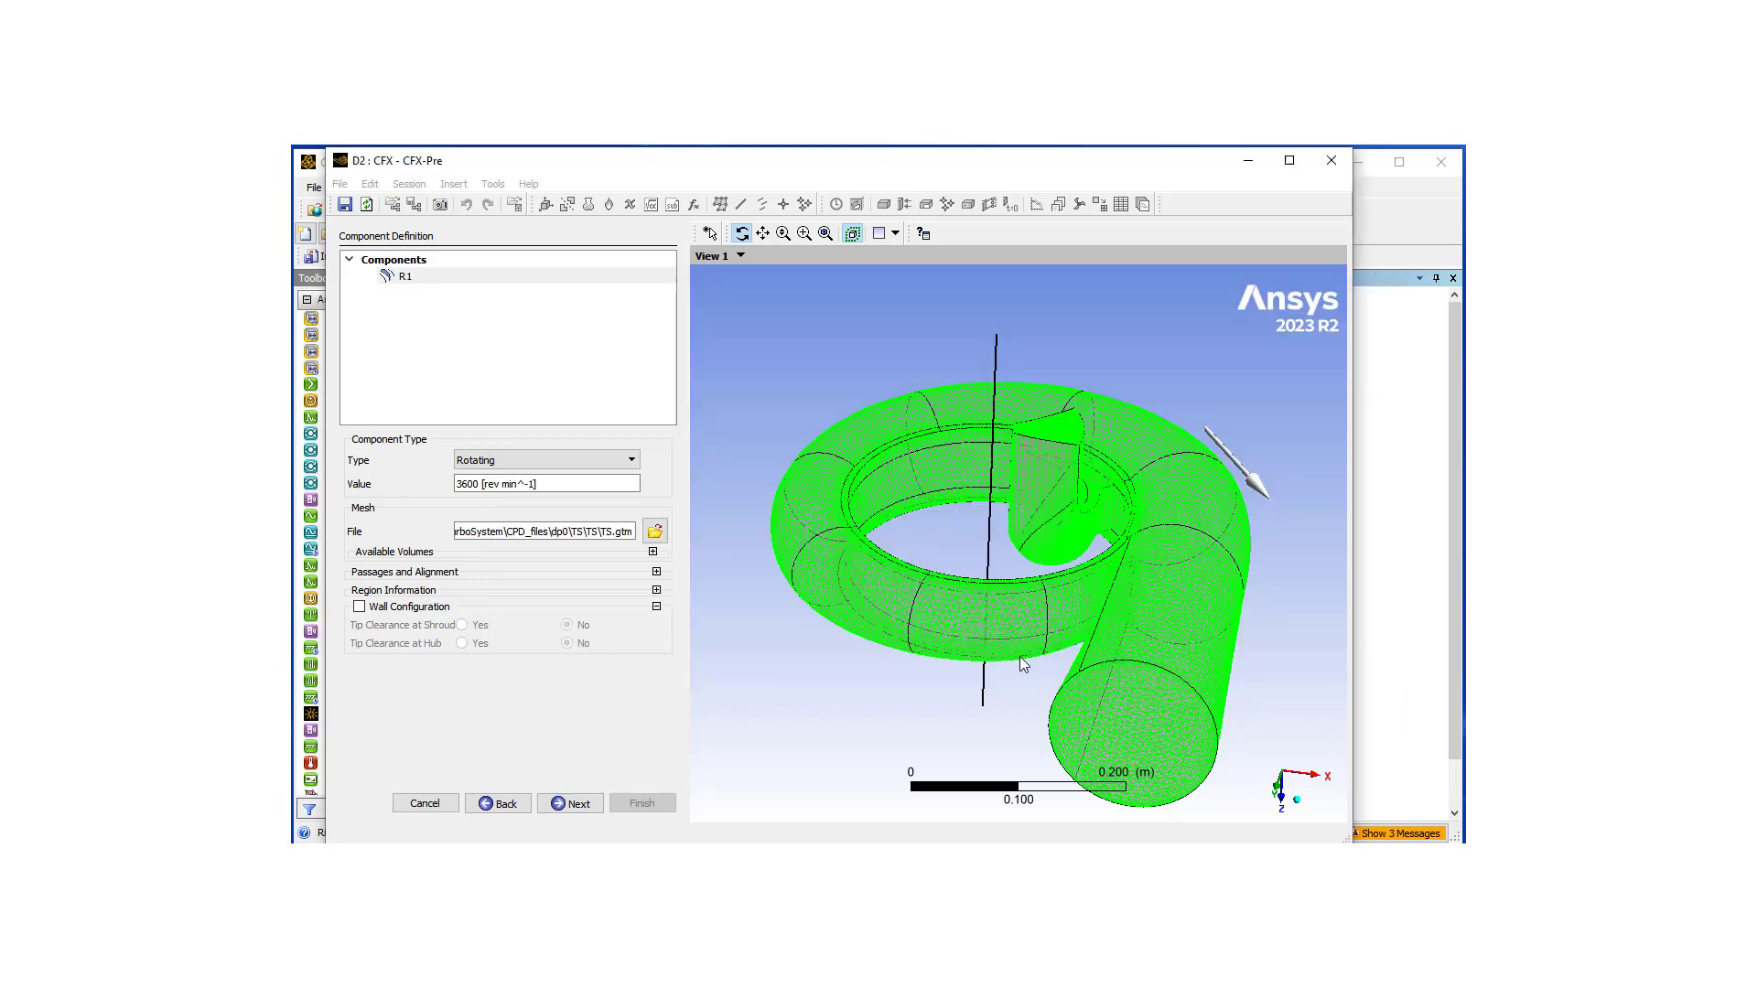
pyautogui.click(652, 553)
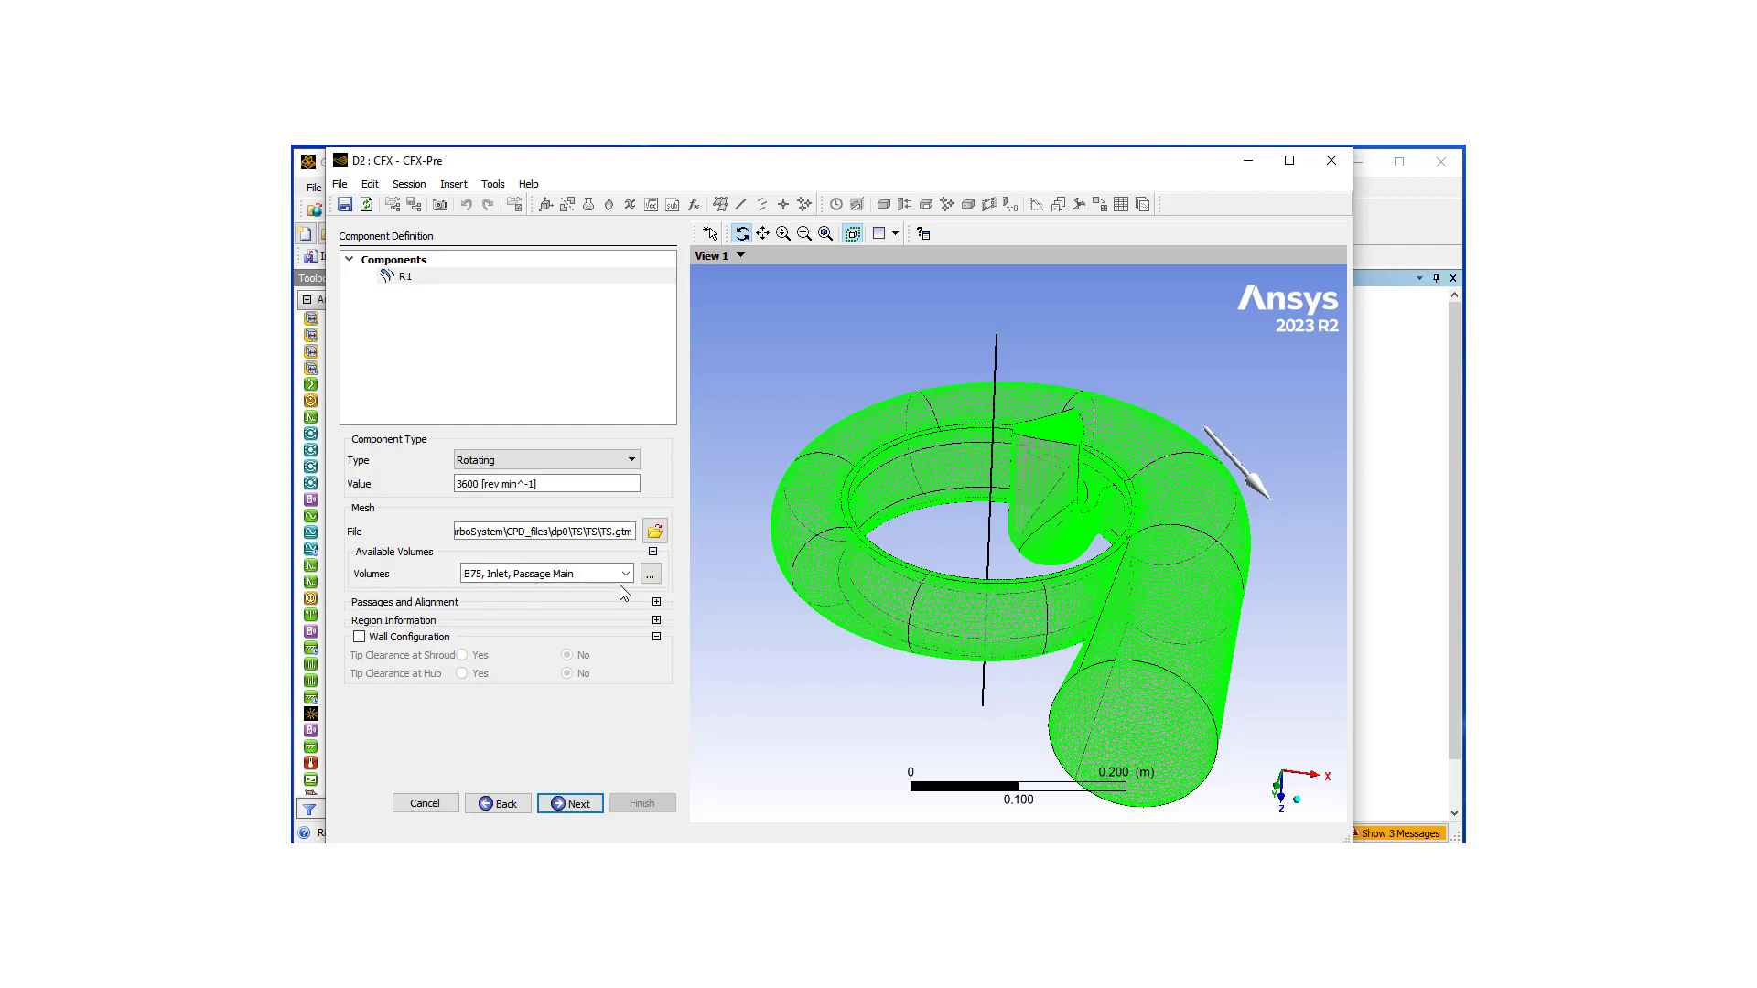
pyautogui.click(625, 574)
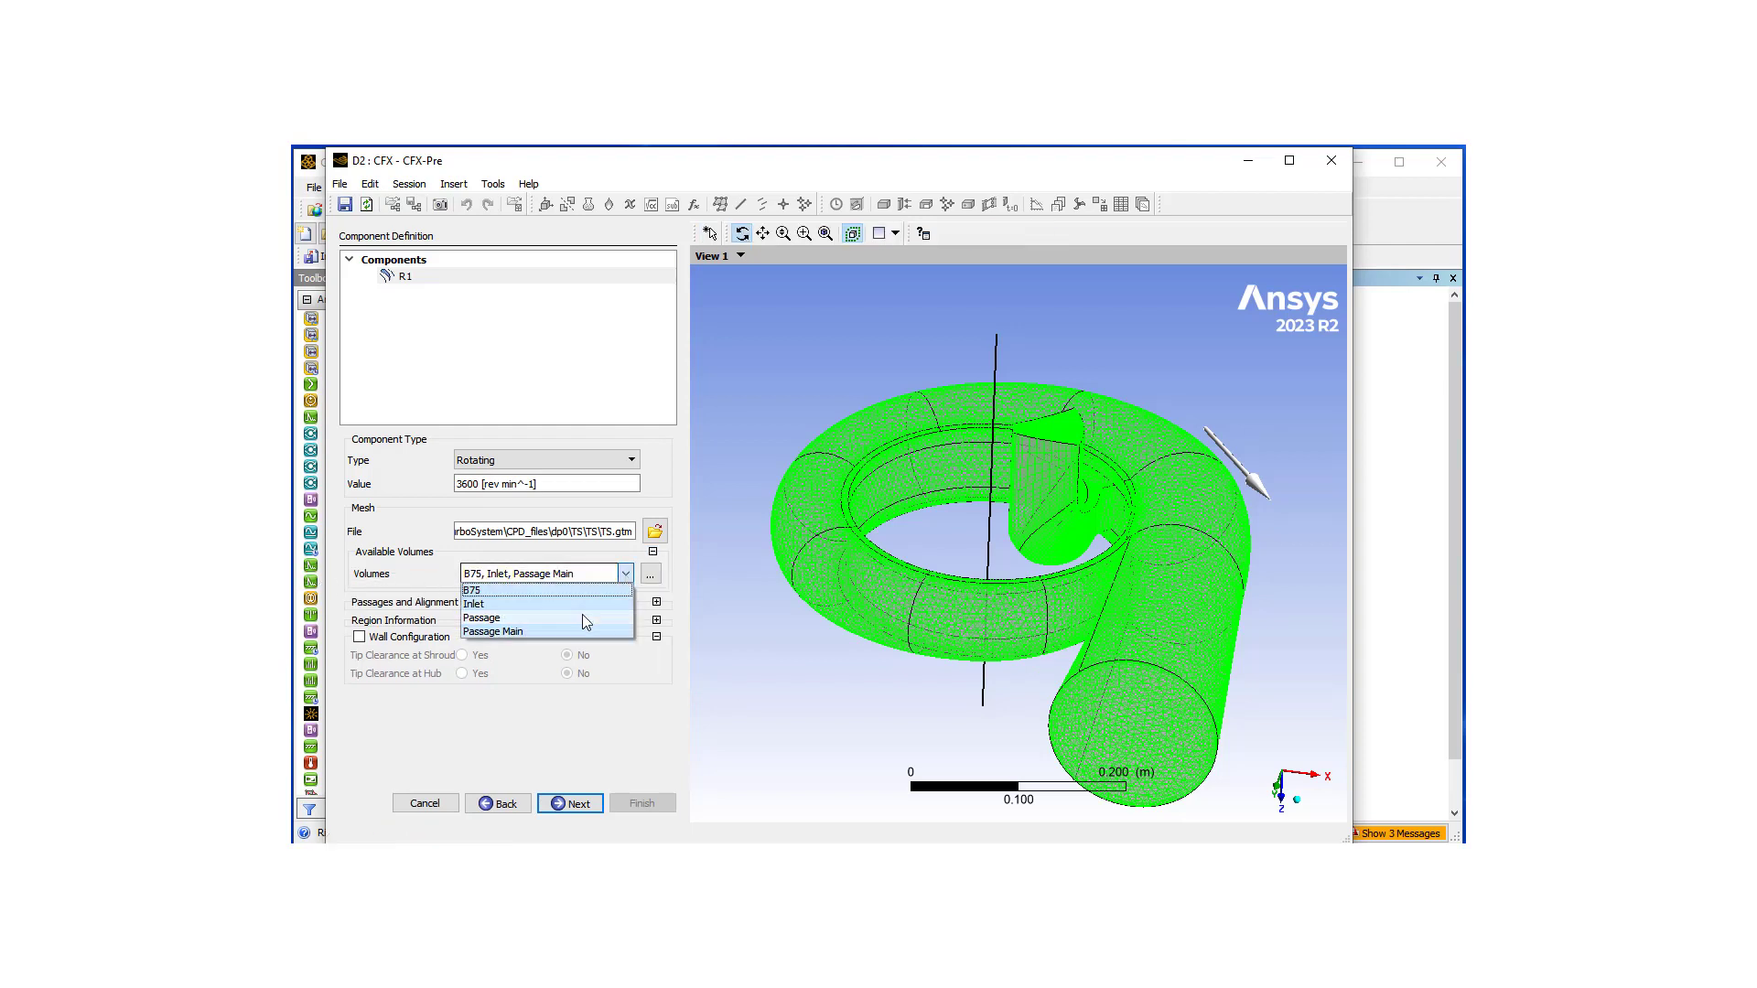
pyautogui.click(581, 617)
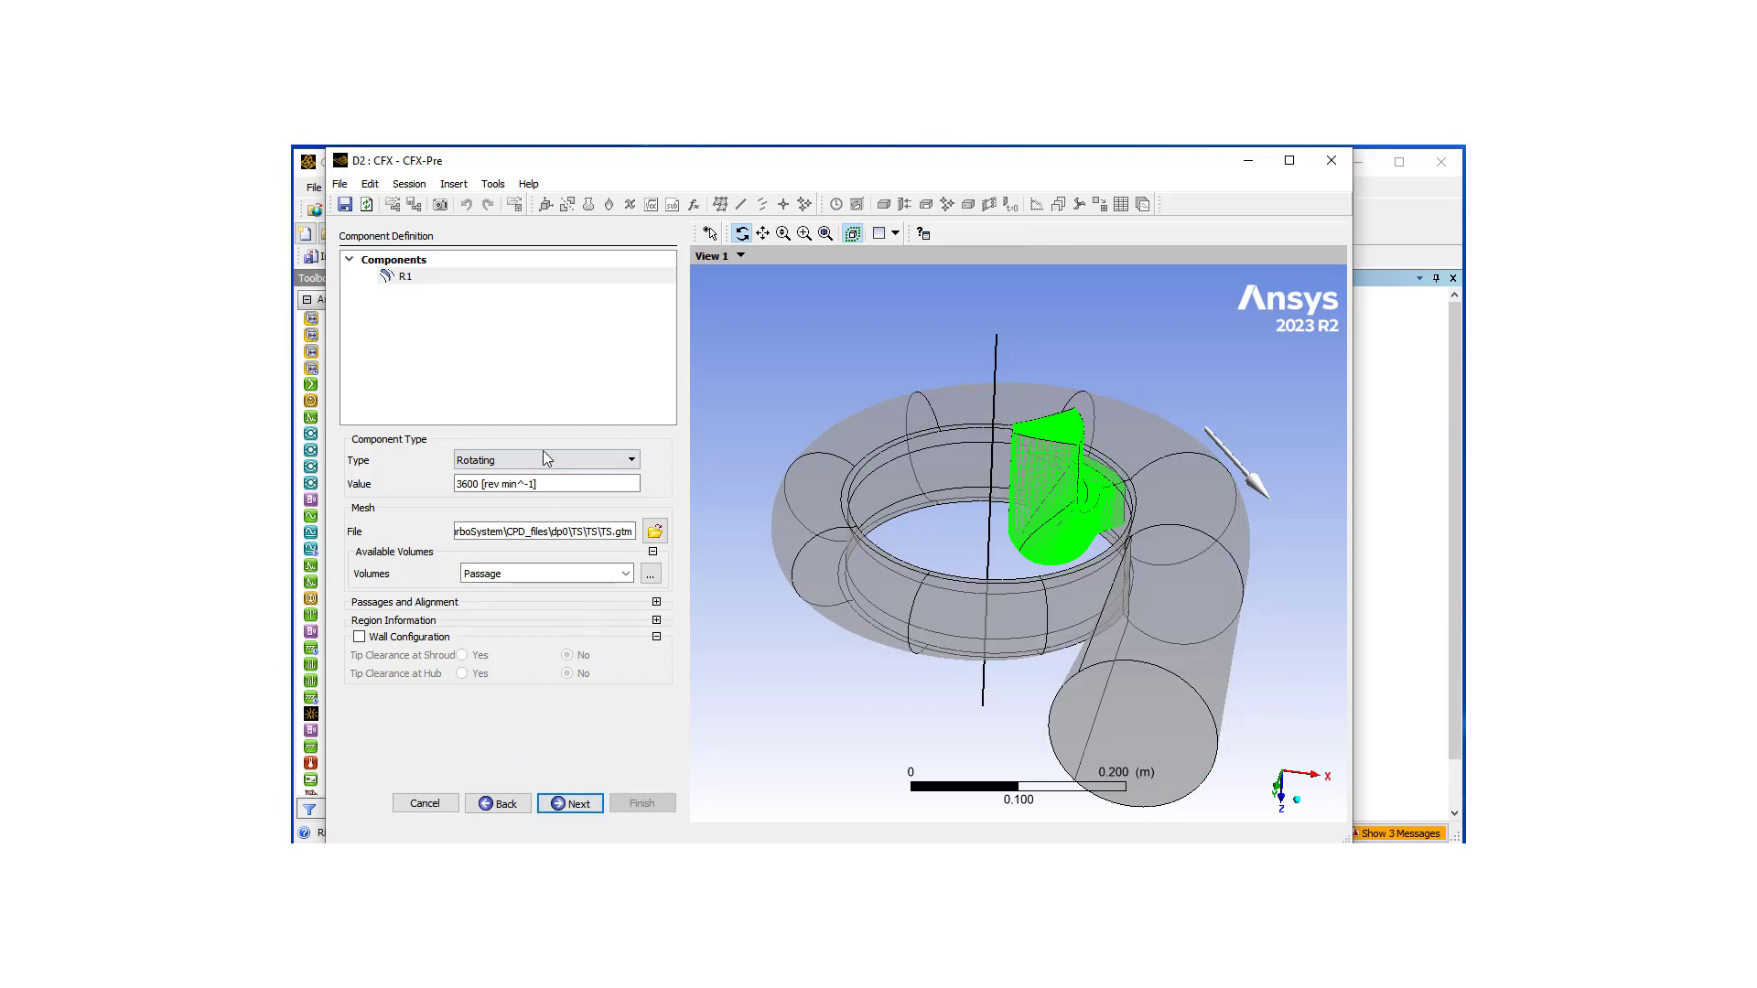
# Set the rotational speed of component R1 to -1600 rev min^-1
pyautogui.click(542, 485)
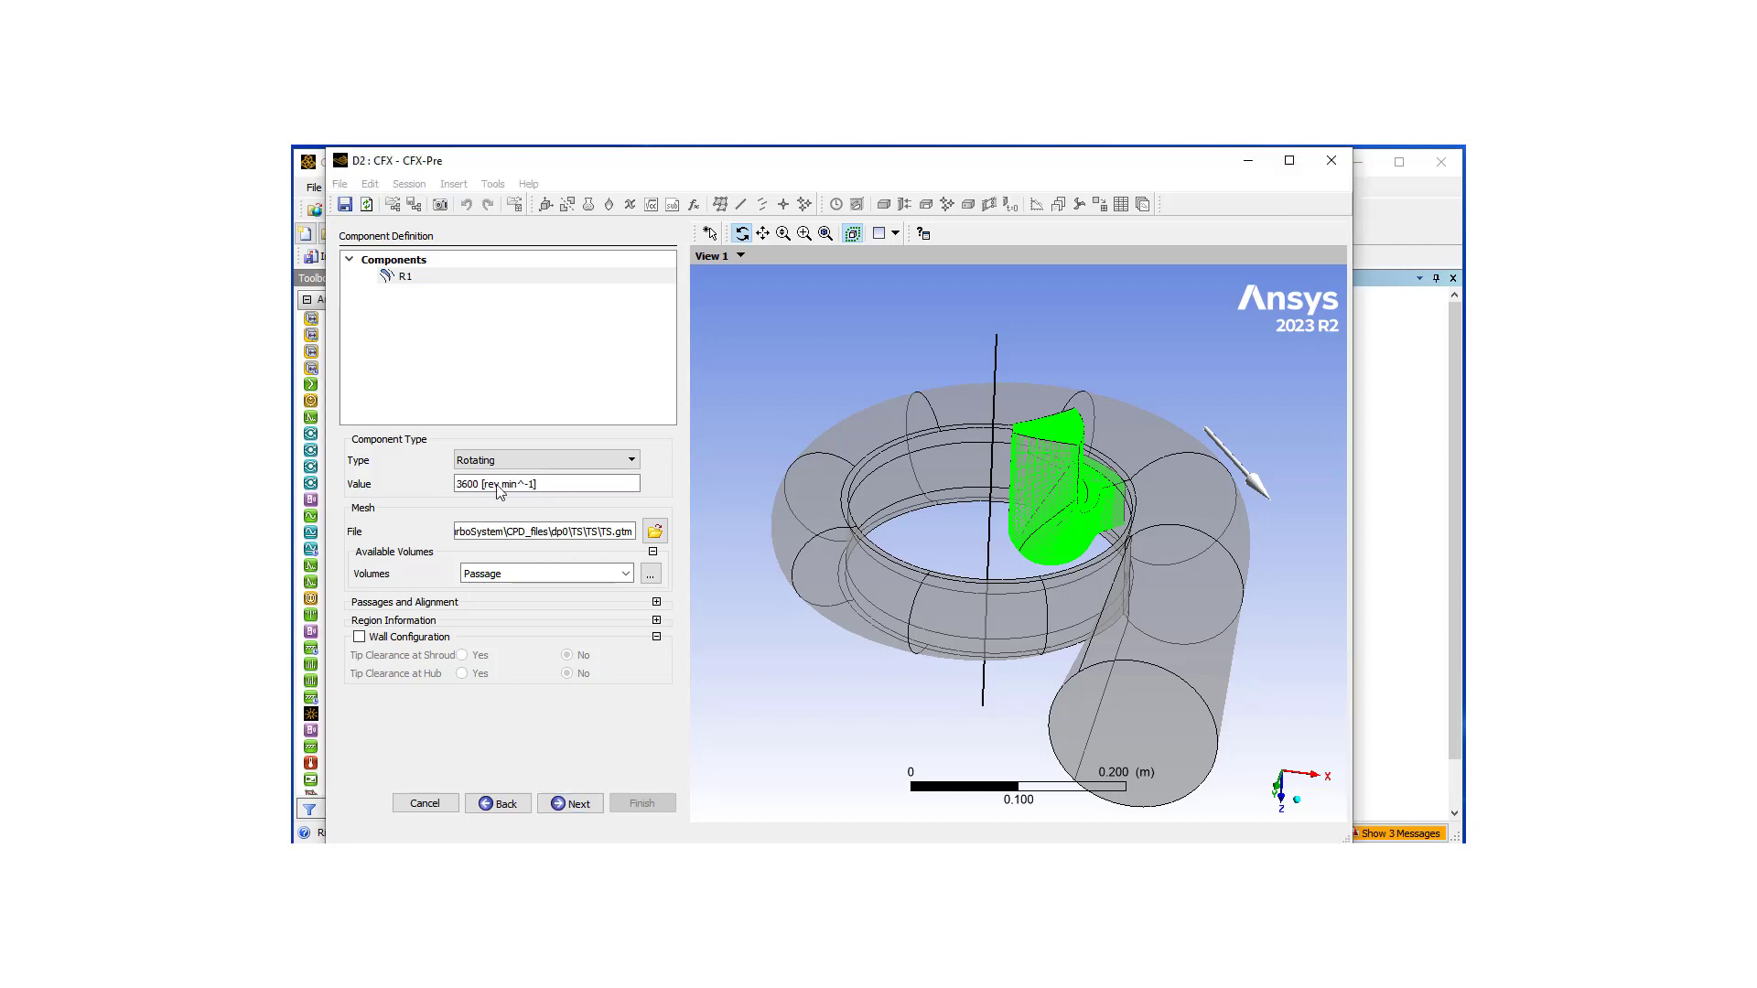
pyautogui.write('-2000')
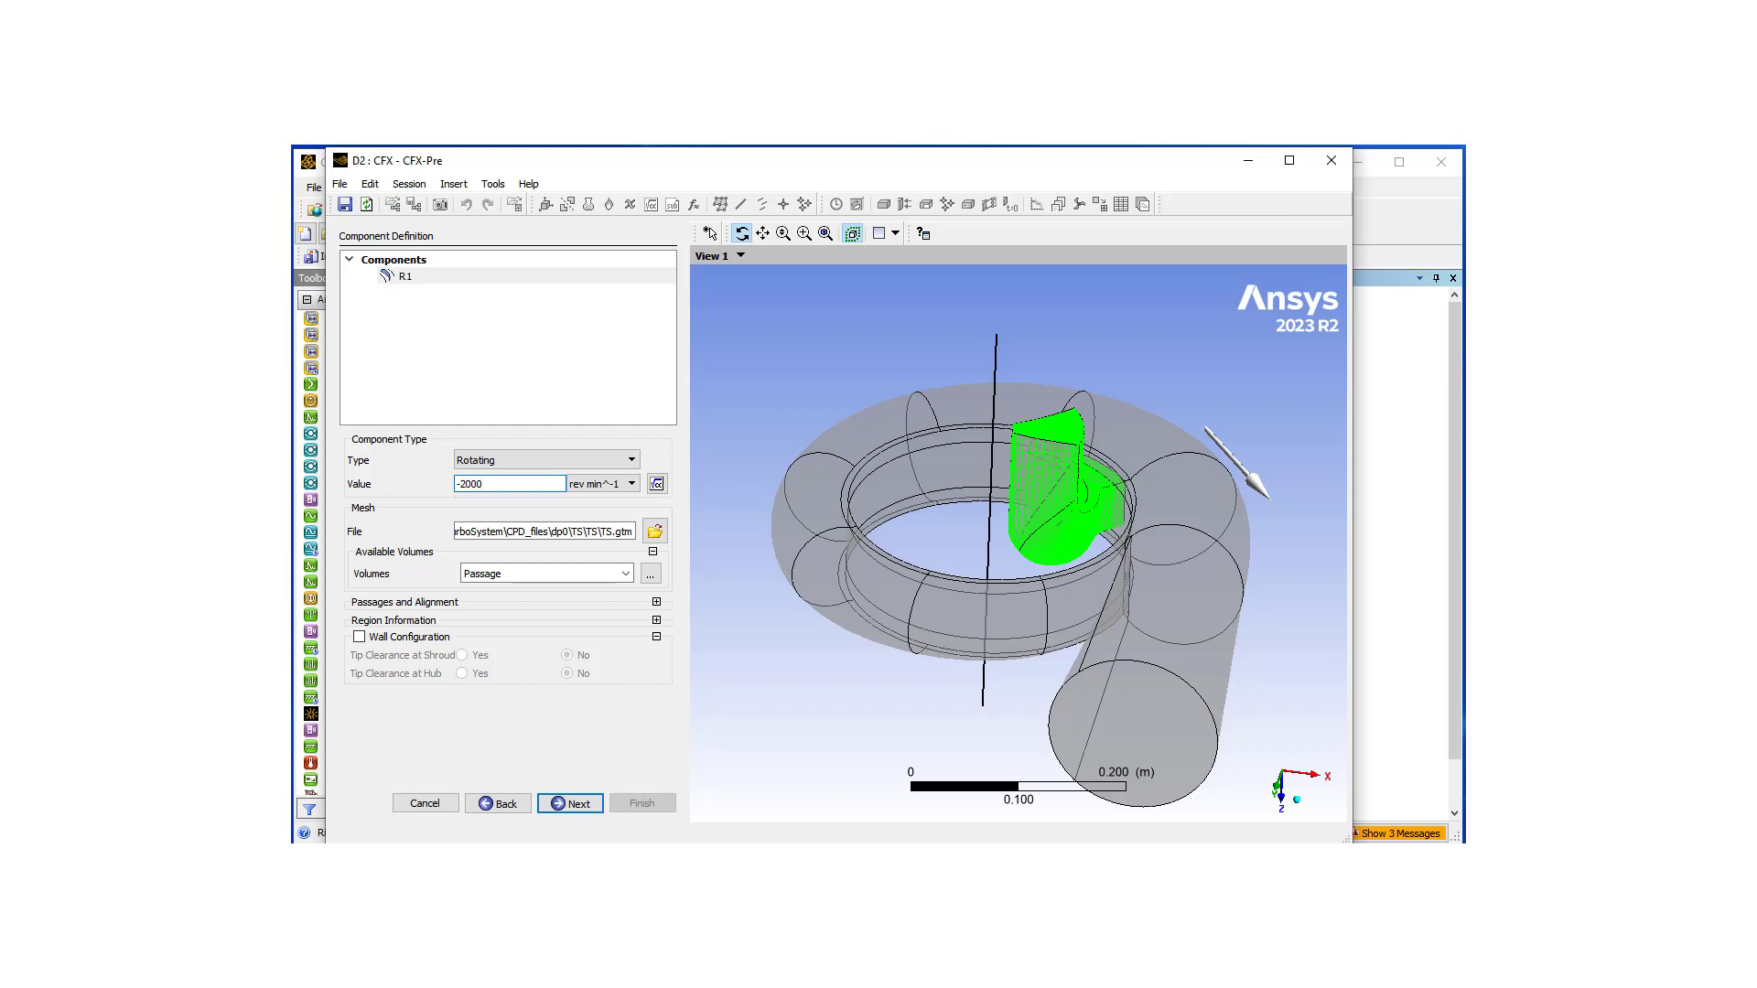
pyautogui.press('Tab')
pyautogui.moveTo(549, 494); pyautogui.dragTo(464, 495)
pyautogui.write('1600')
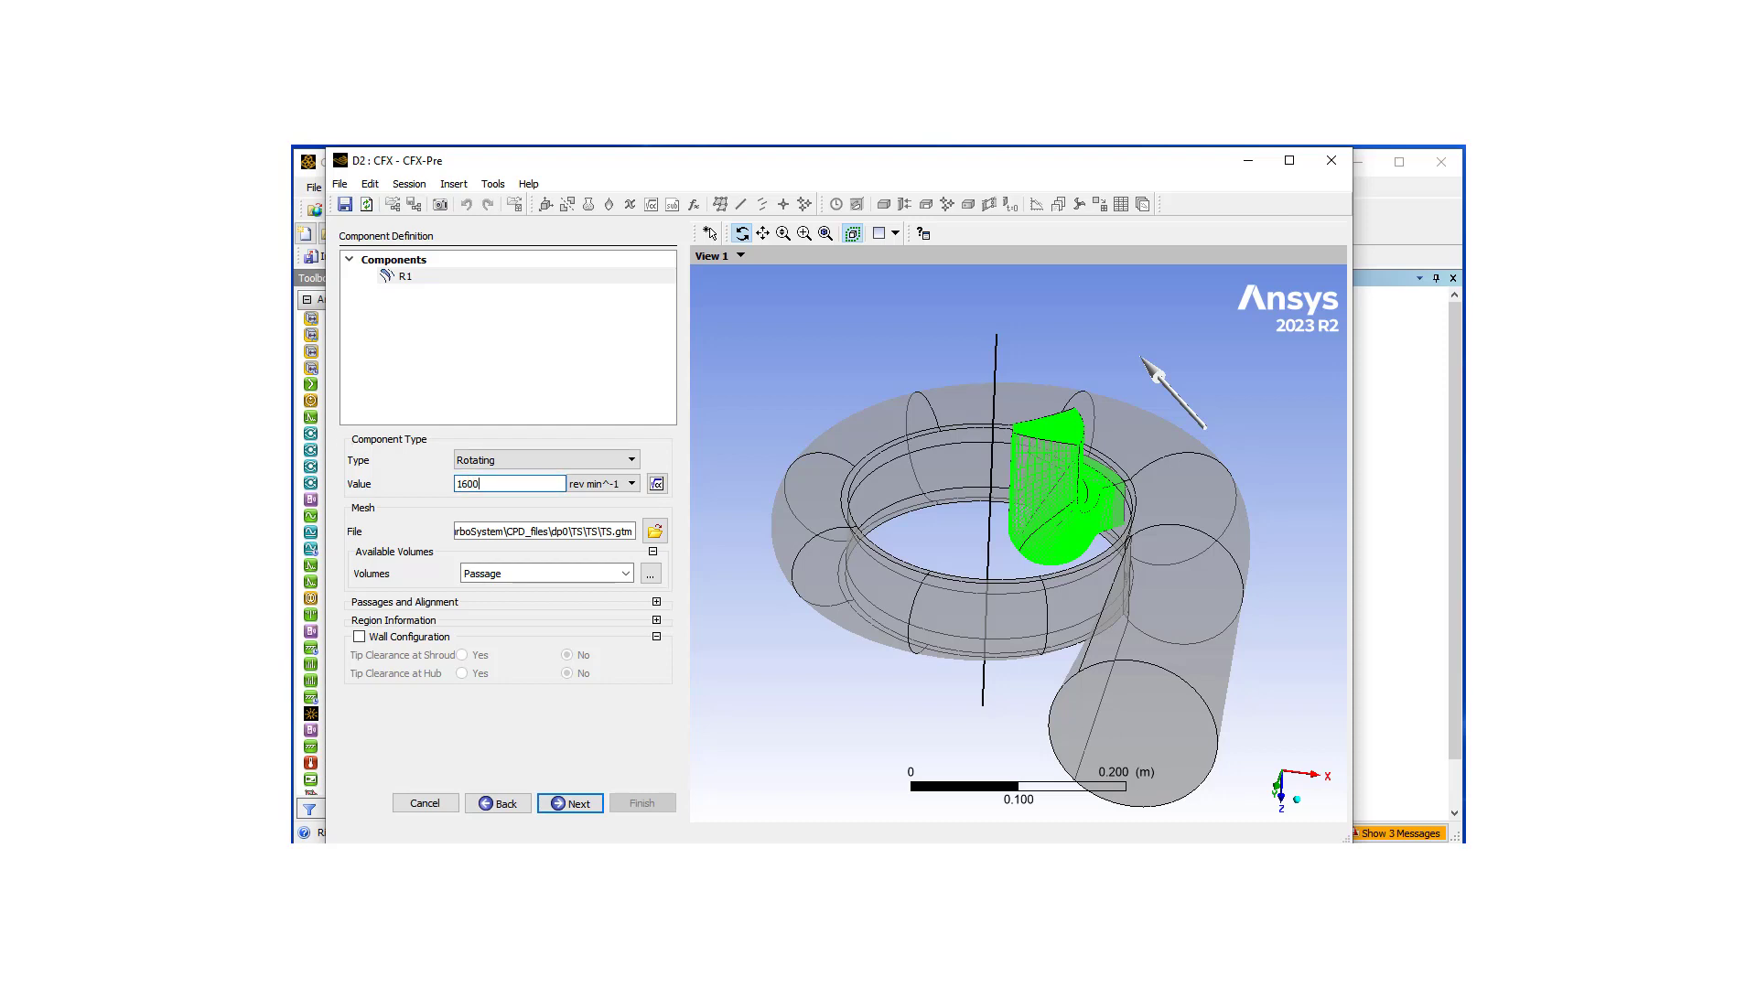
pyautogui.press('Tab')
pyautogui.click(458, 485)
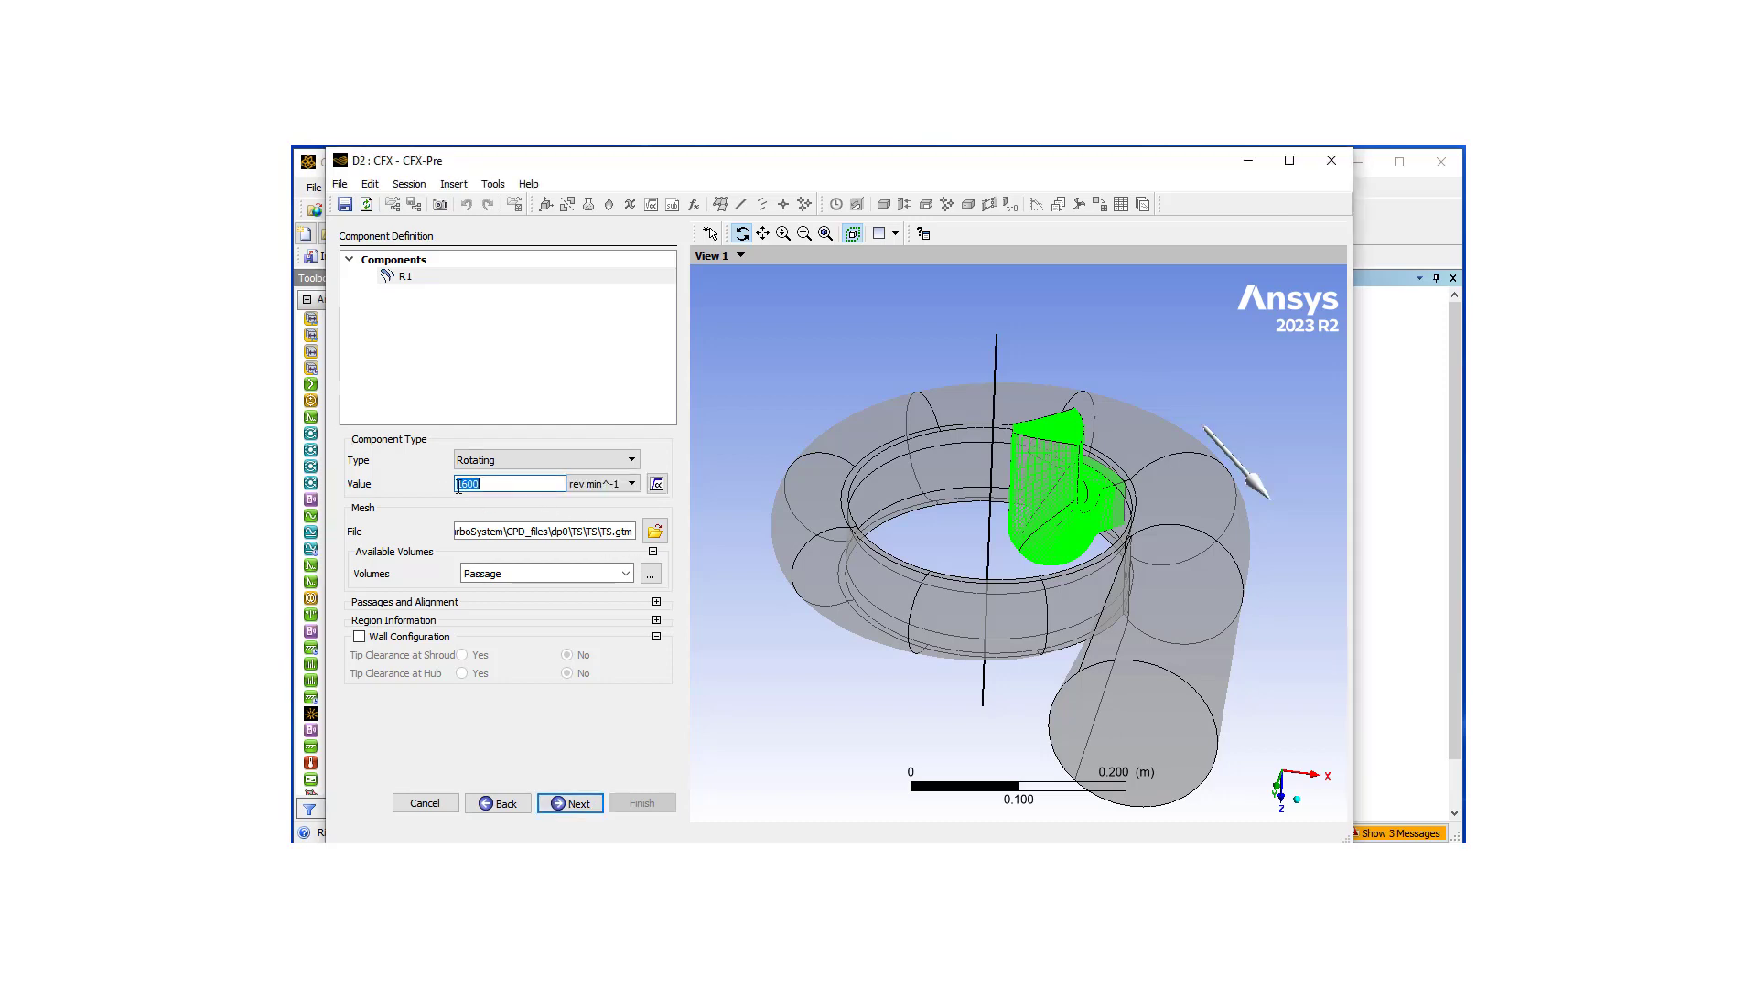
pyautogui.write('-')
# Add a stationary component named S1 and assign the B75 volume to it
pyautogui.click(408, 263)
pyautogui.rightClick(409, 263)
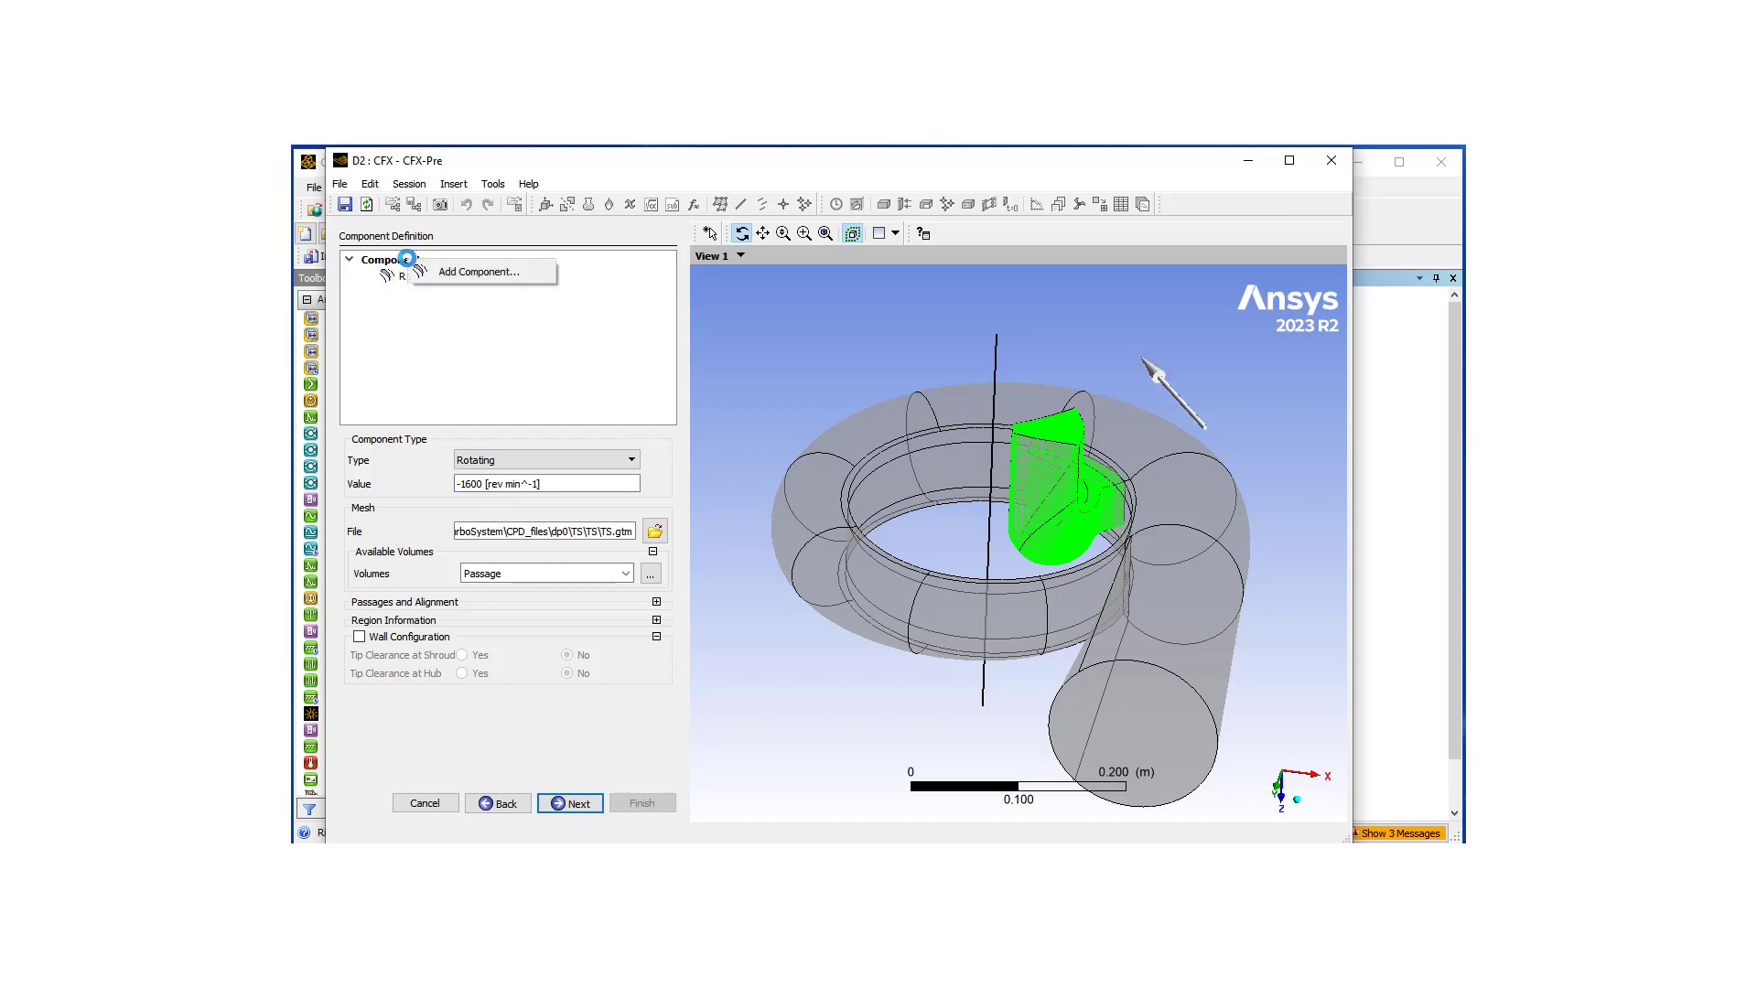
pyautogui.click(457, 274)
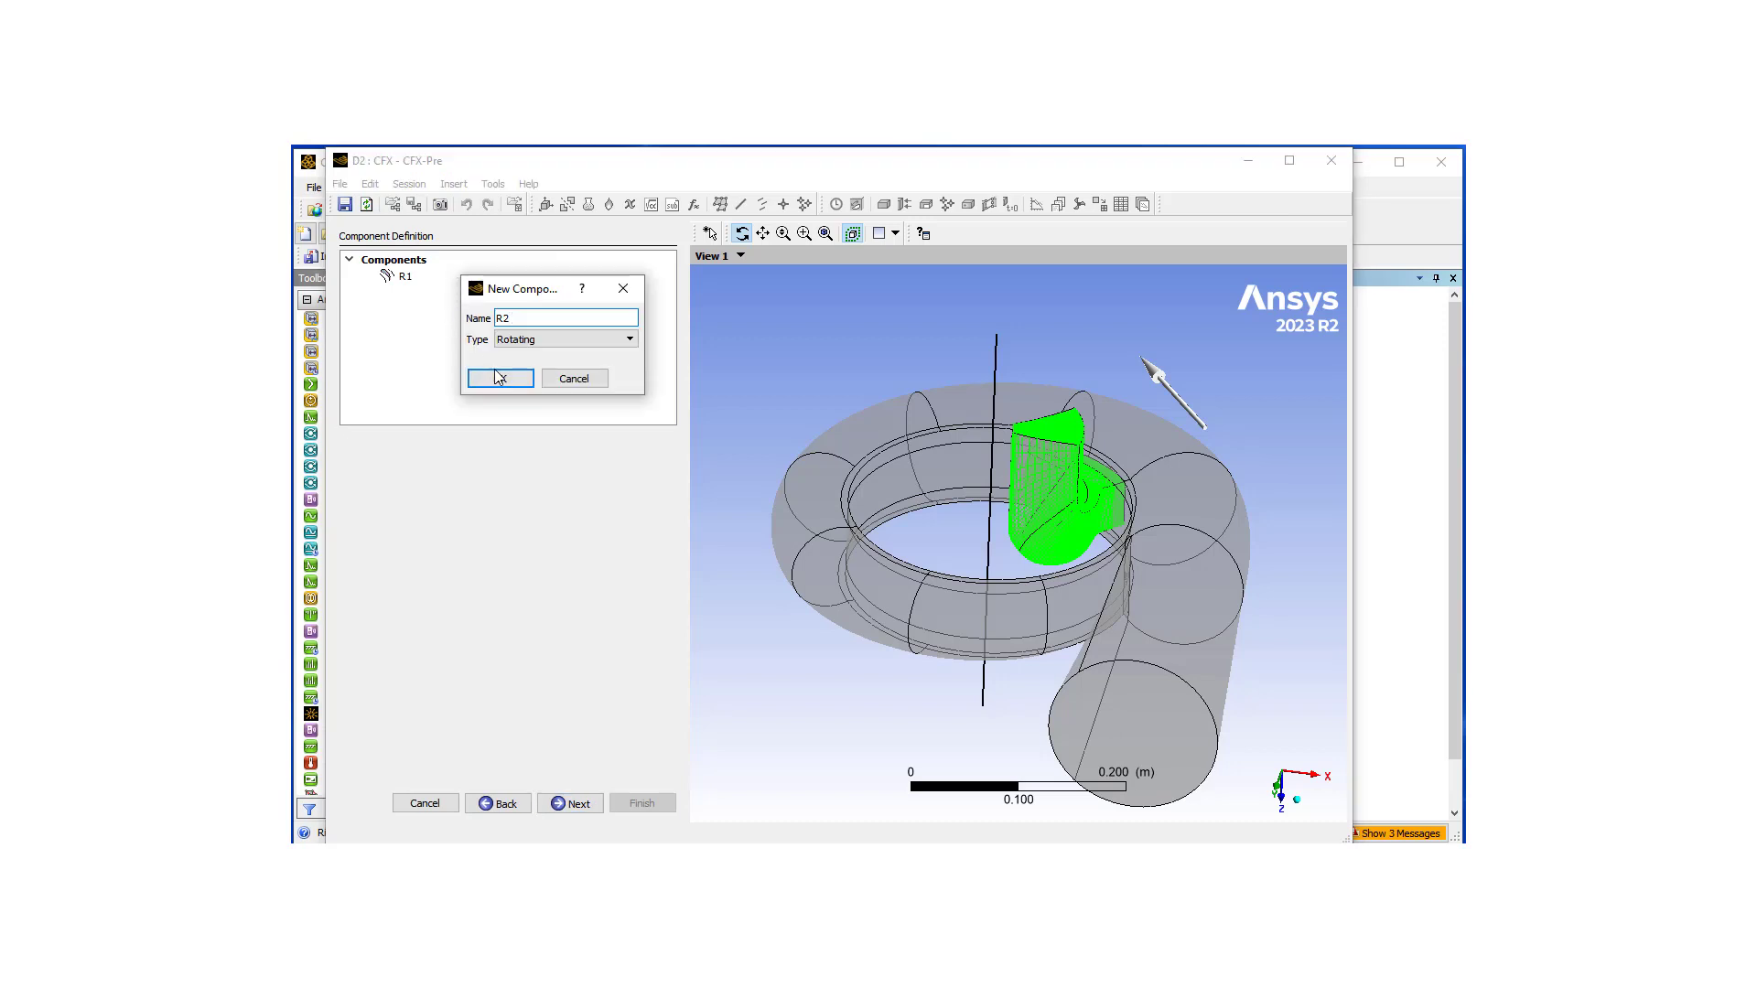
pyautogui.click(628, 338)
pyautogui.click(573, 359)
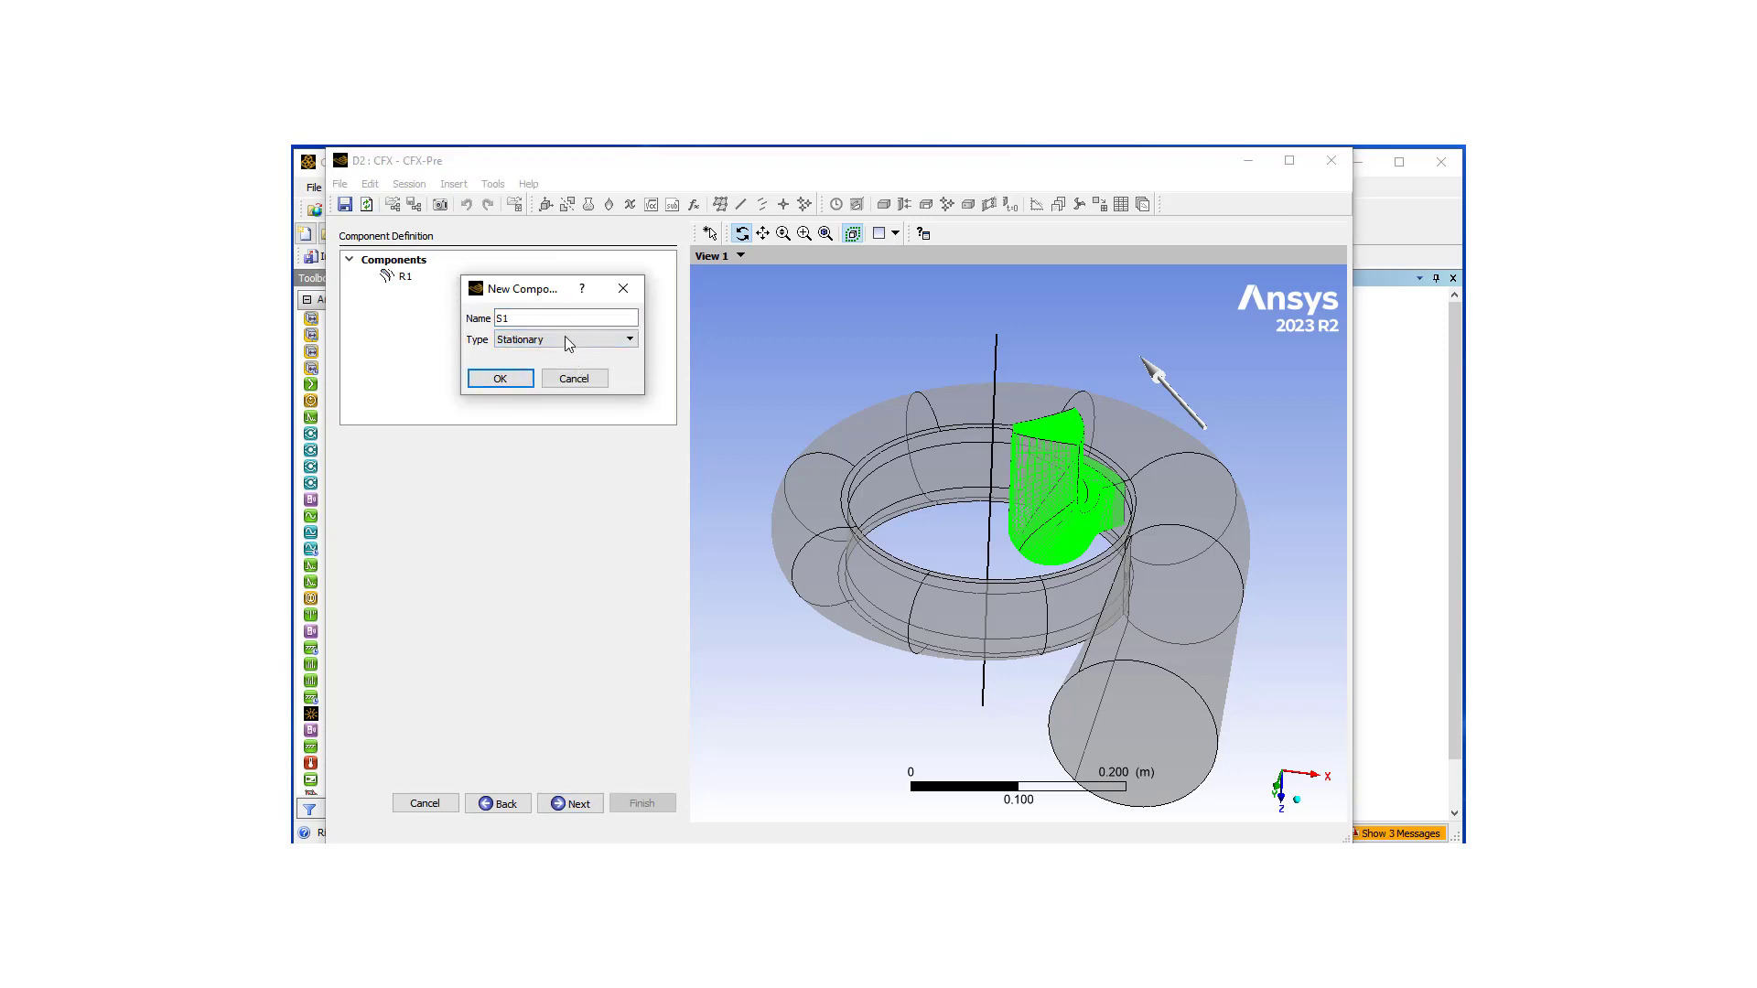
pyautogui.click(500, 380)
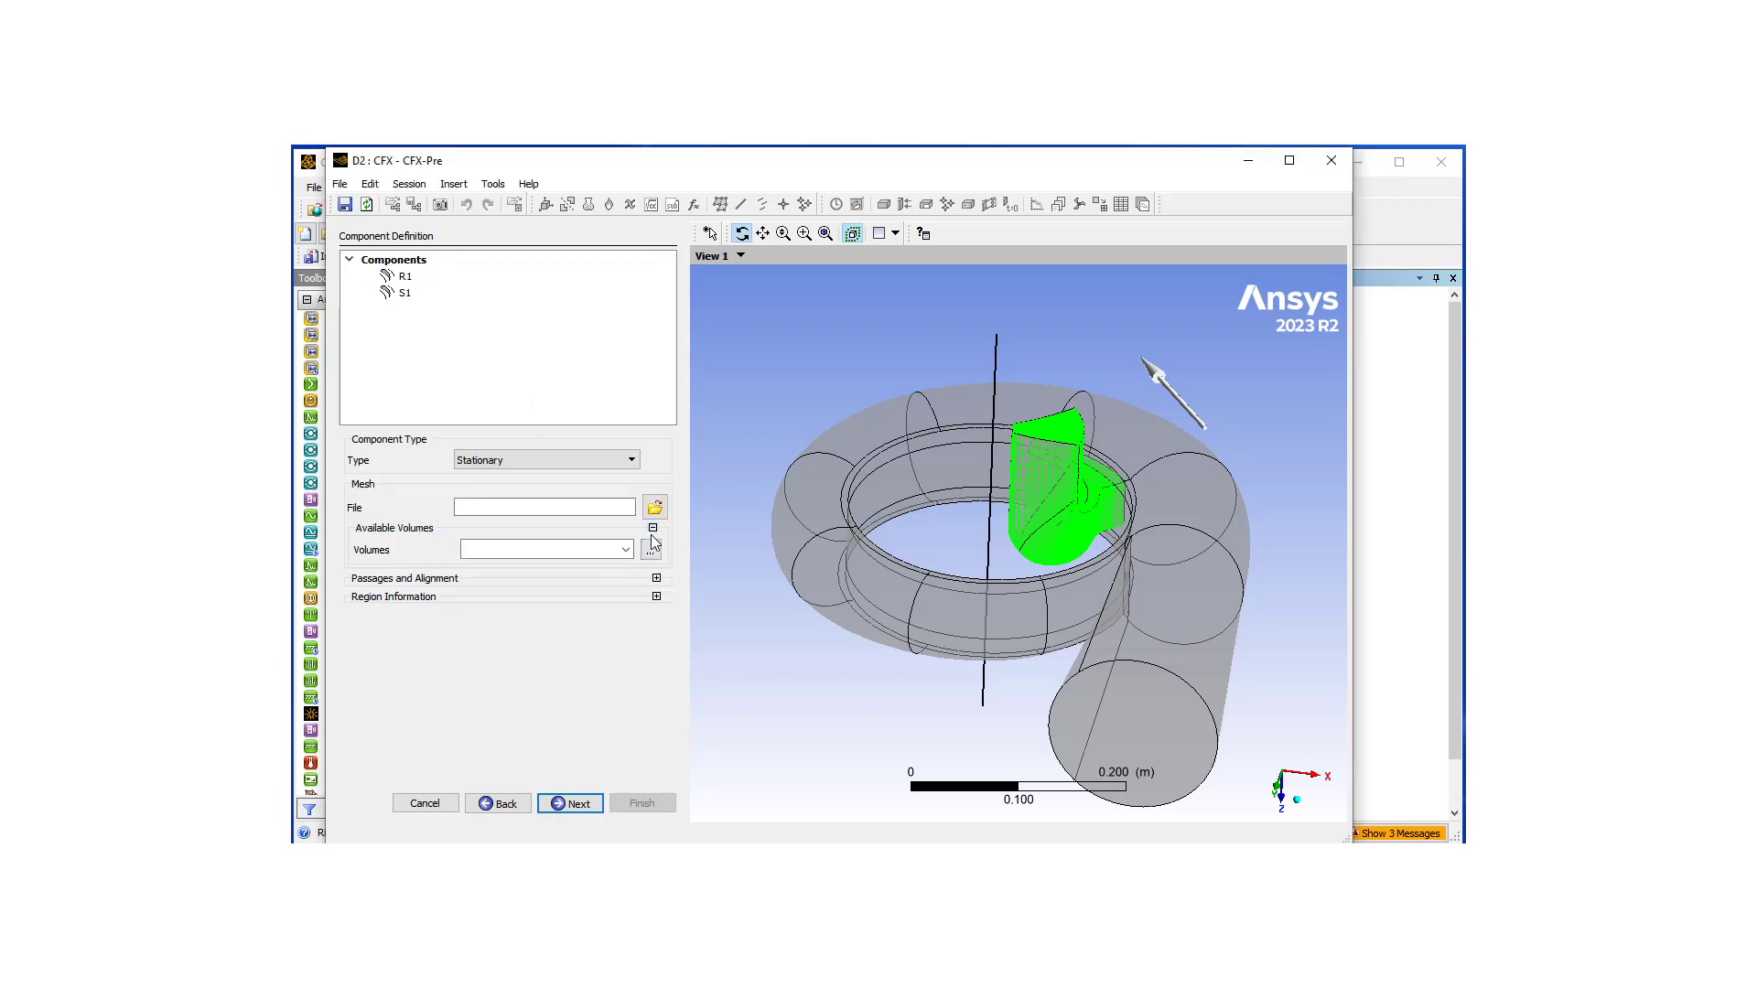
pyautogui.click(625, 549)
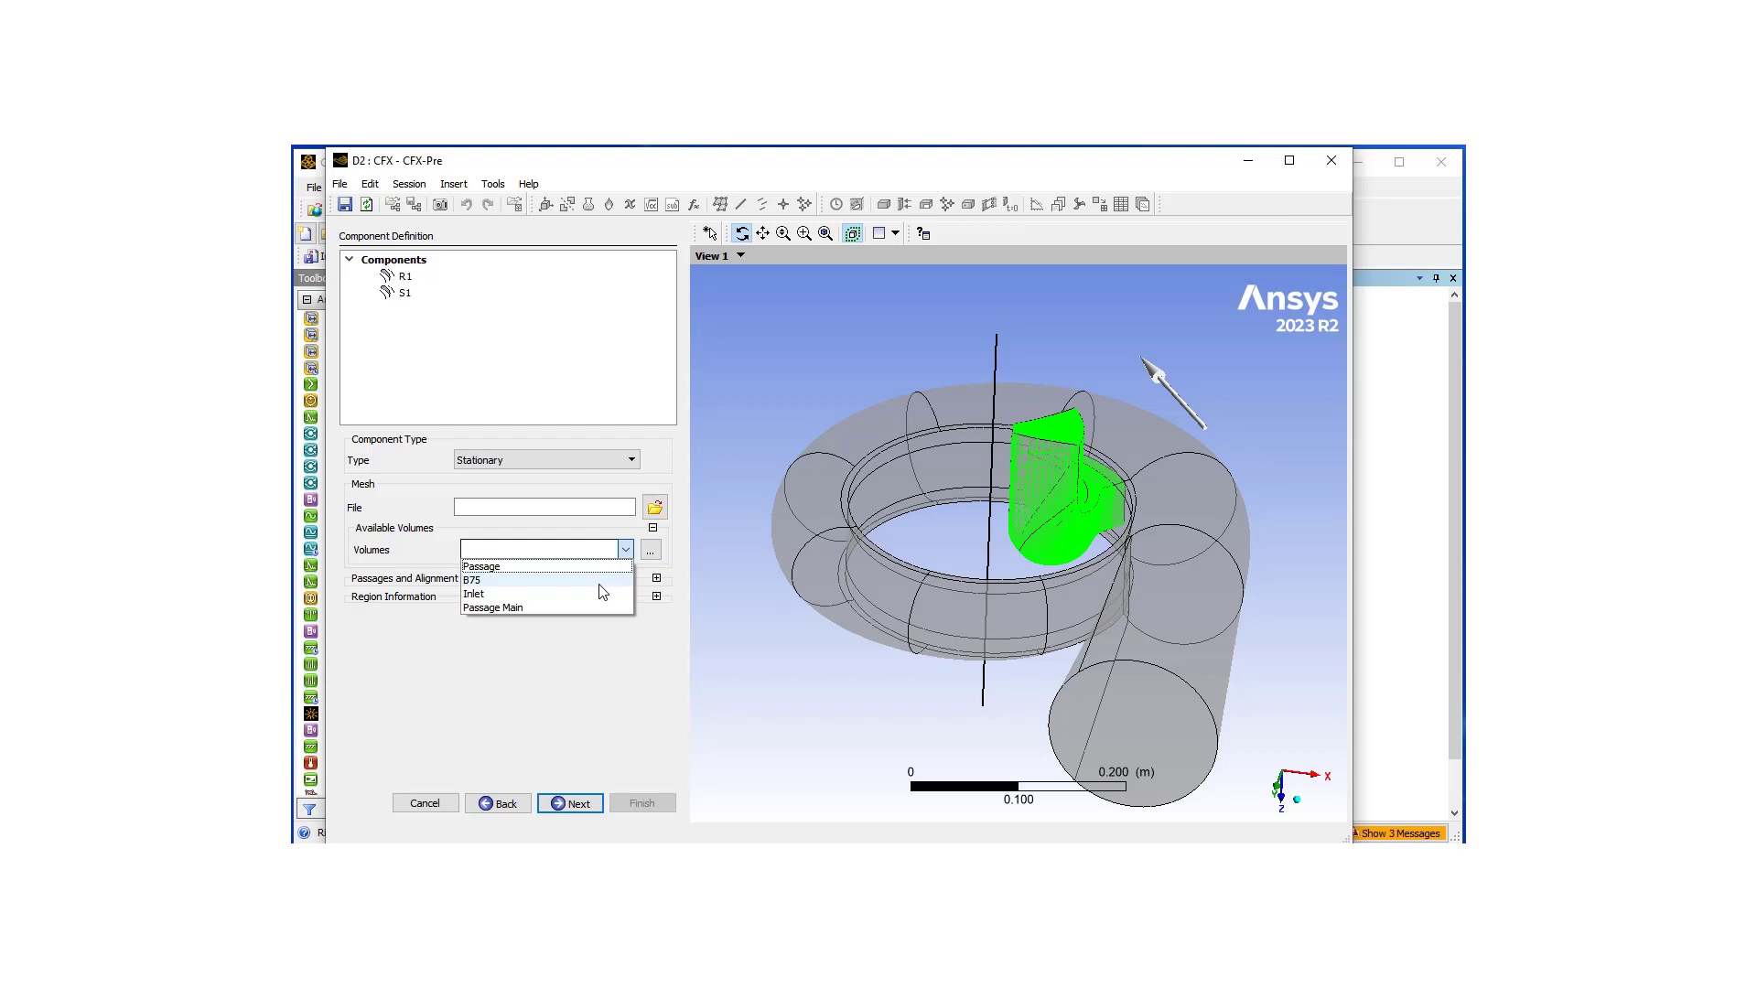
pyautogui.click(599, 582)
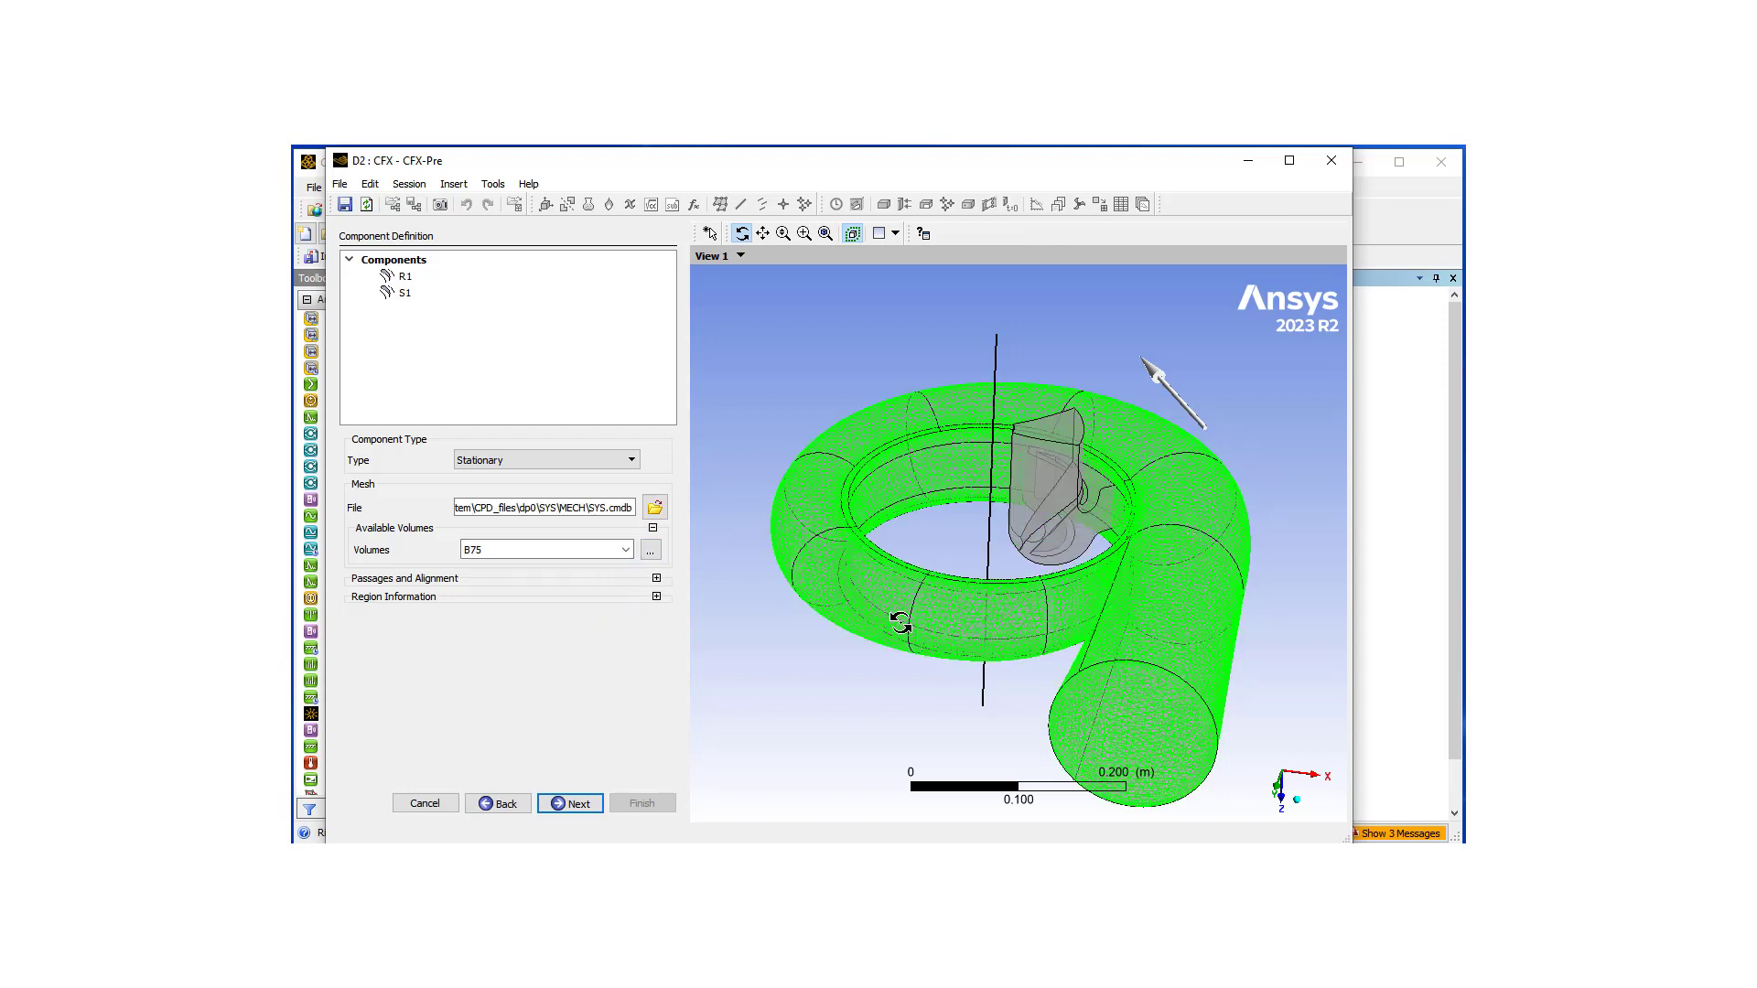
# Accept the component definitions and set the fluid to Water in the physics definition
pyautogui.click(570, 805)
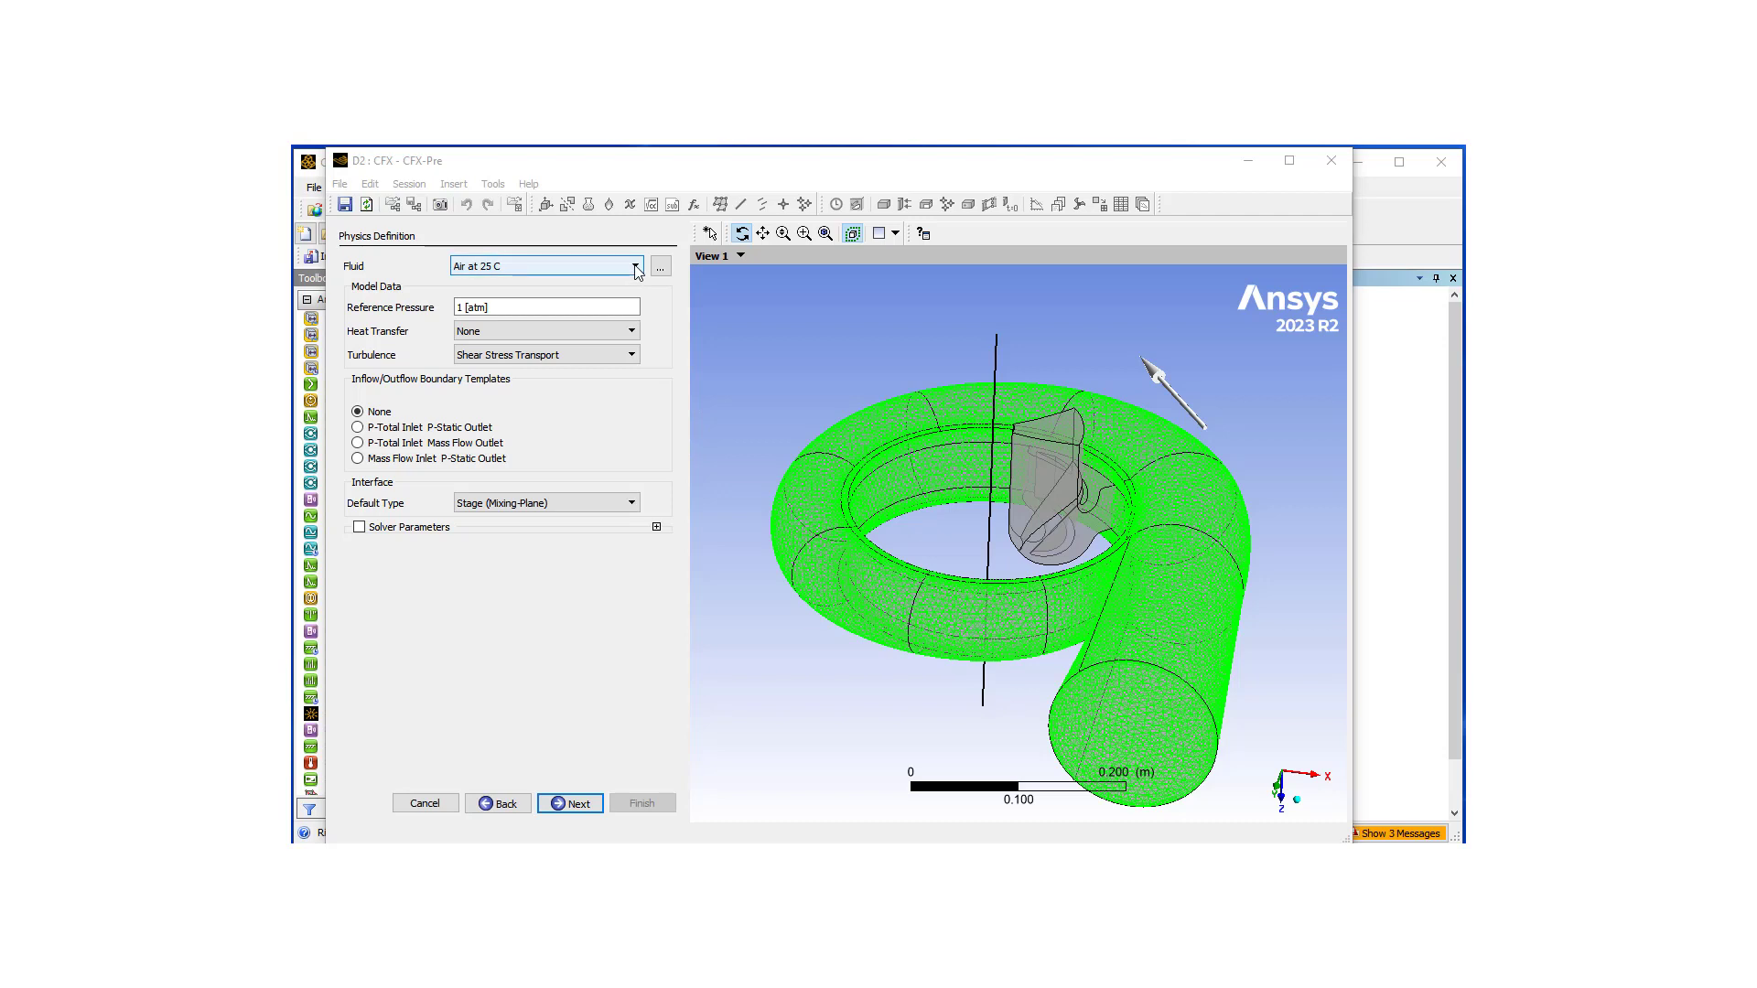
pyautogui.click(637, 271)
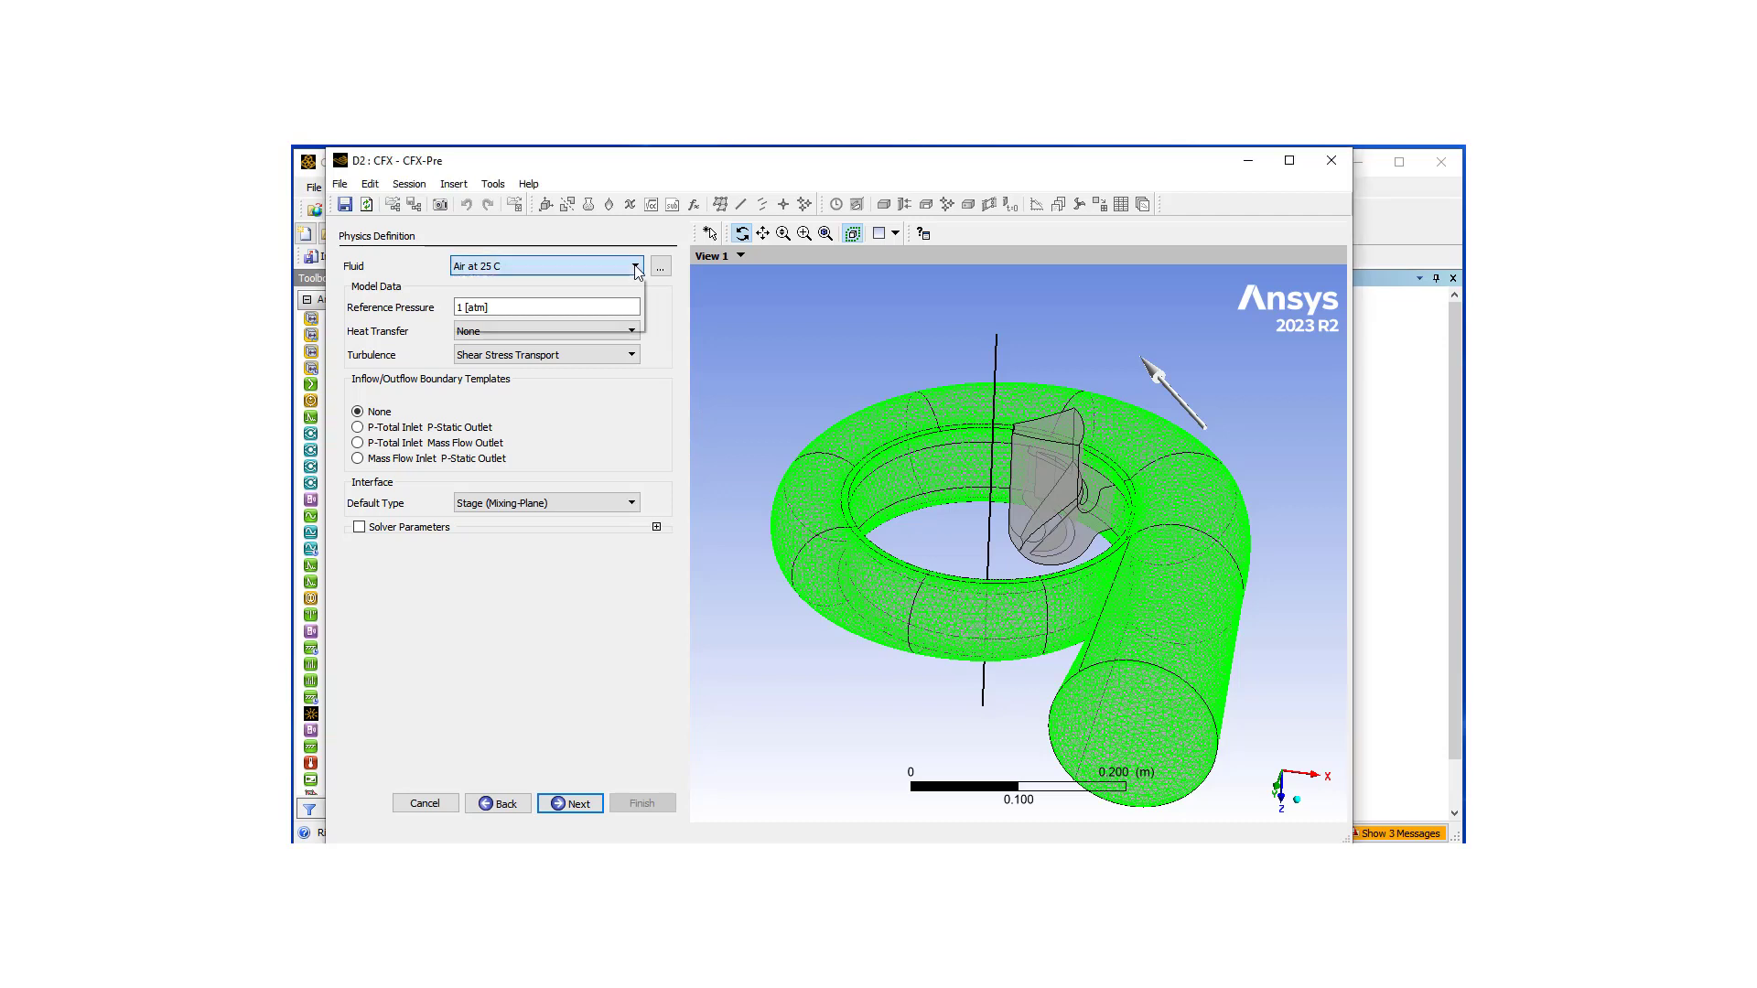
pyautogui.click(600, 315)
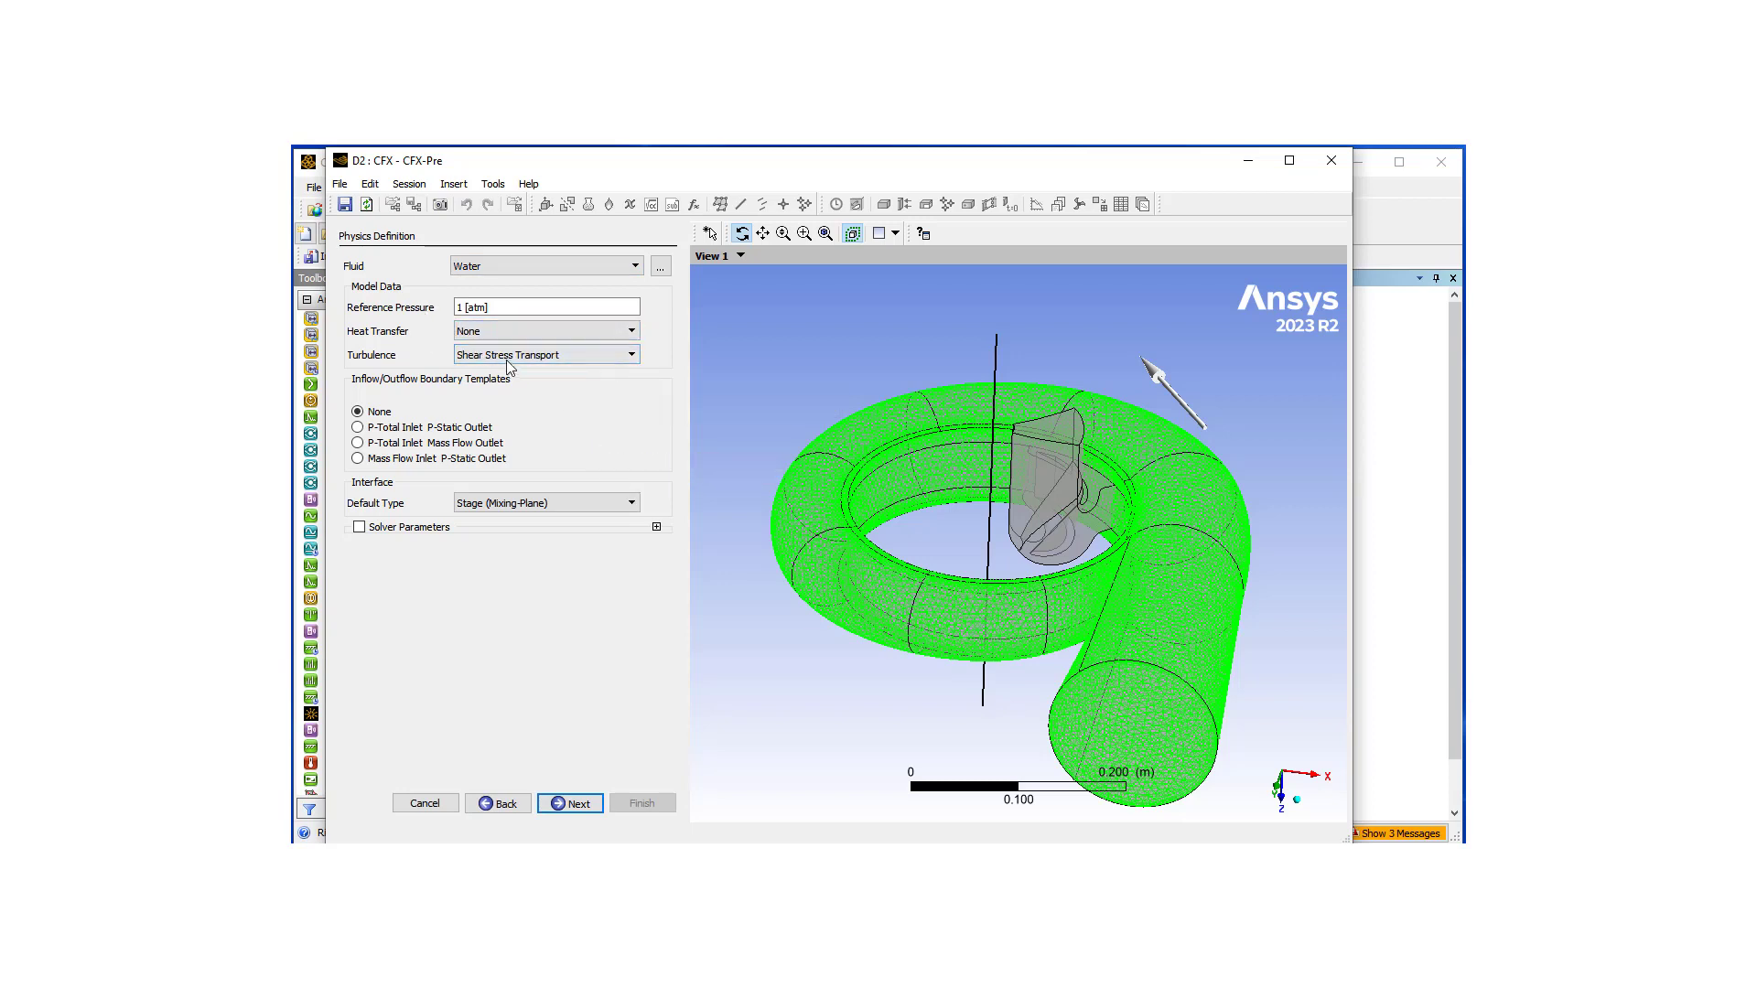
# Apply the P-Total Inlet Mass Flow Outlet template with a Per Machine mass flow rate of 83.33 kg s^-1
pyautogui.click(358, 444)
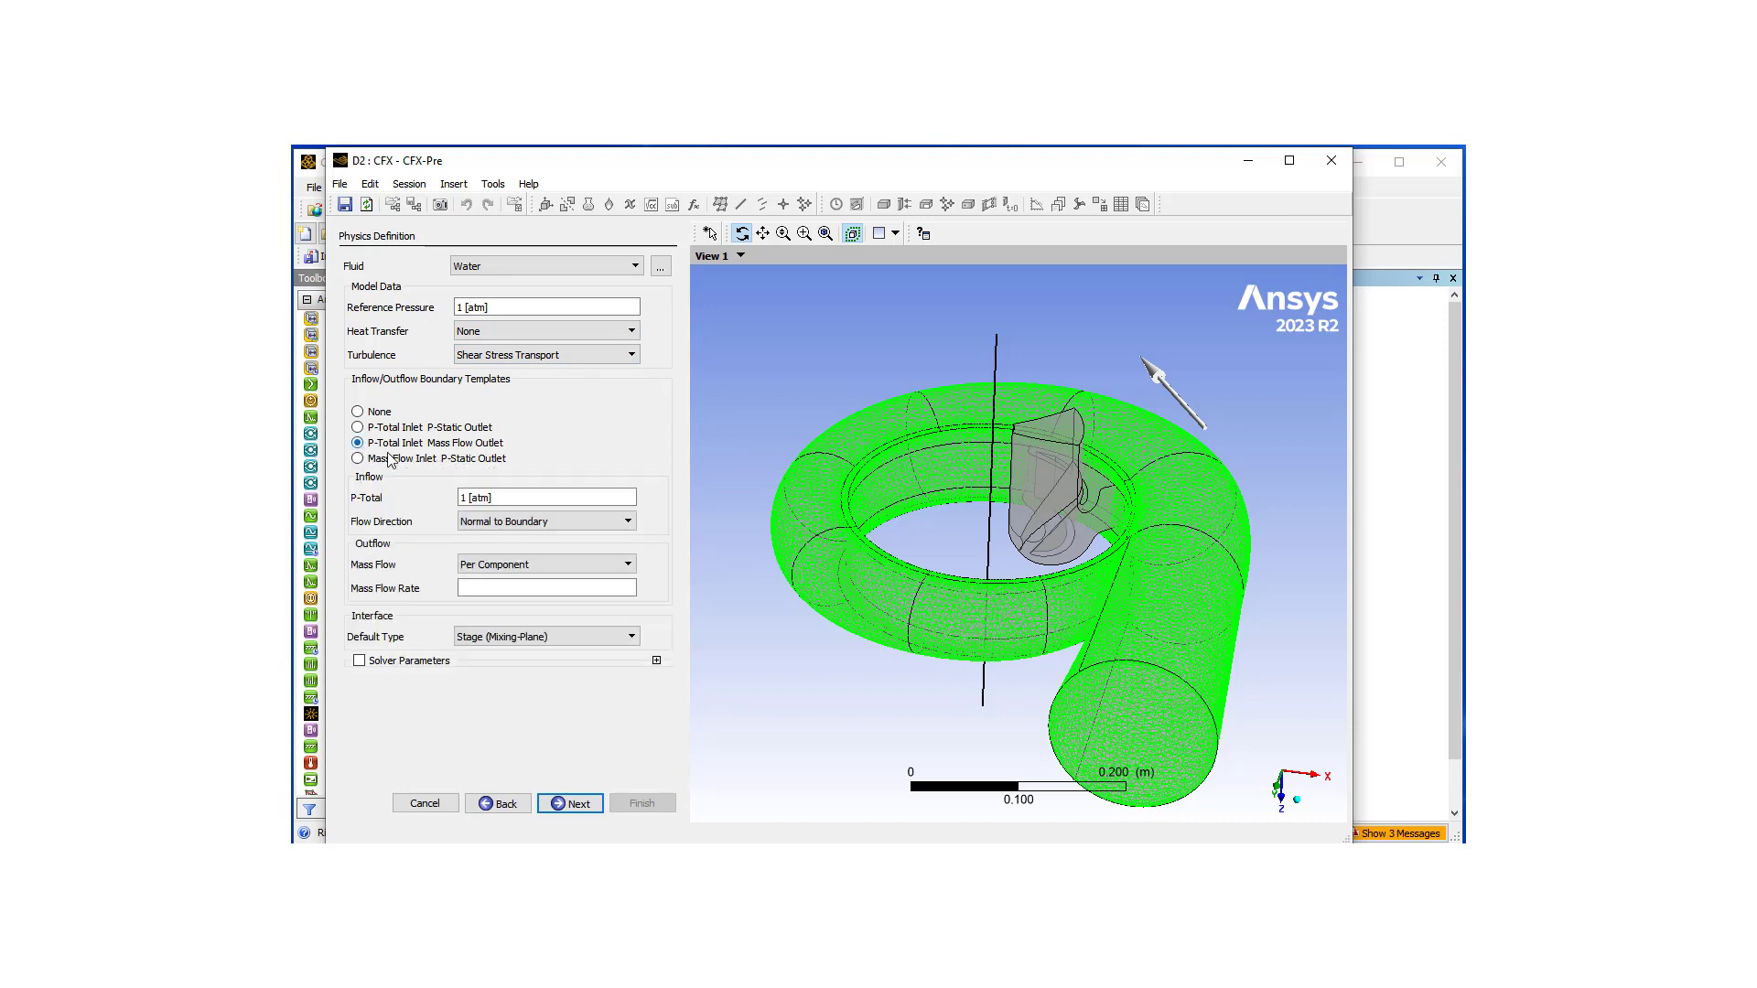
pyautogui.click(486, 566)
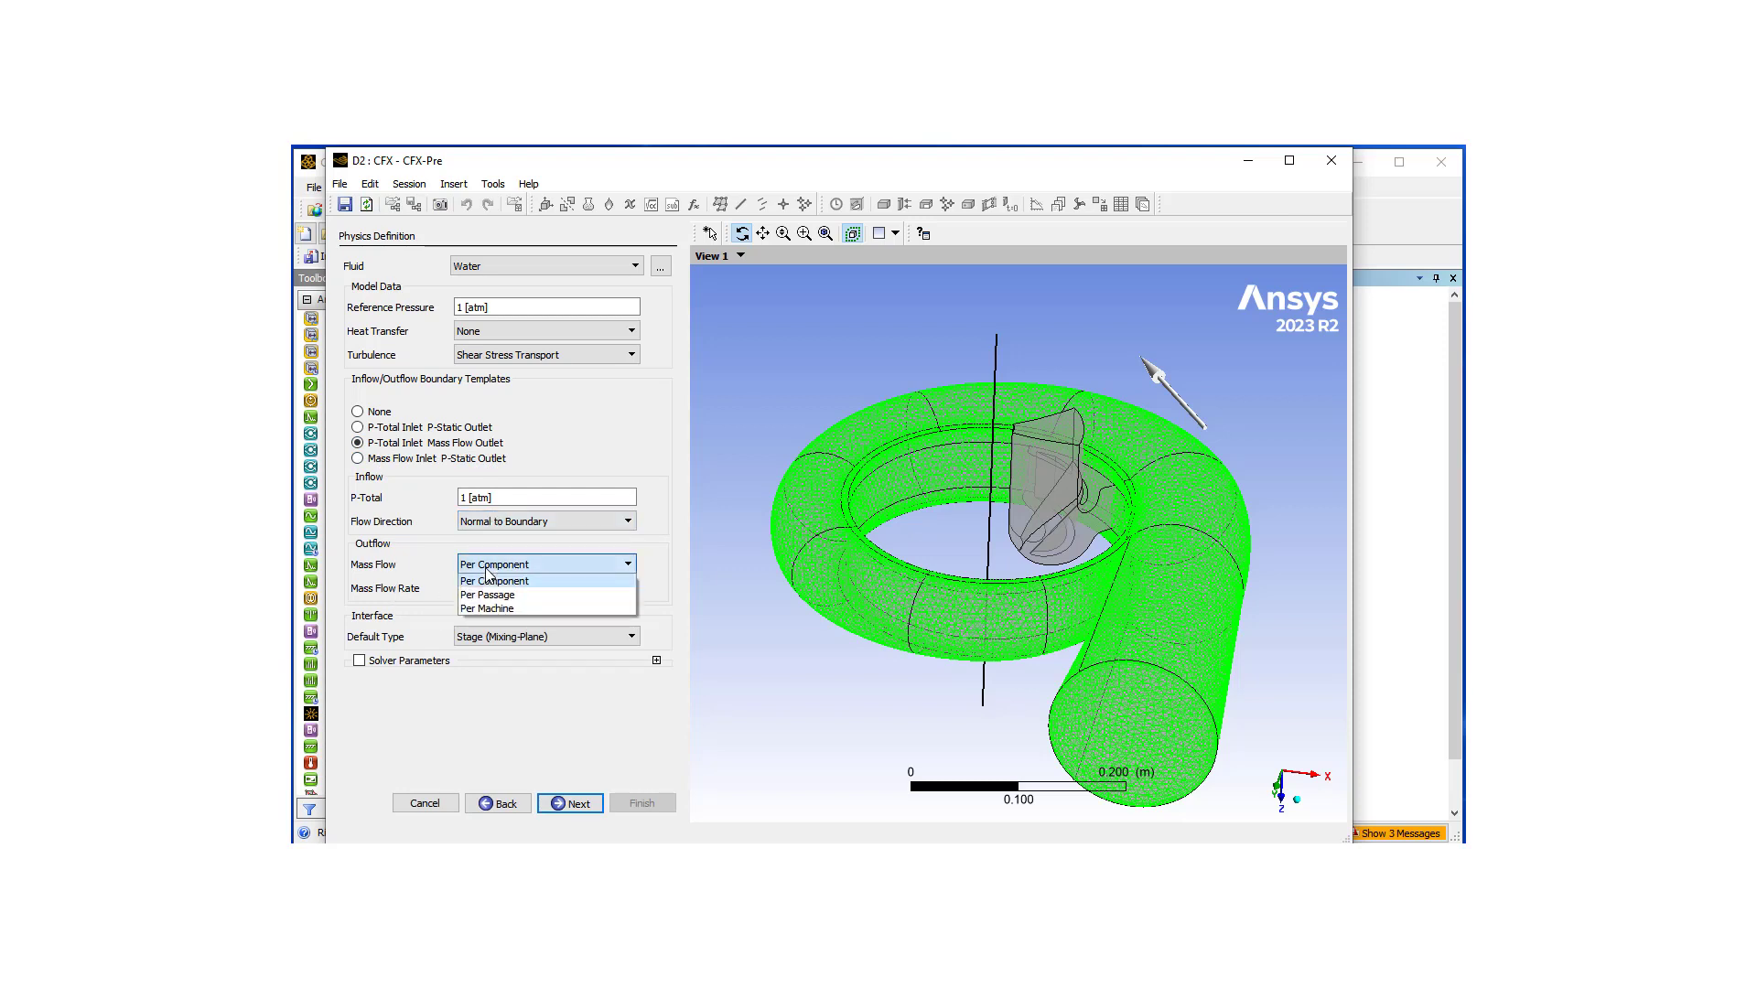
pyautogui.click(494, 608)
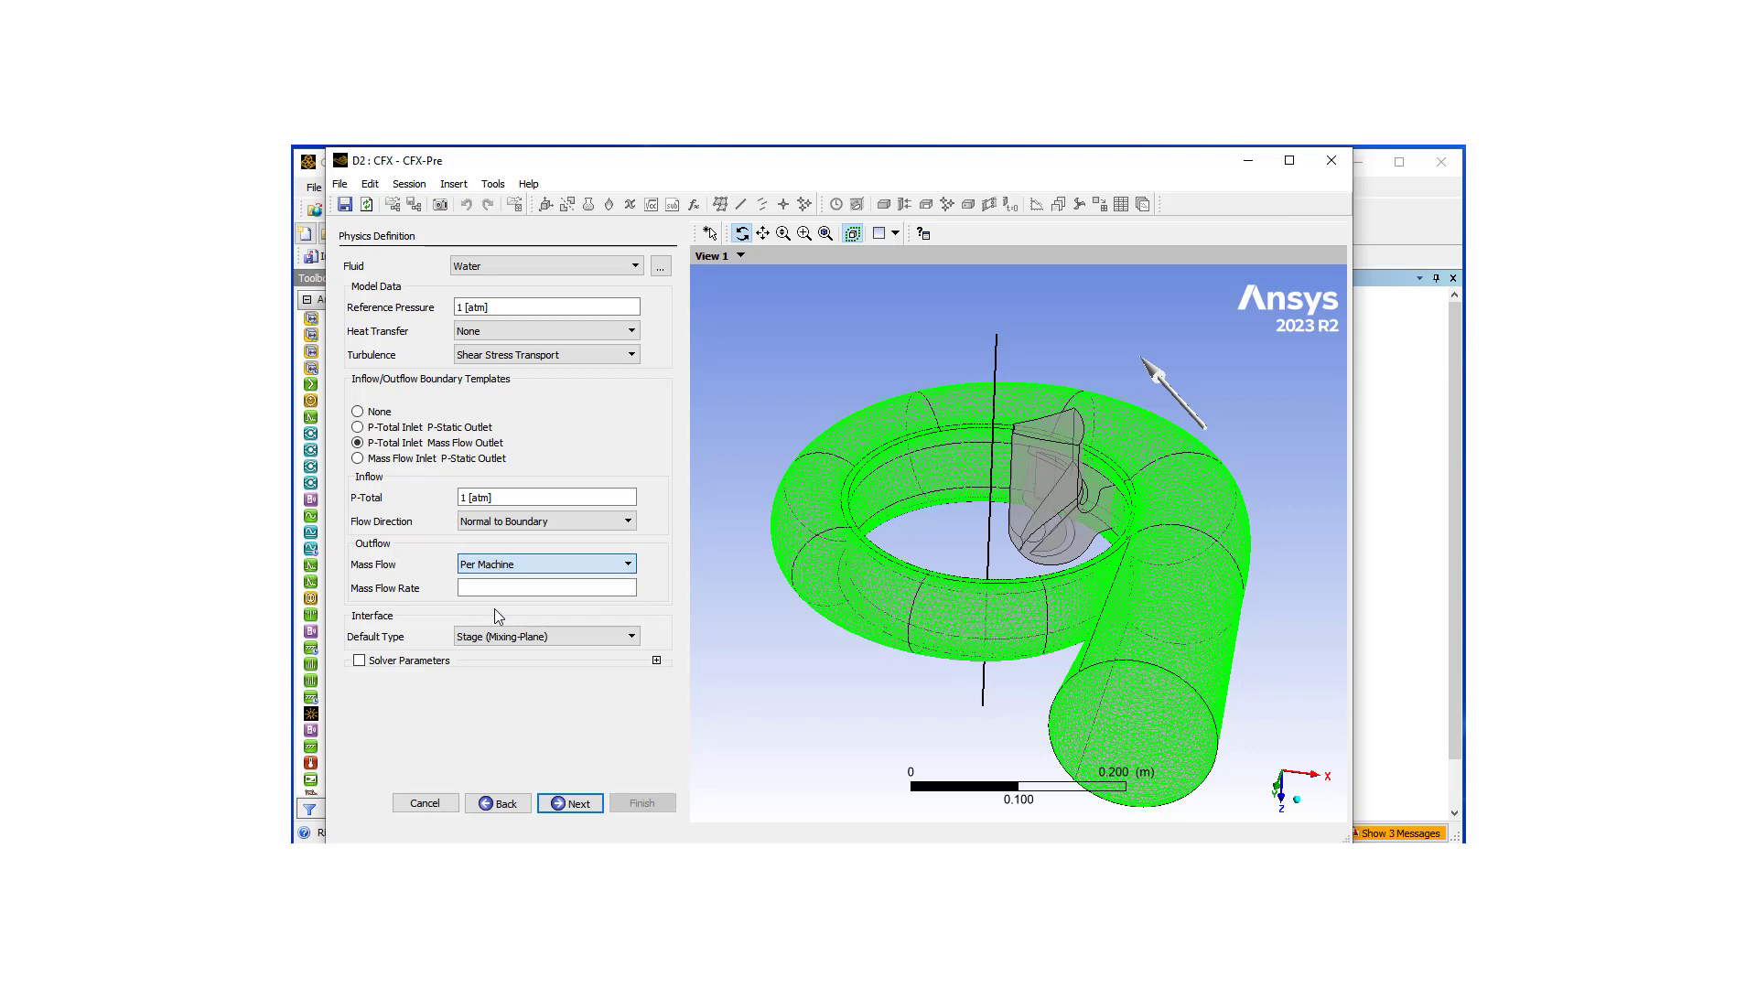
pyautogui.click(489, 587)
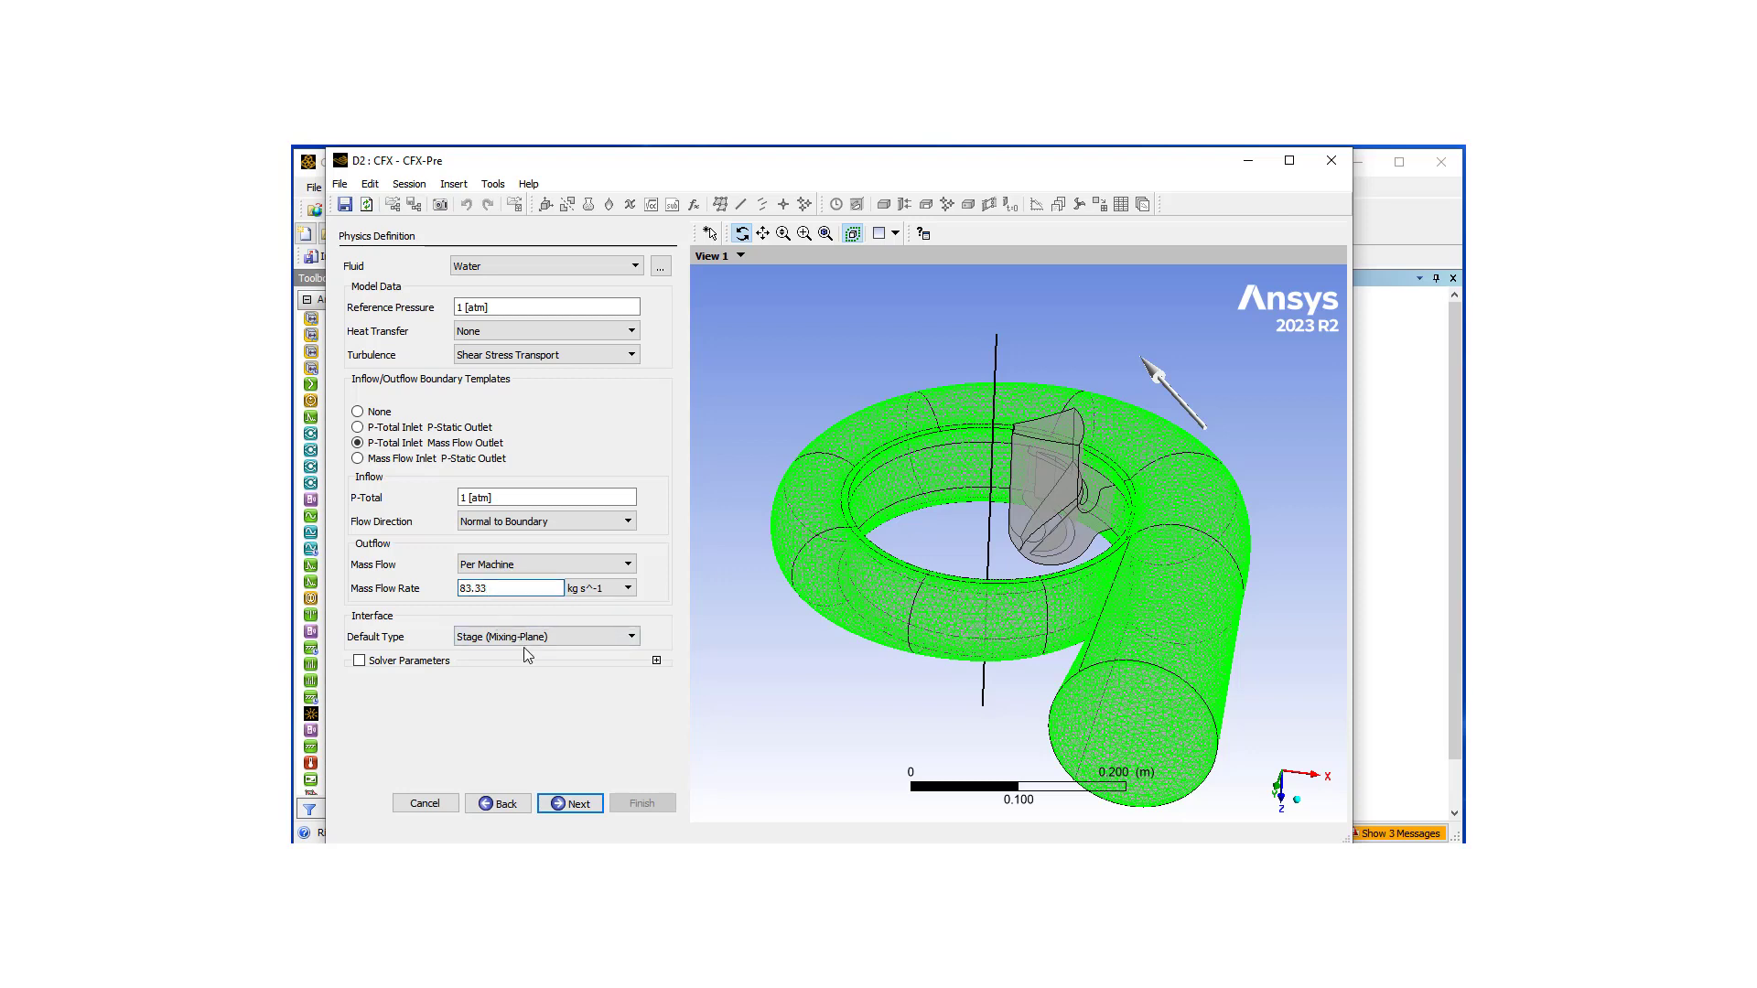
pyautogui.click(574, 806)
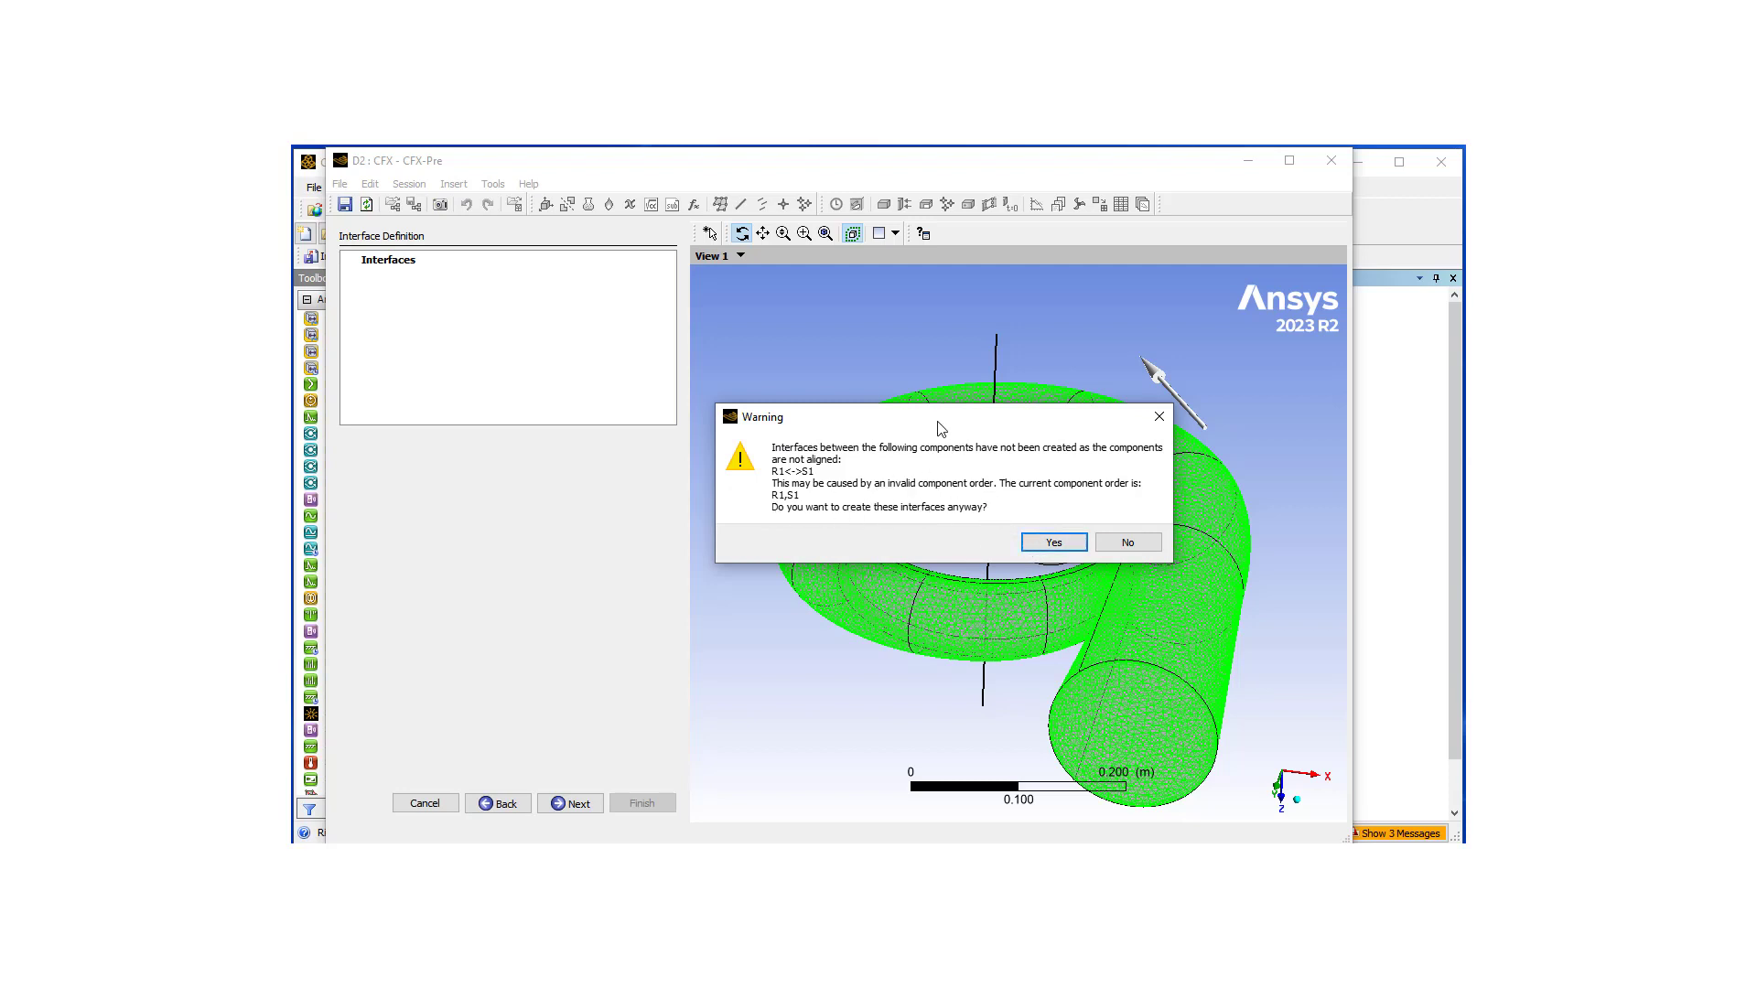
# Create the interfaces between R1 and S1 despite the component misalignment and accept the interface definitions
pyautogui.moveTo(939, 429); pyautogui.dragTo(719, 551)
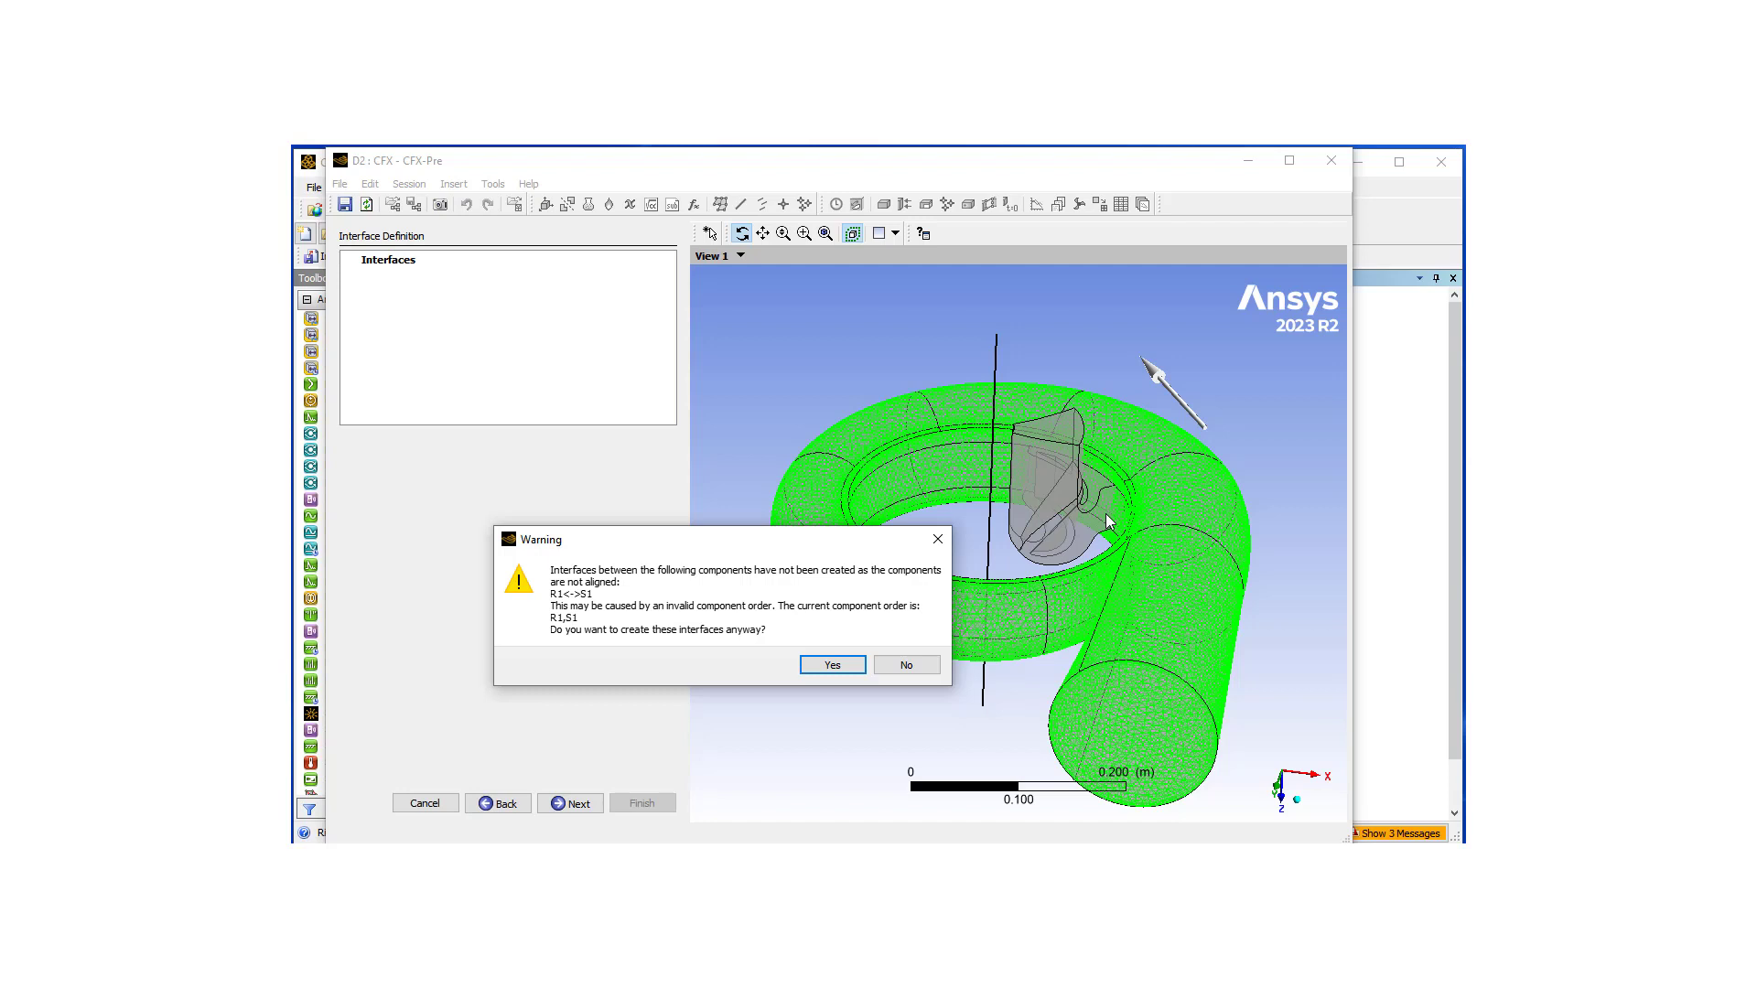
pyautogui.click(821, 670)
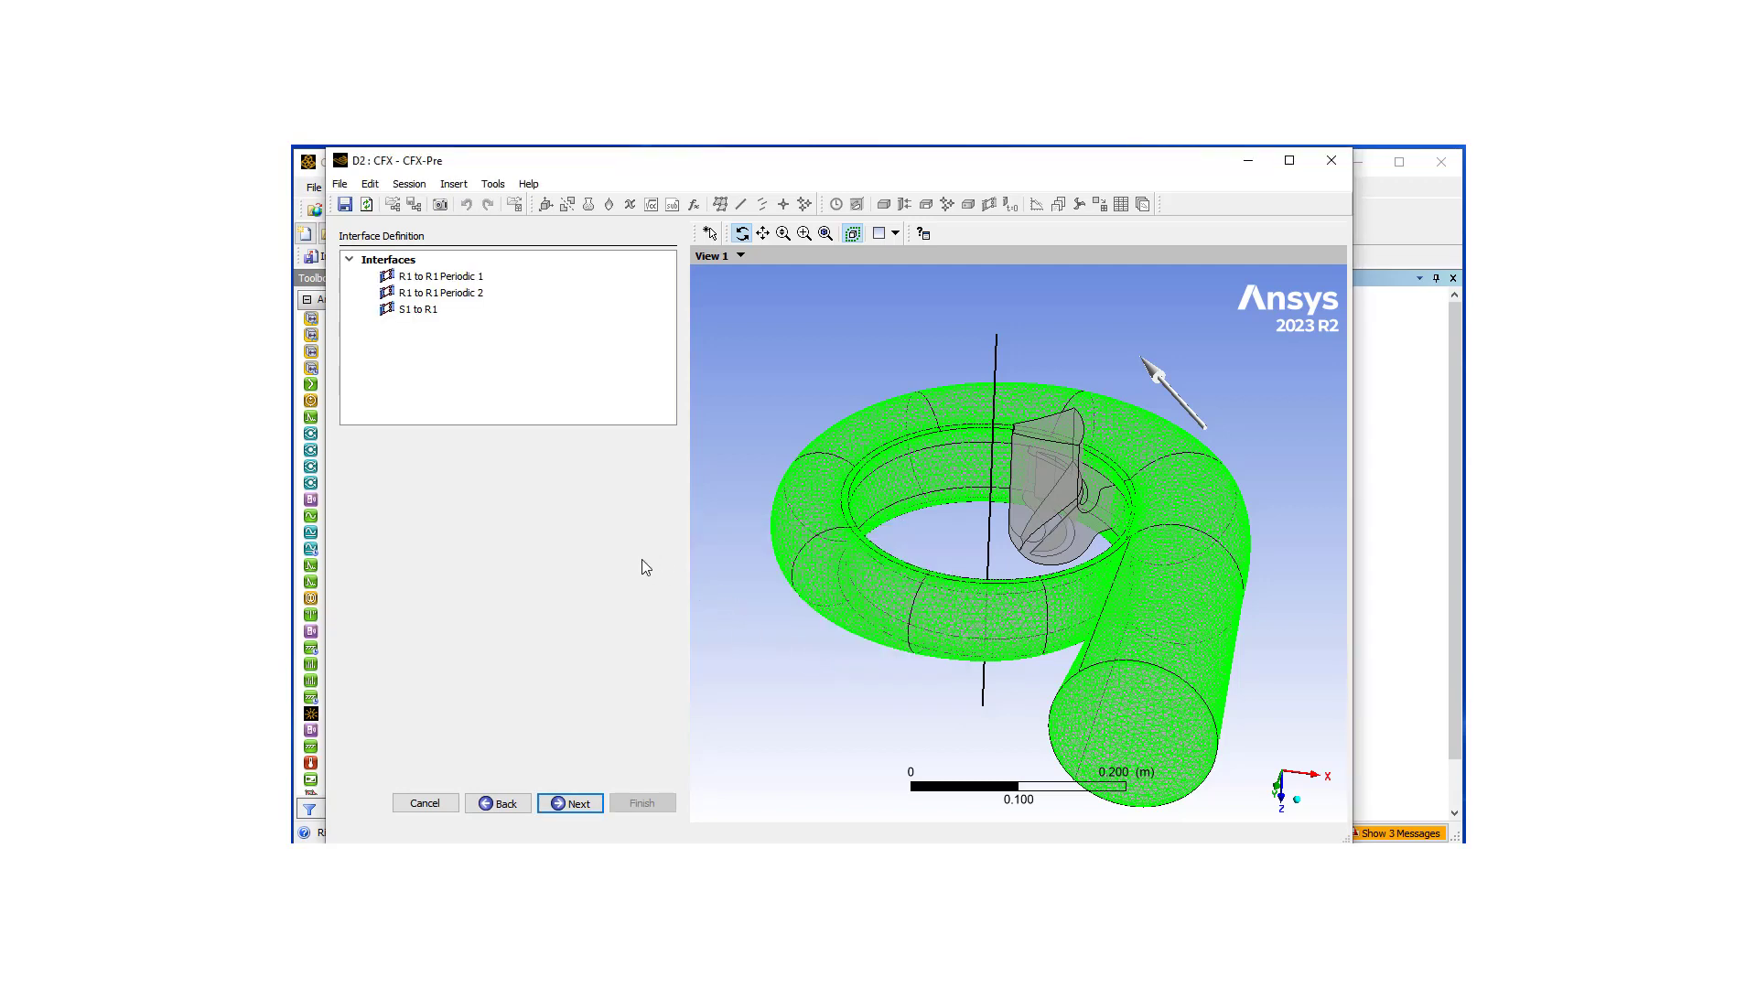
pyautogui.click(577, 803)
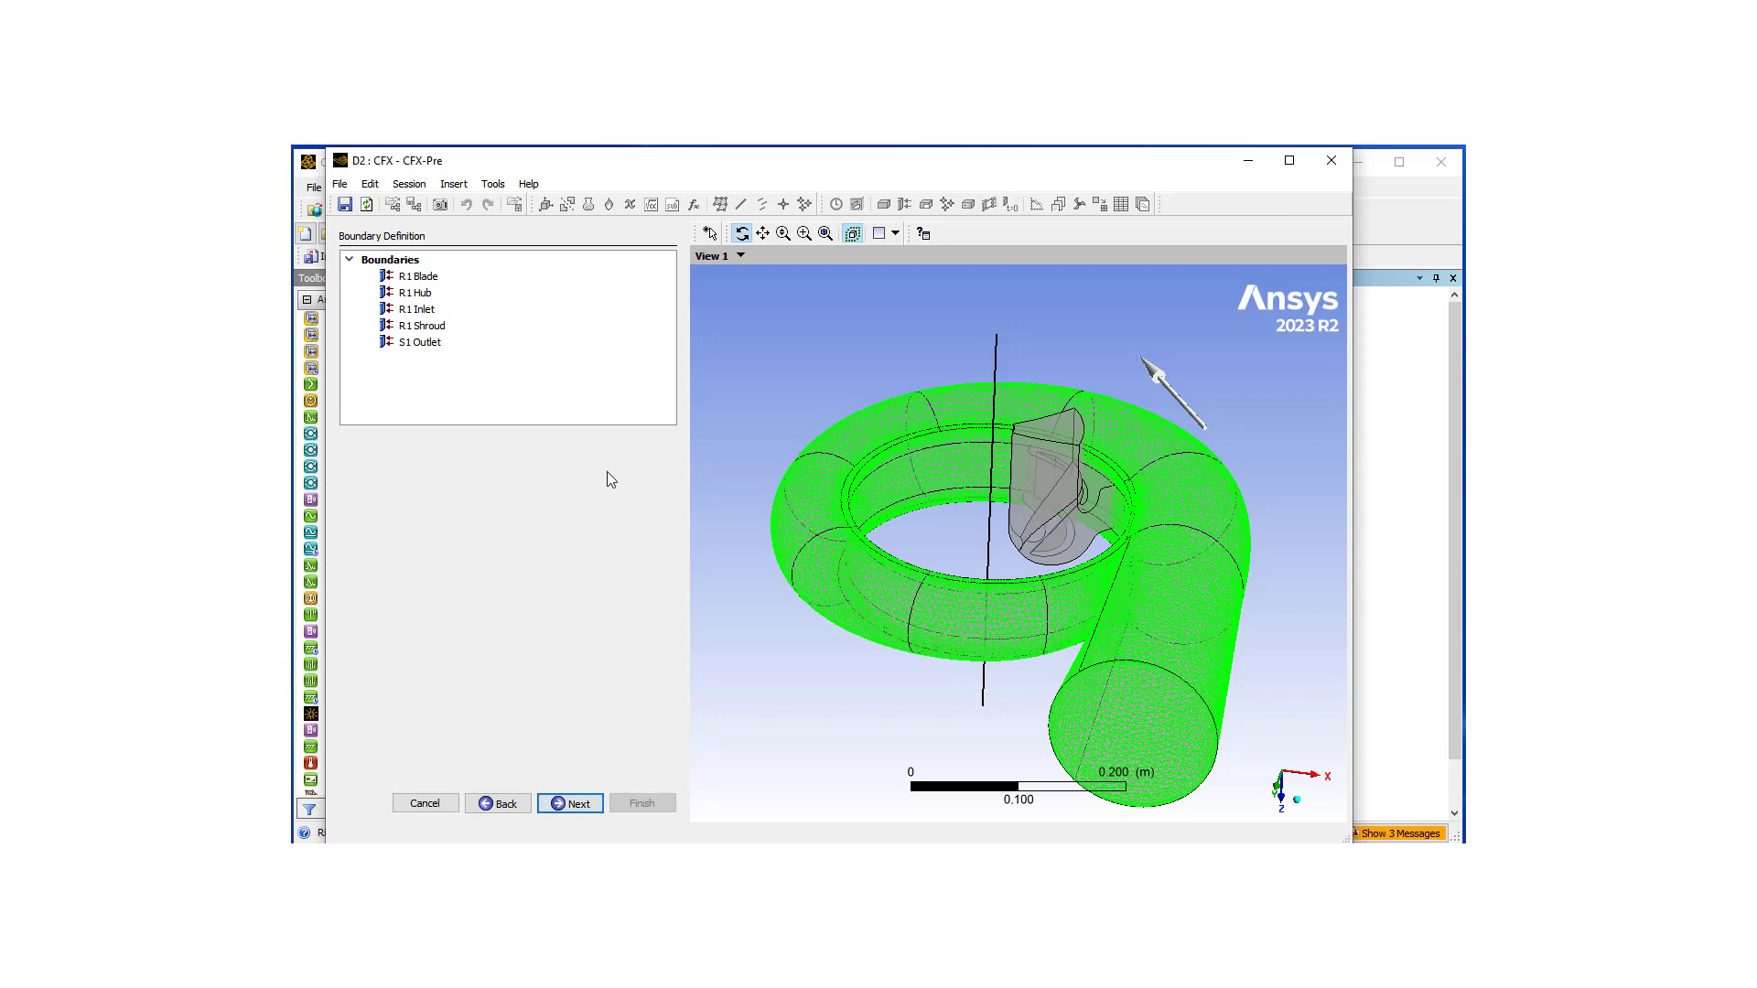
# Accept the boundary definitions and finish the Turbo setup into General Mode with a minimal turbo report
pyautogui.click(570, 804)
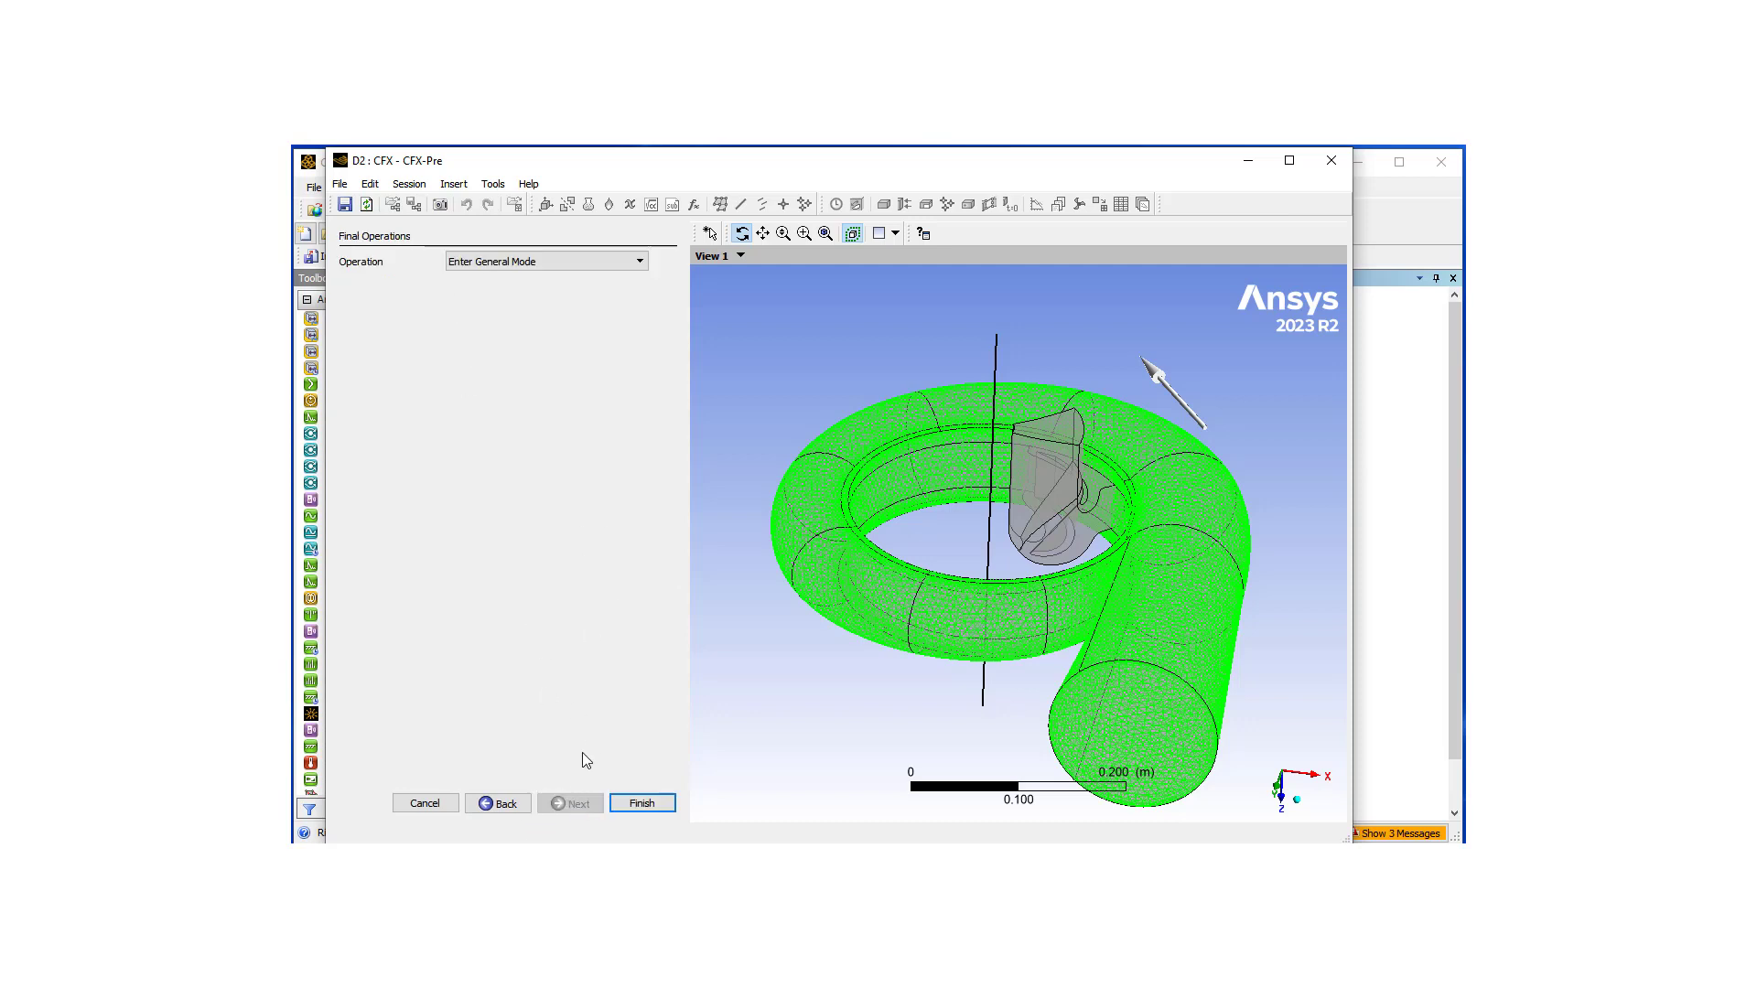
pyautogui.click(643, 805)
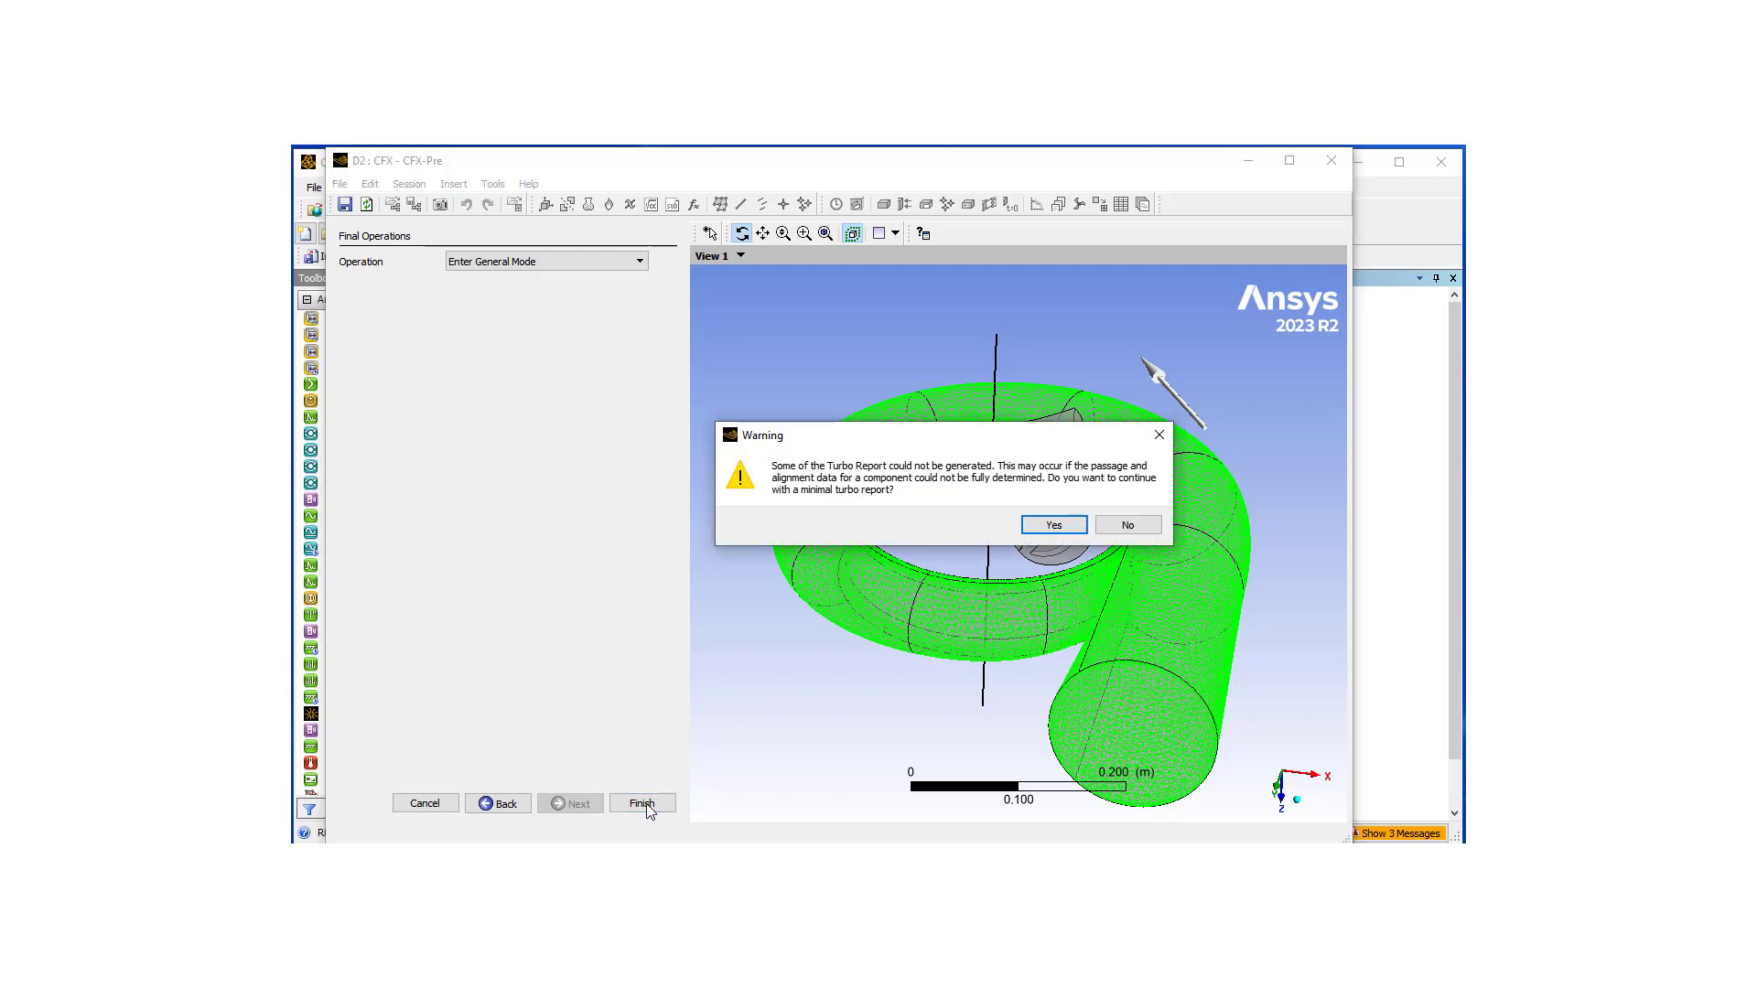
pyautogui.click(1056, 527)
pyautogui.click(1054, 525)
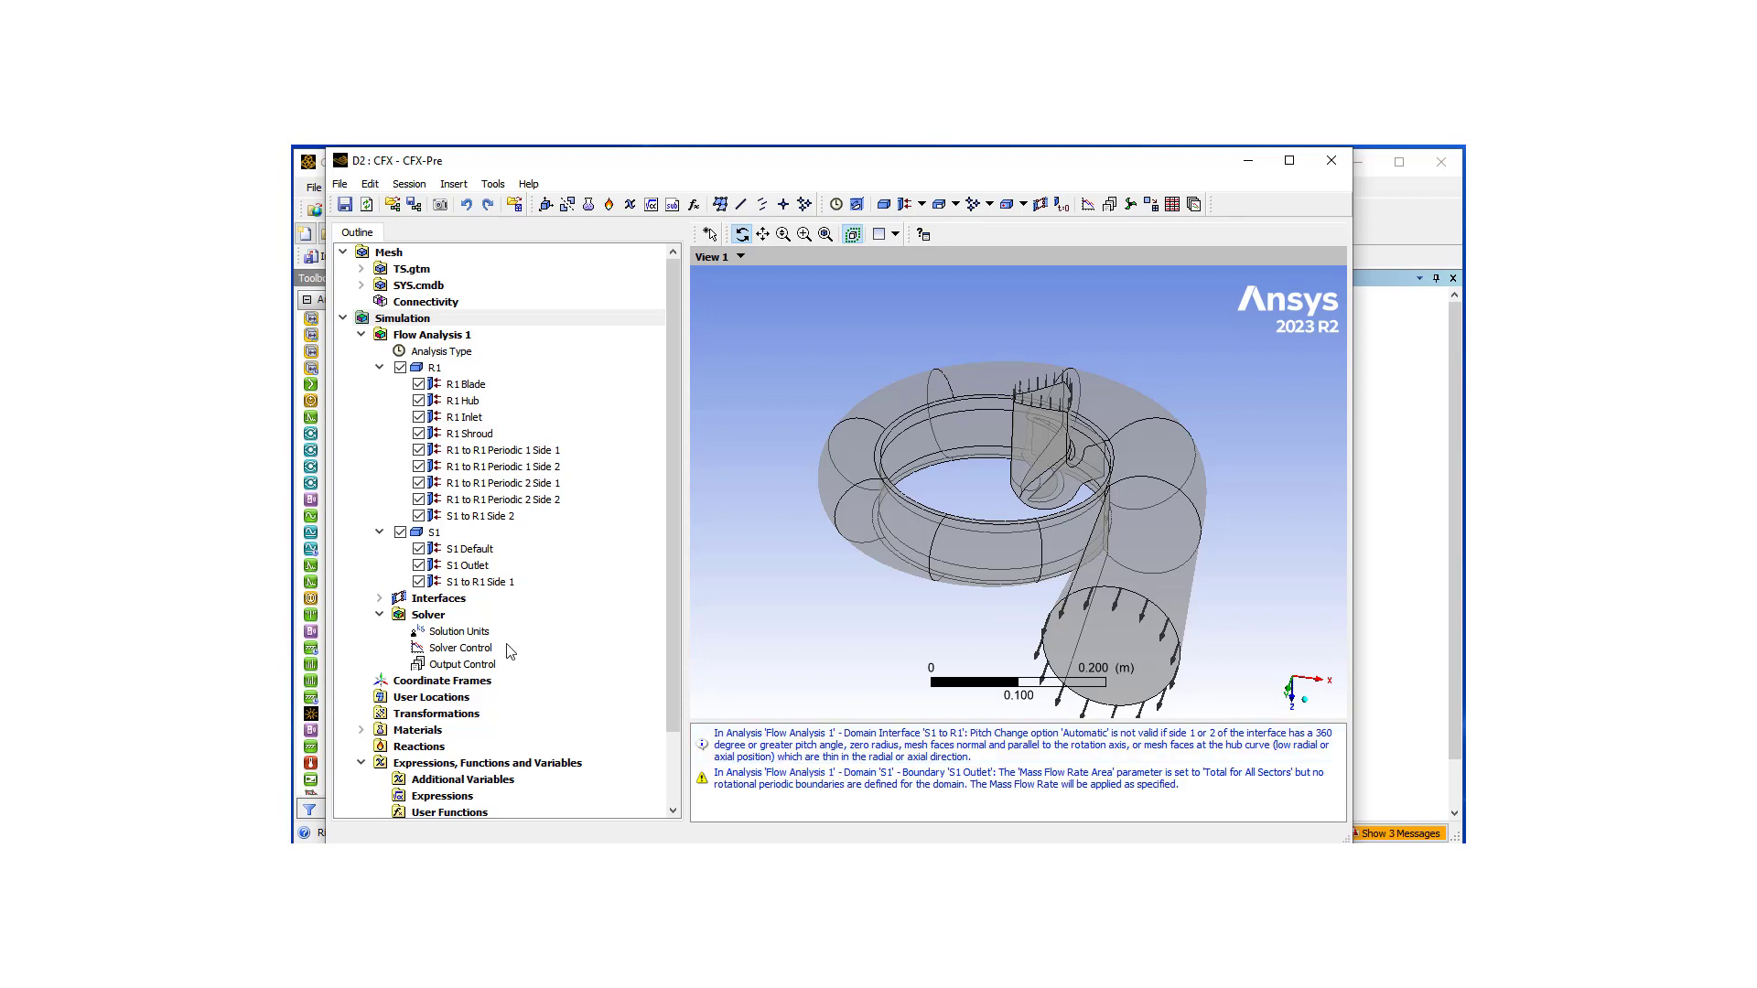
# Examine the surfaces covered by the two R1 to R1 periodic interfaces and the S1 to R1 interface
pyautogui.click(380, 599)
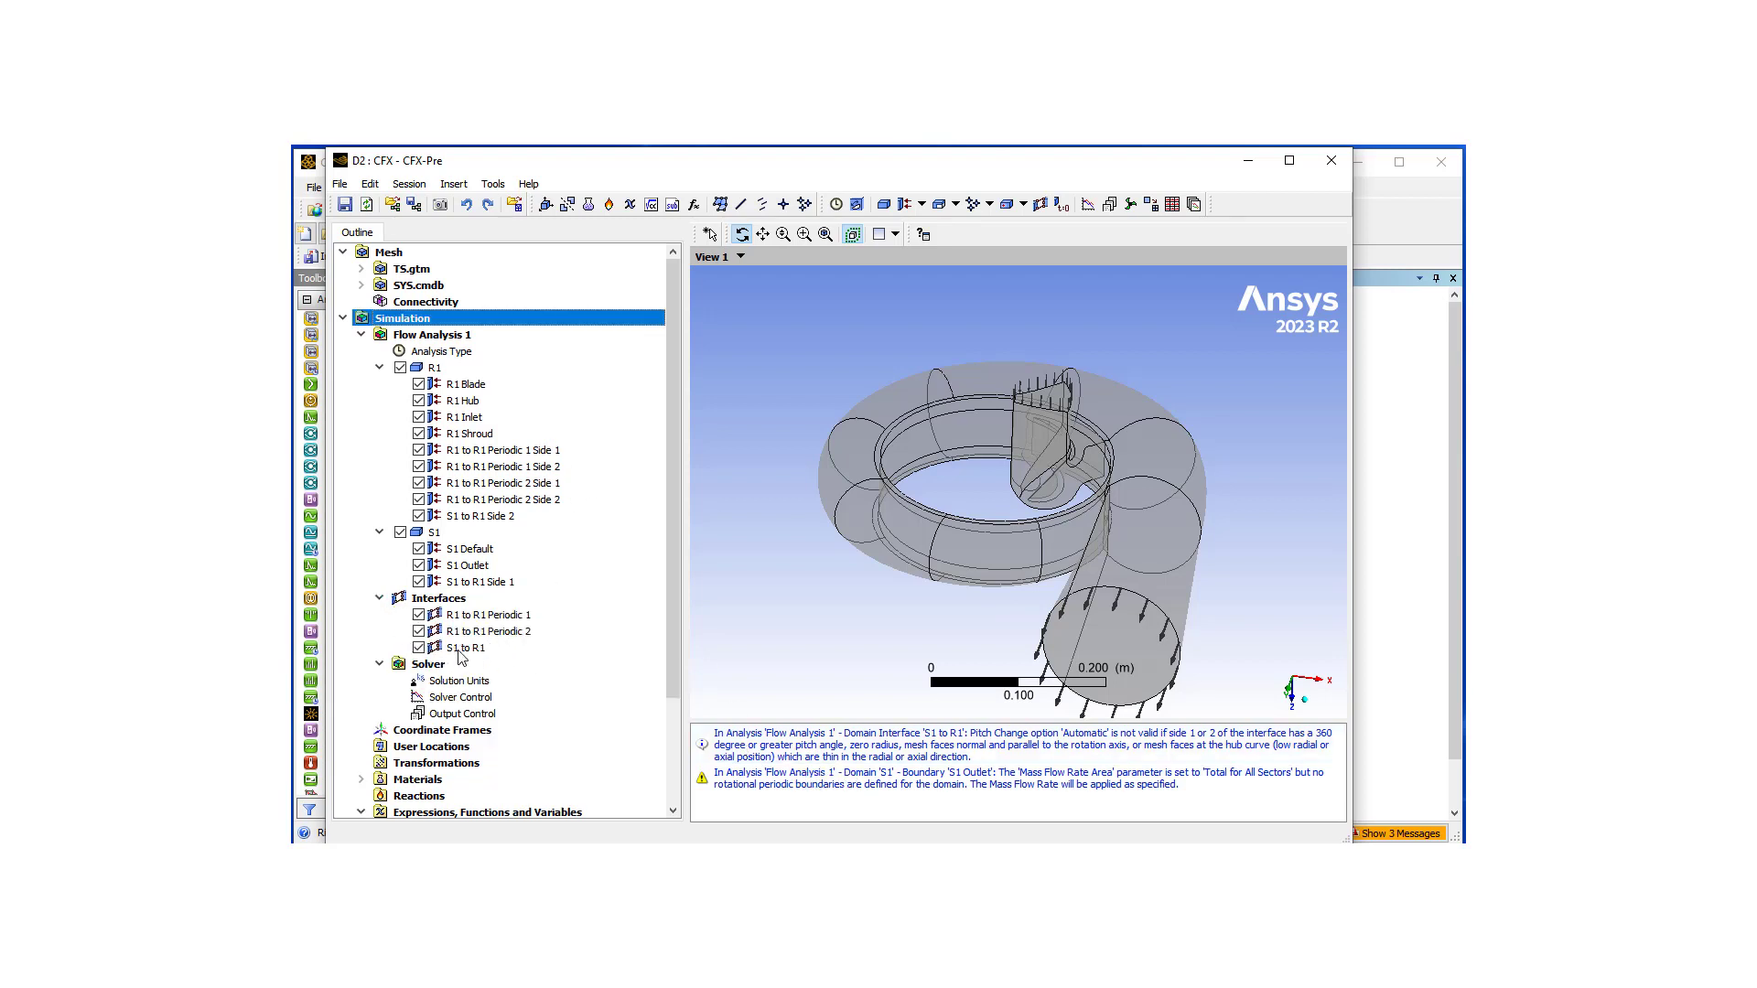
pyautogui.click(474, 618)
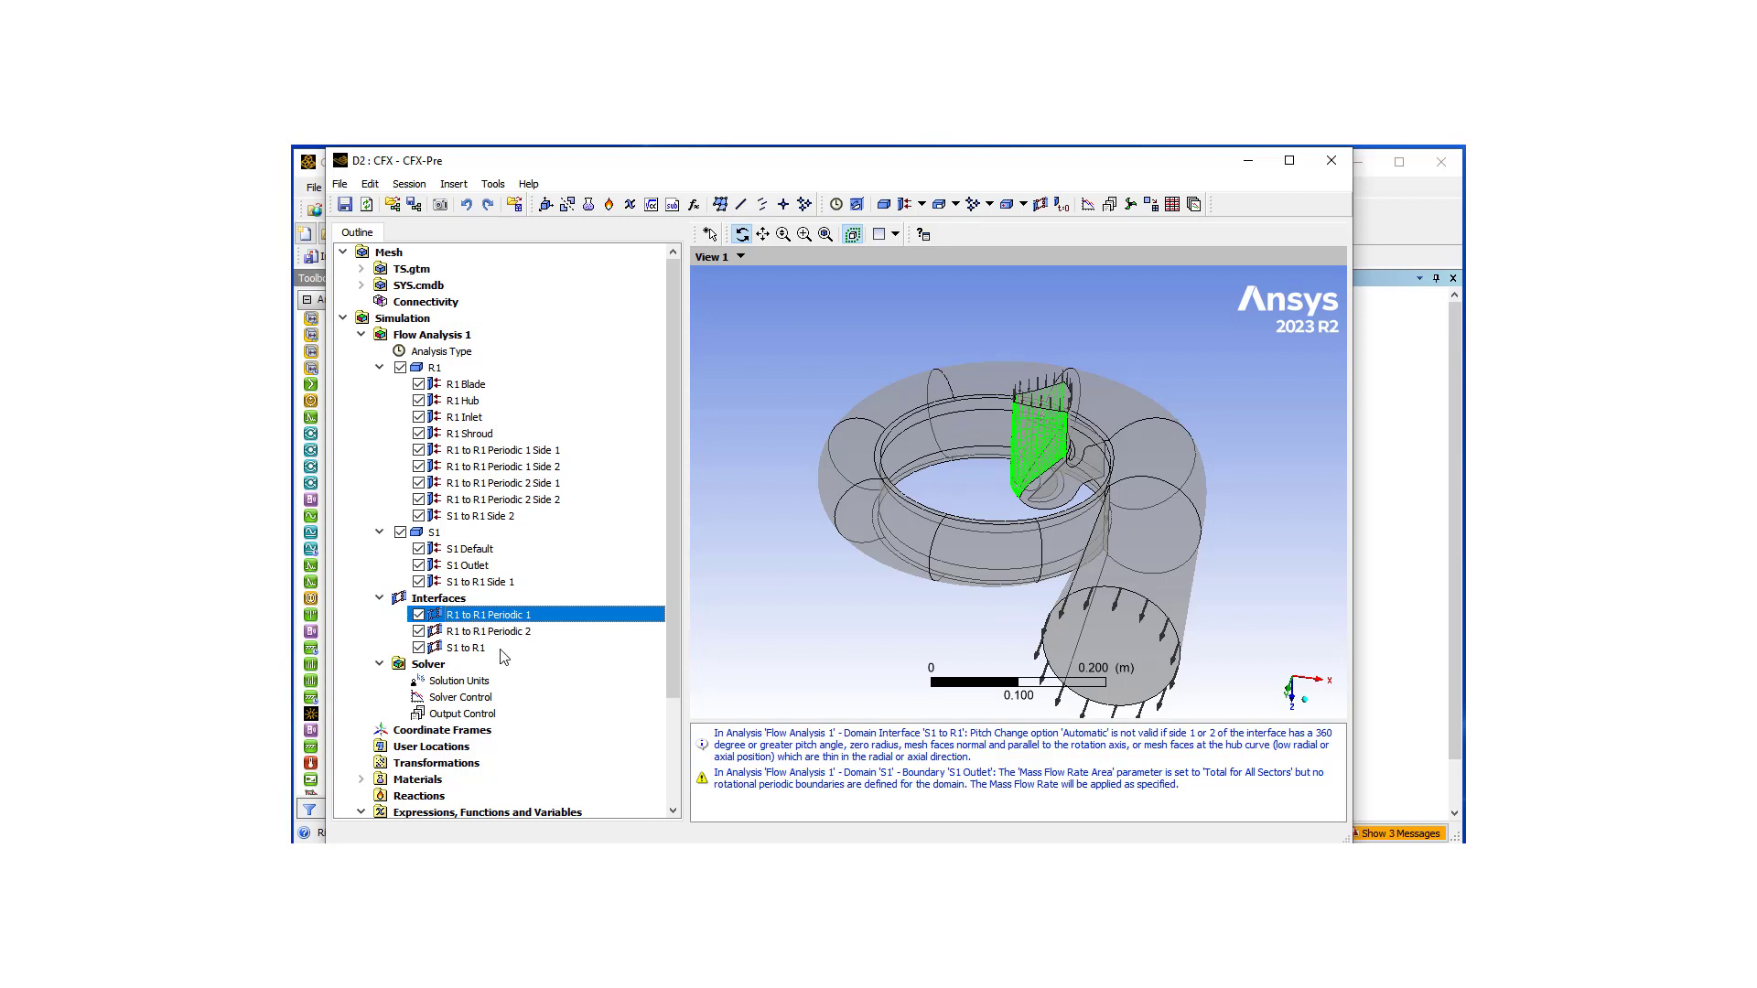
pyautogui.click(494, 633)
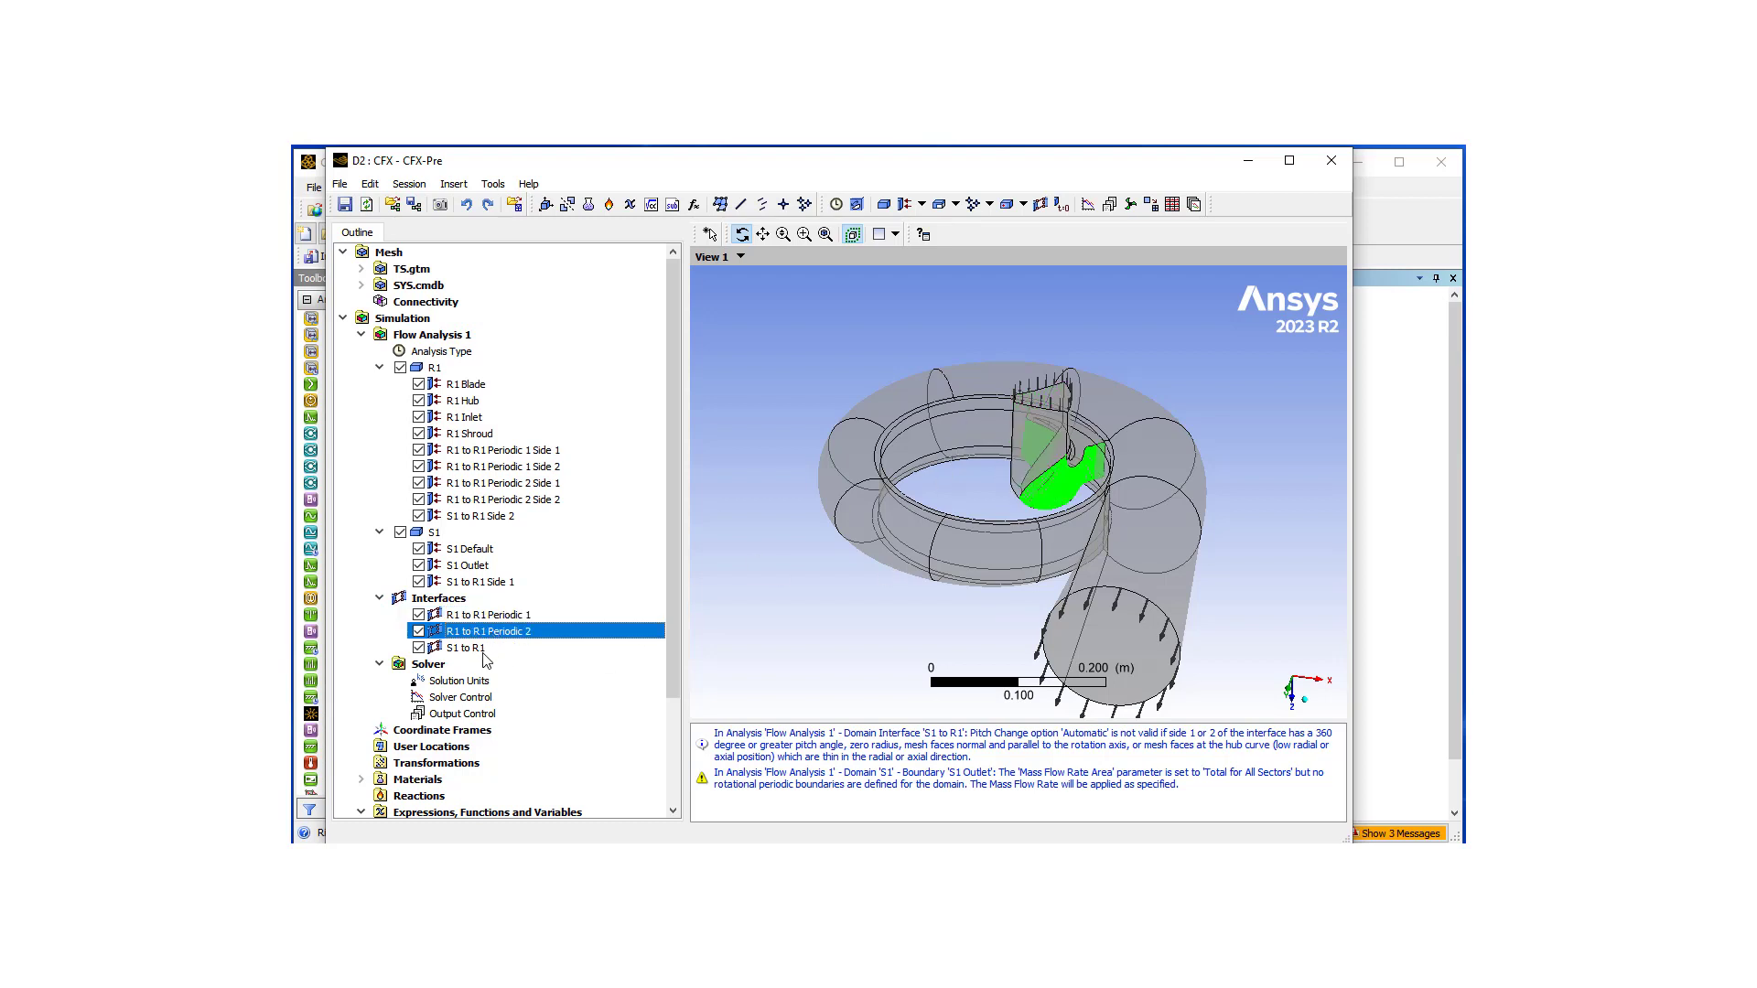
pyautogui.click(468, 648)
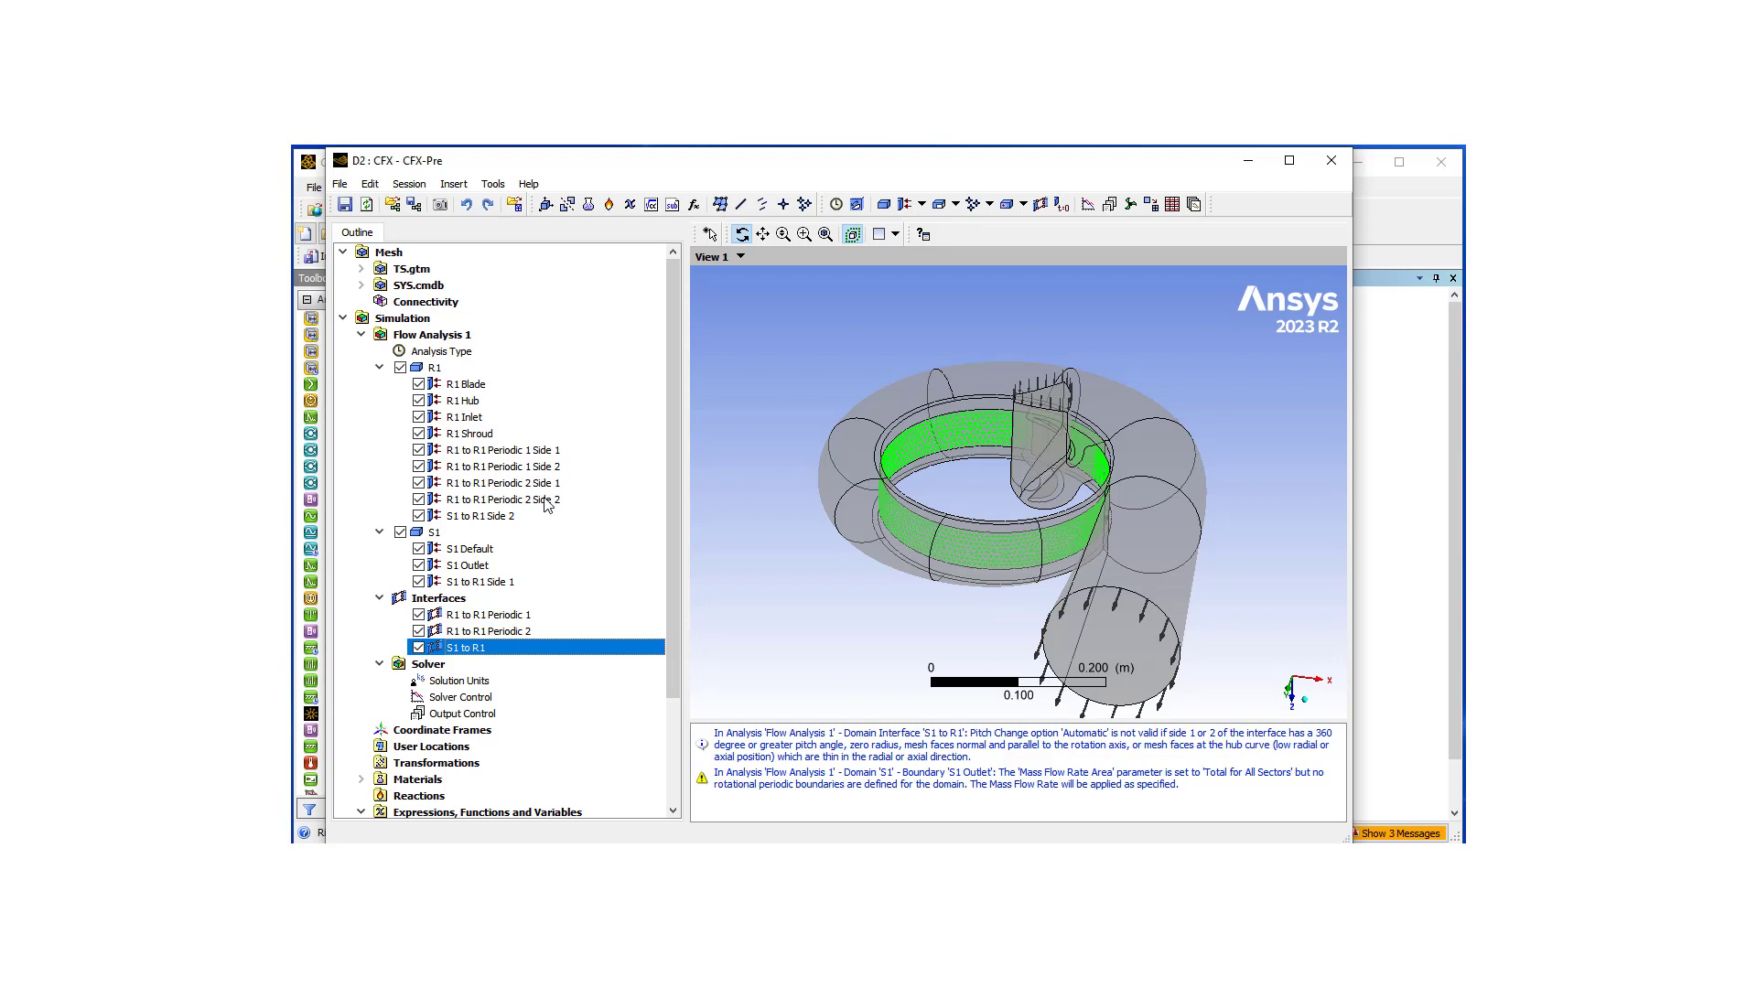
# Set the maximum iterations in Solver Control to 500 and apply the change
pyautogui.scroll(-1, 480, 645)
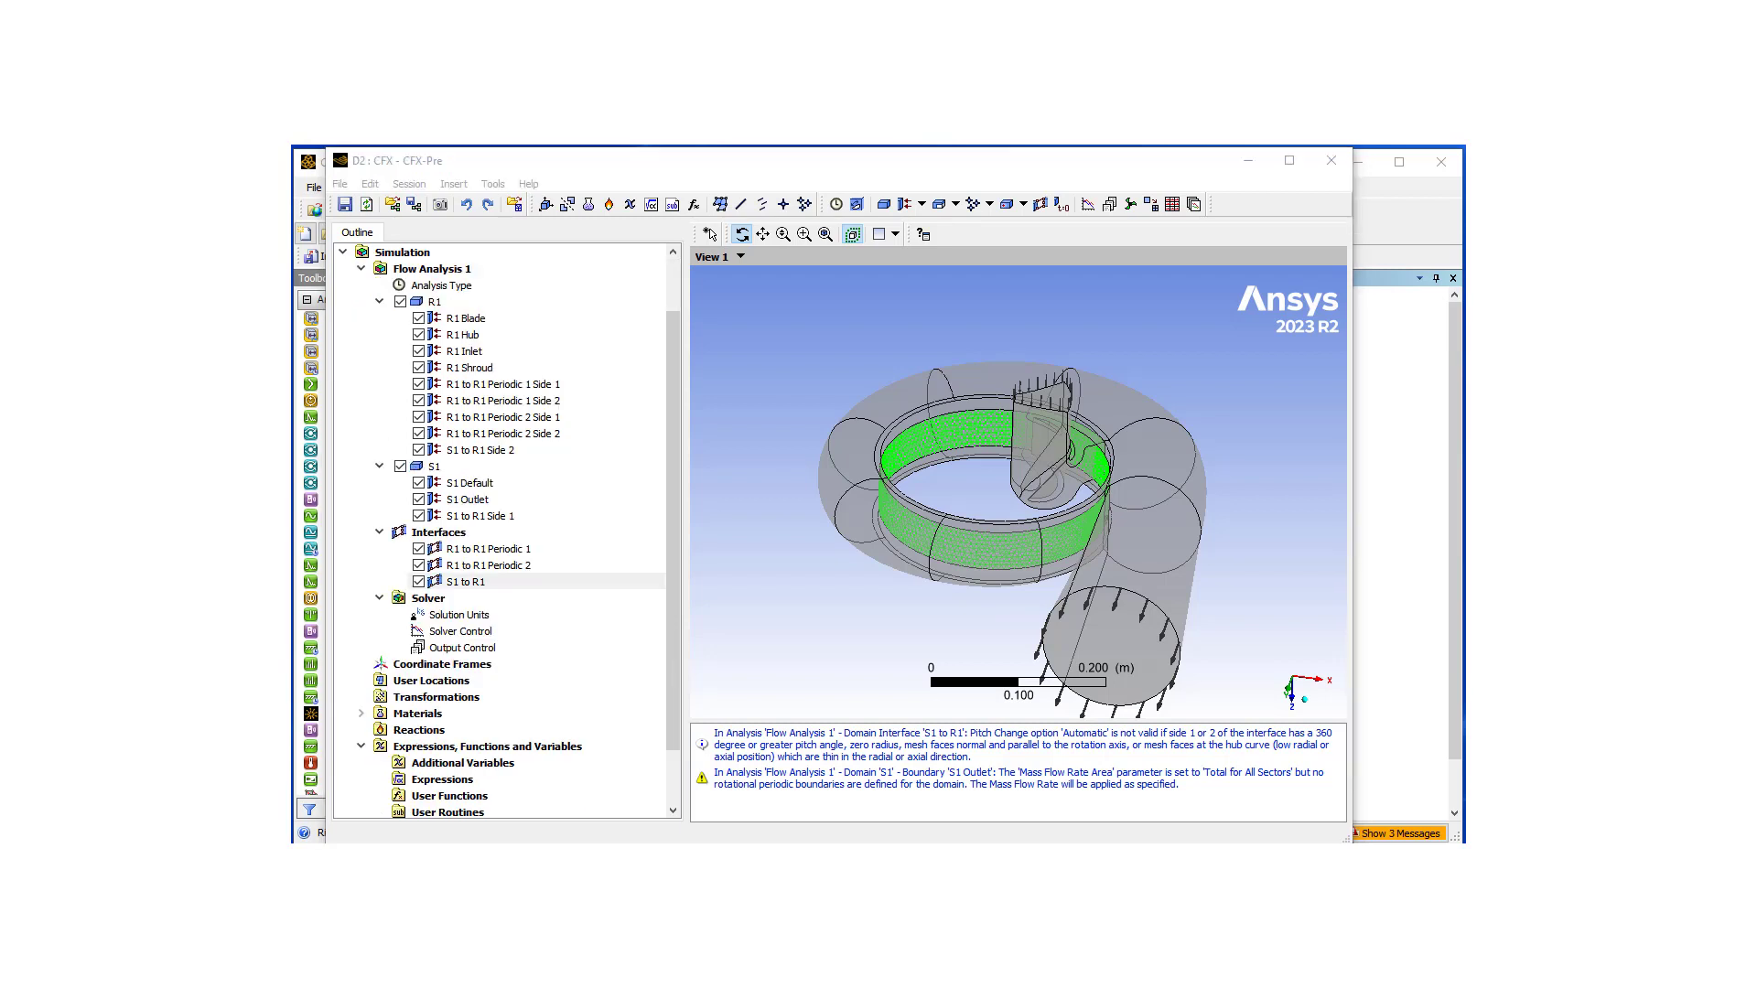
pyautogui.doubleClick(473, 635)
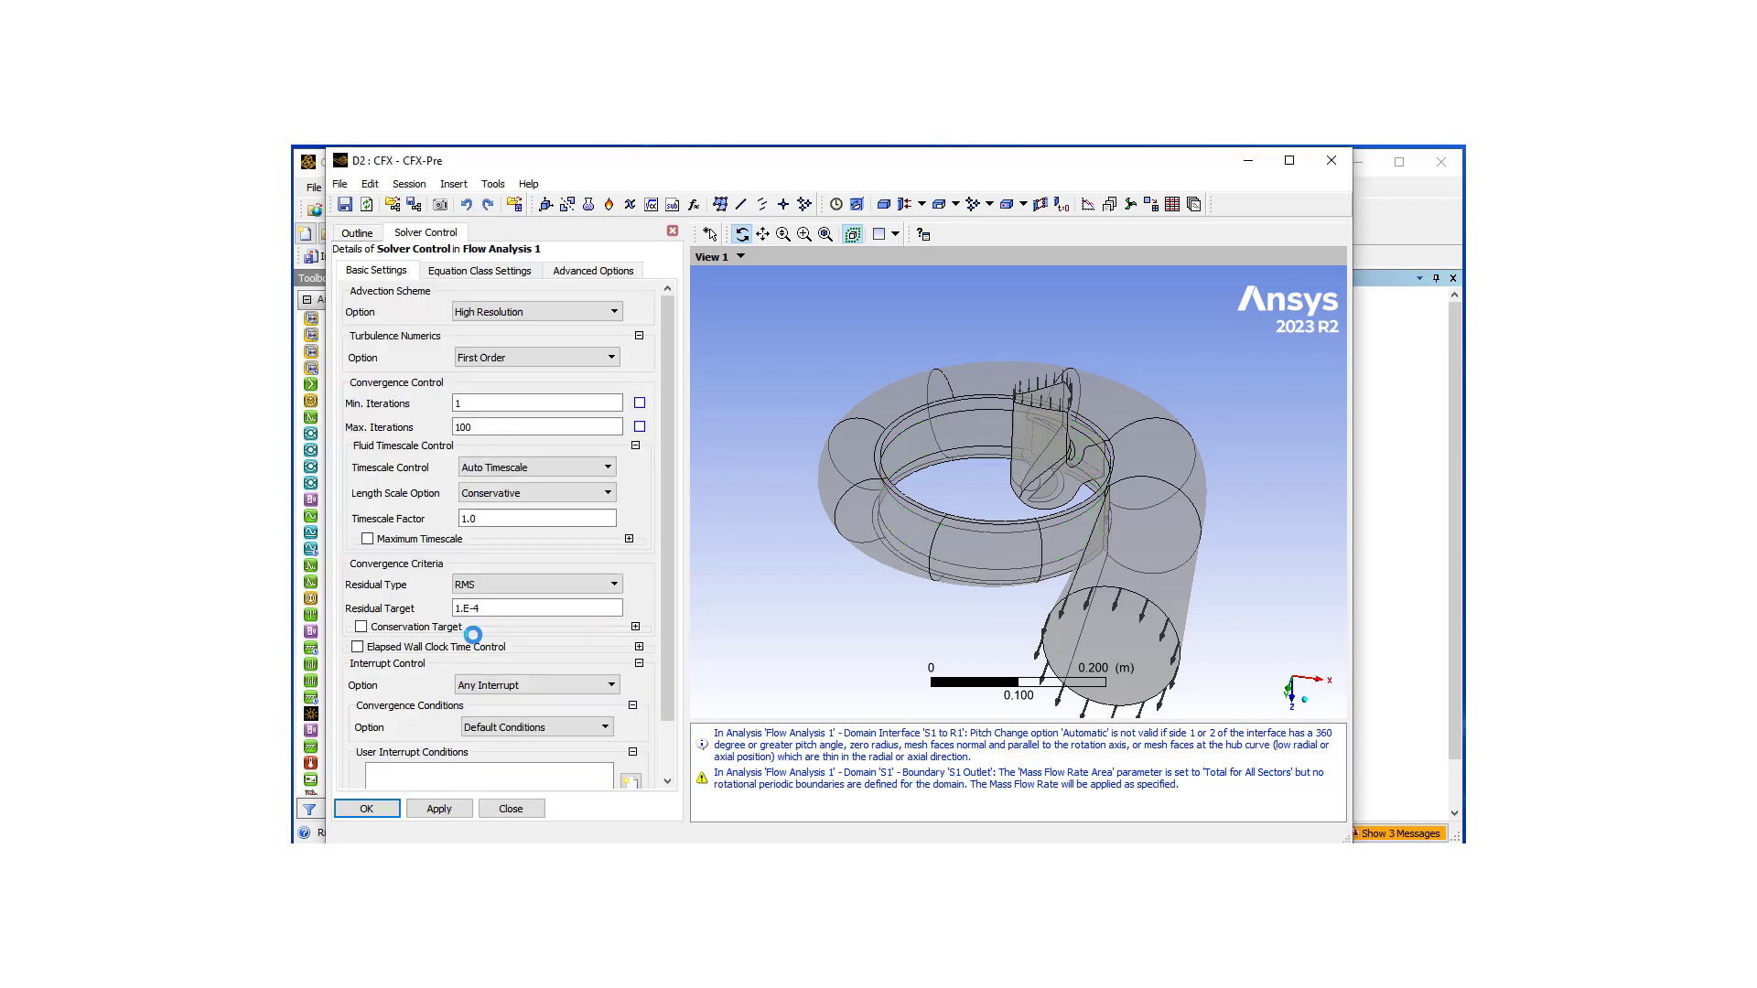
pyautogui.click(483, 427)
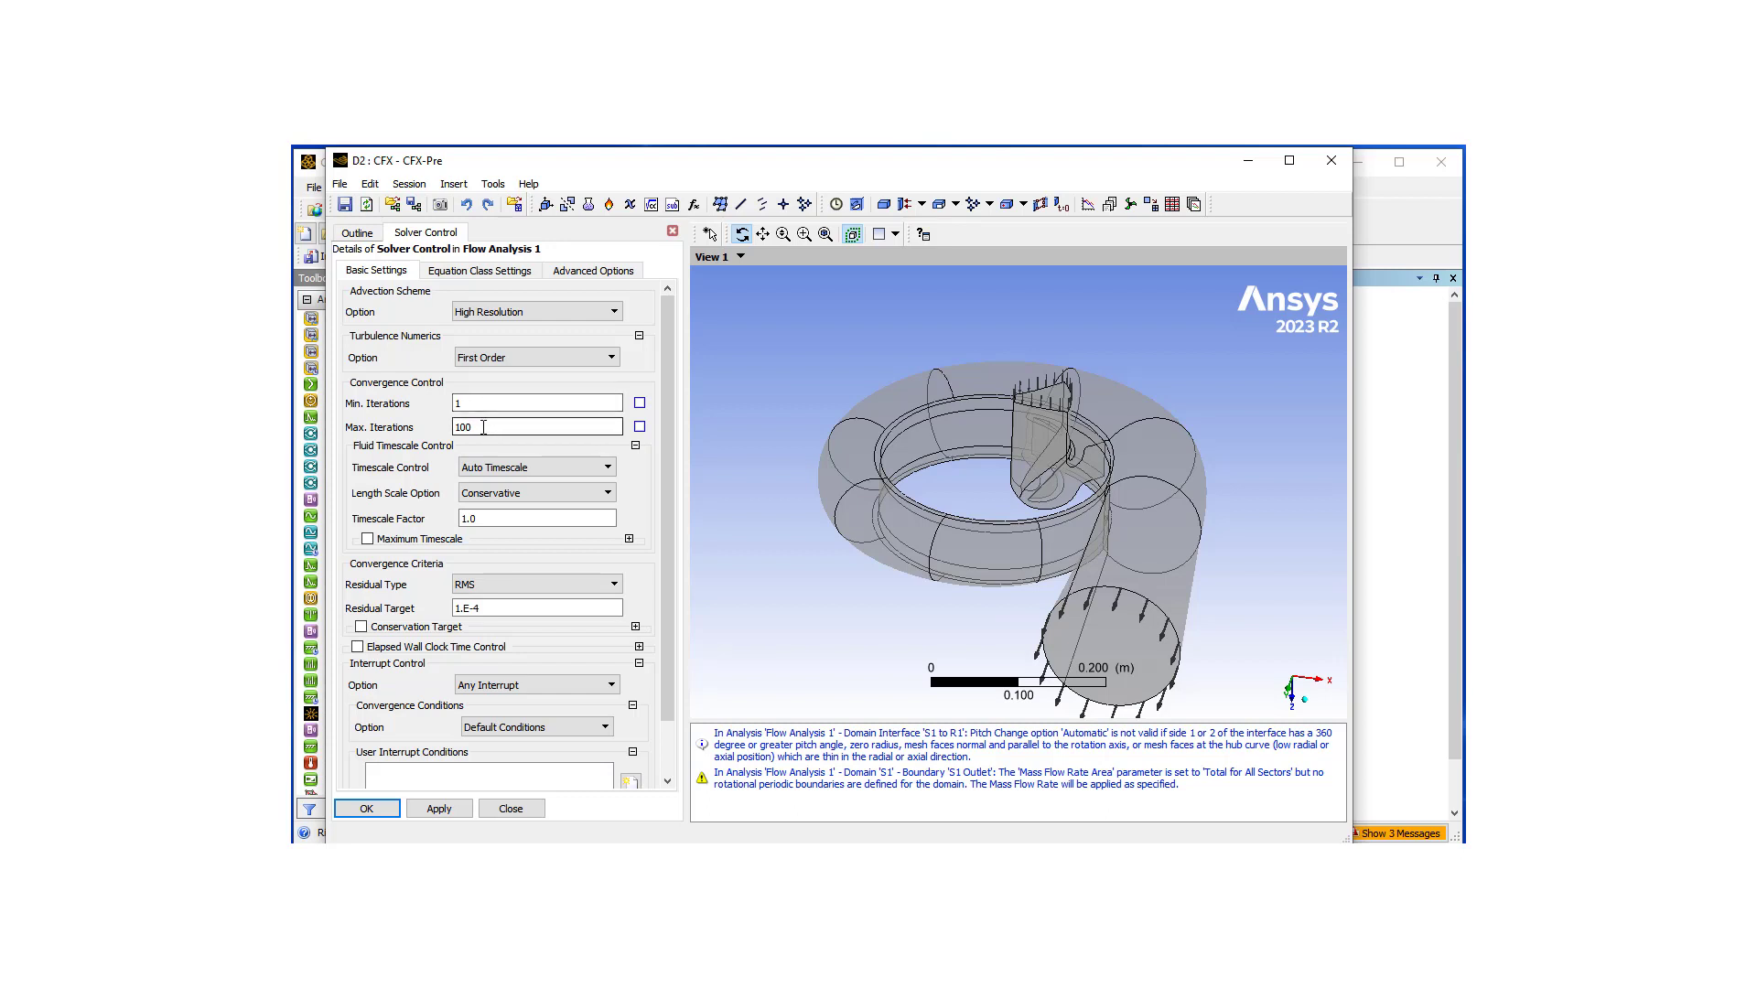
pyautogui.doubleClick(483, 427)
pyautogui.write('500')
pyautogui.click(437, 808)
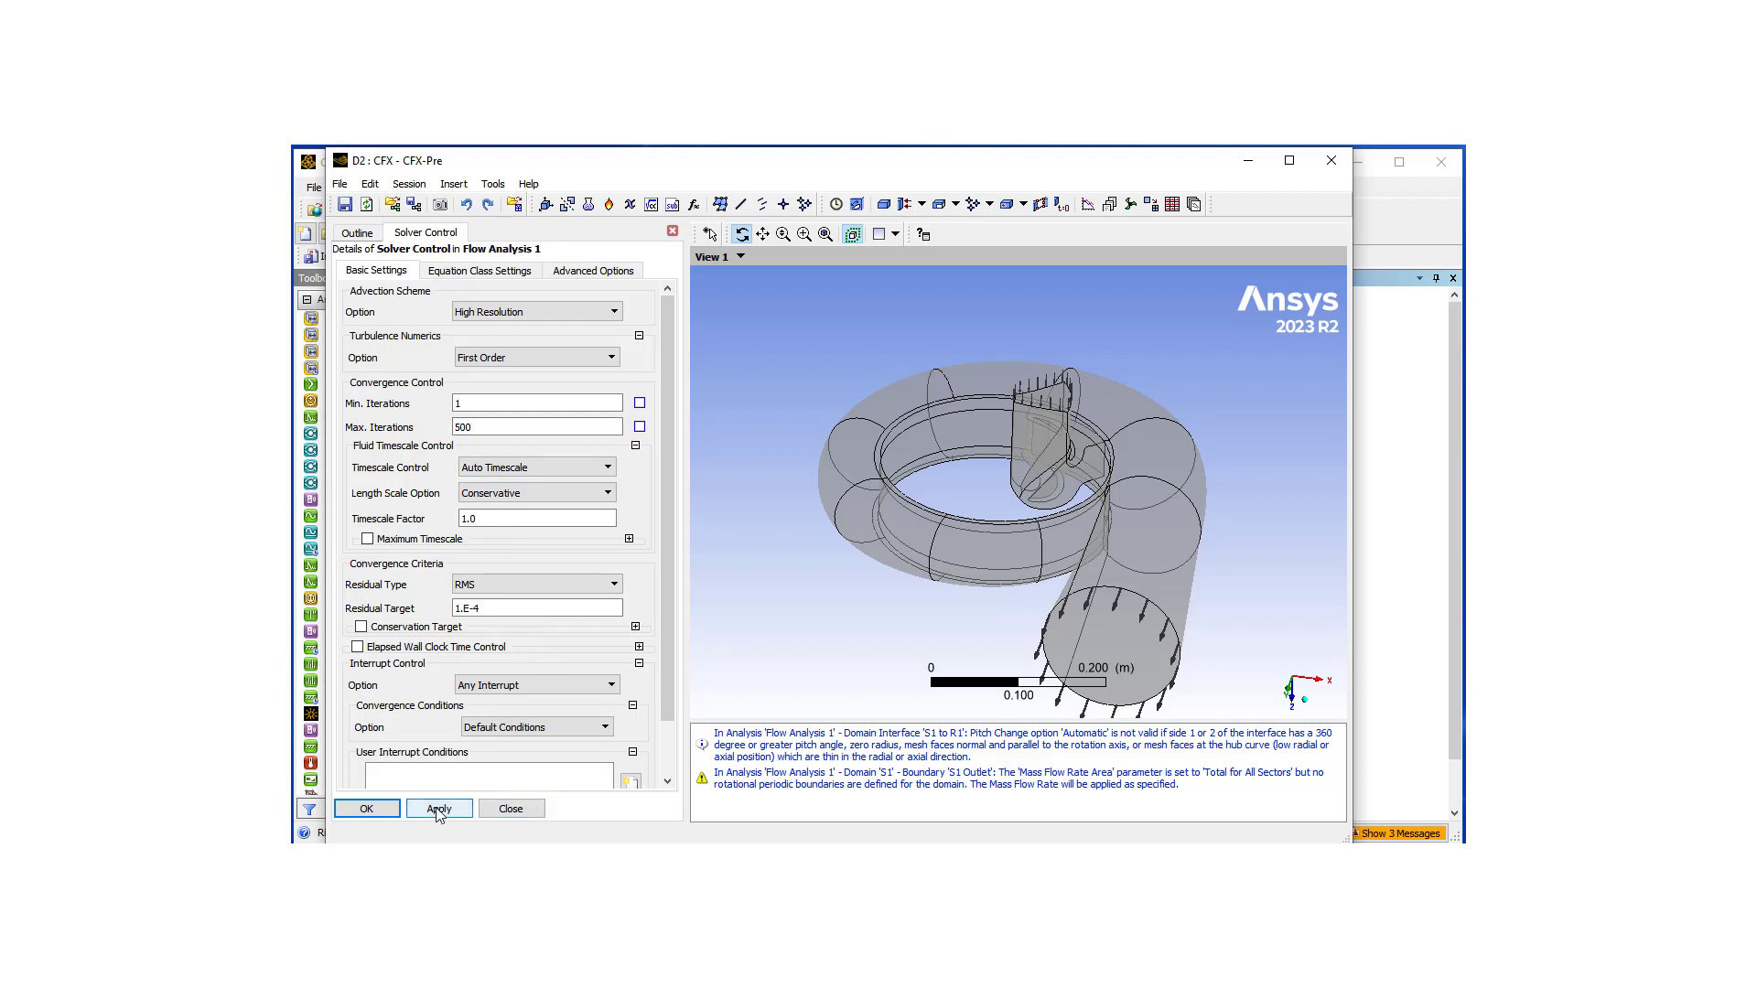
pyautogui.click(511, 809)
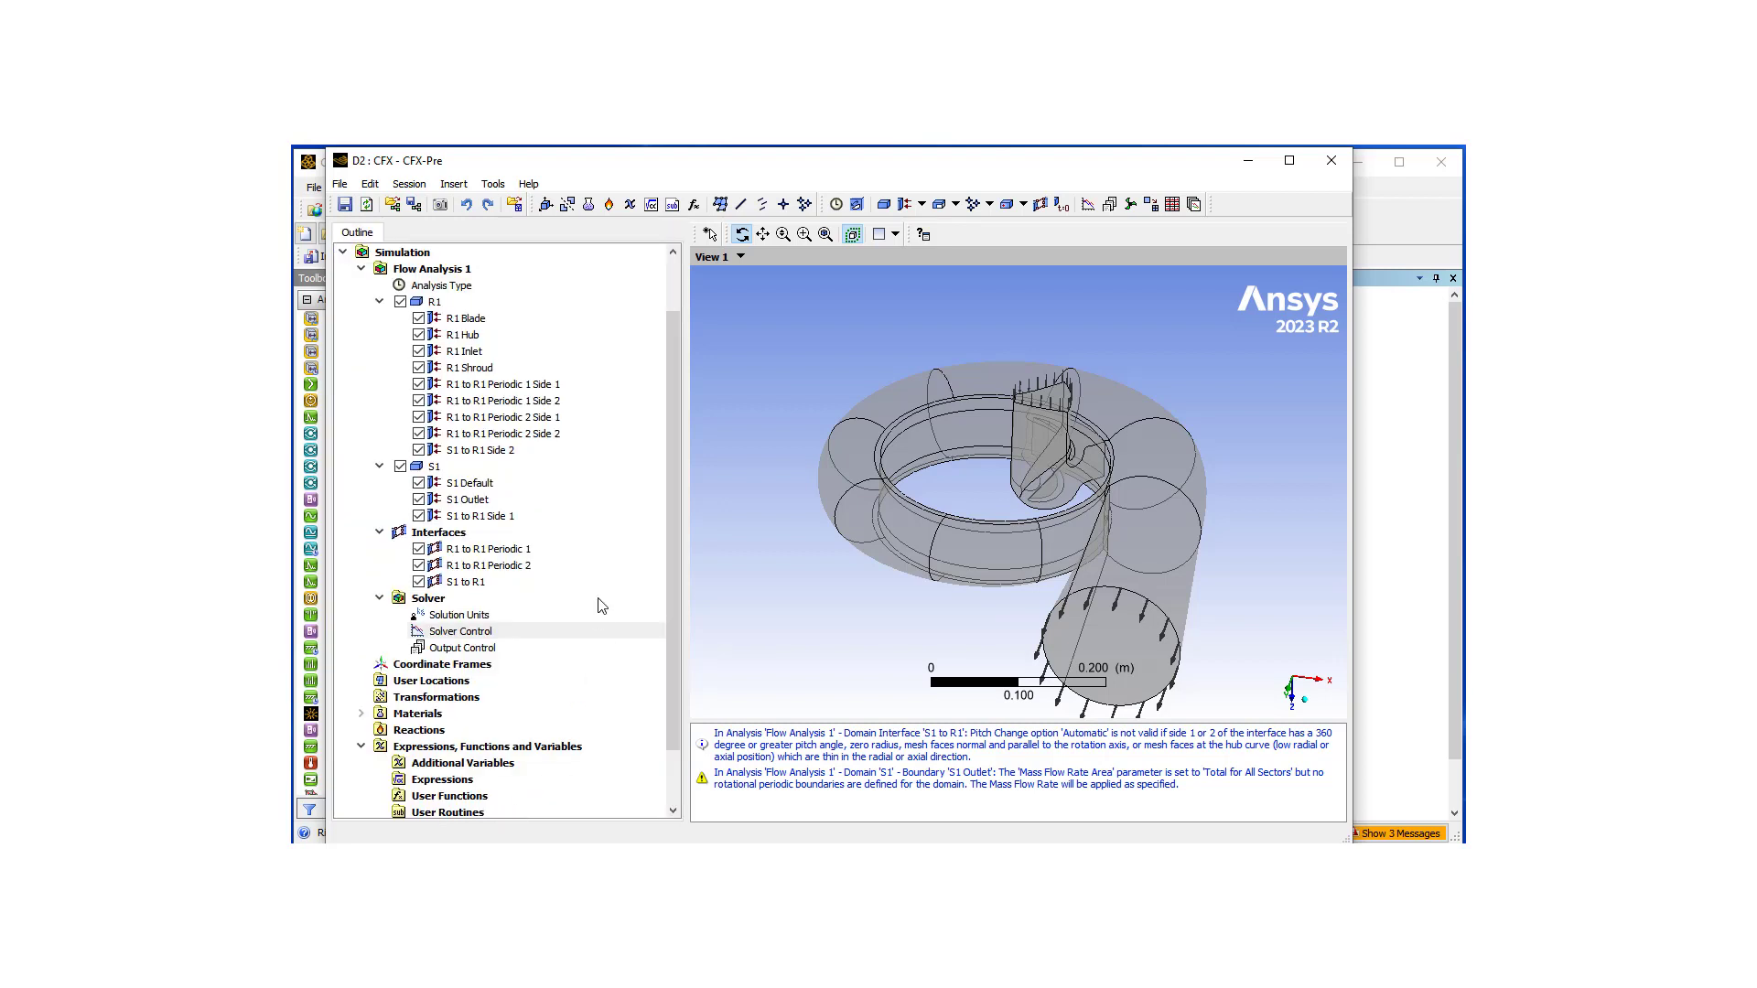
# Switch to Workbench and open the Solution cell of the CFX system in CFX-Solver Manager
pyautogui.scroll(-2, 599, 632)
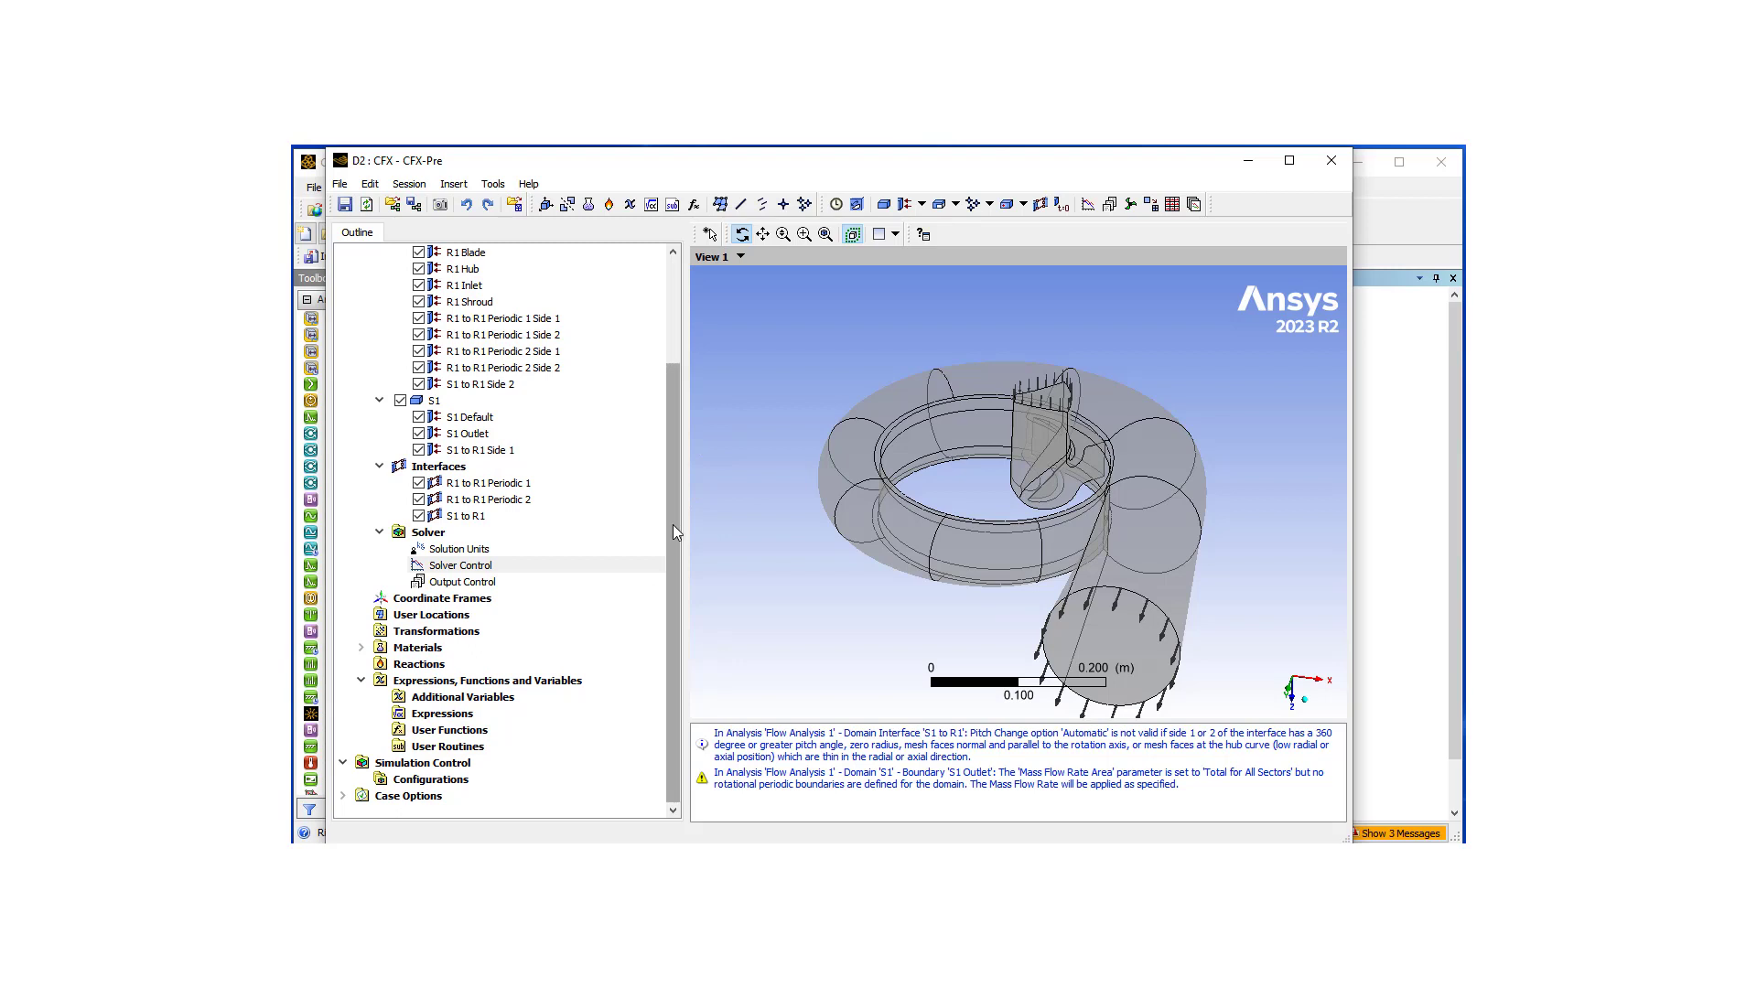
pyautogui.moveTo(672, 530); pyautogui.dragTo(659, 398)
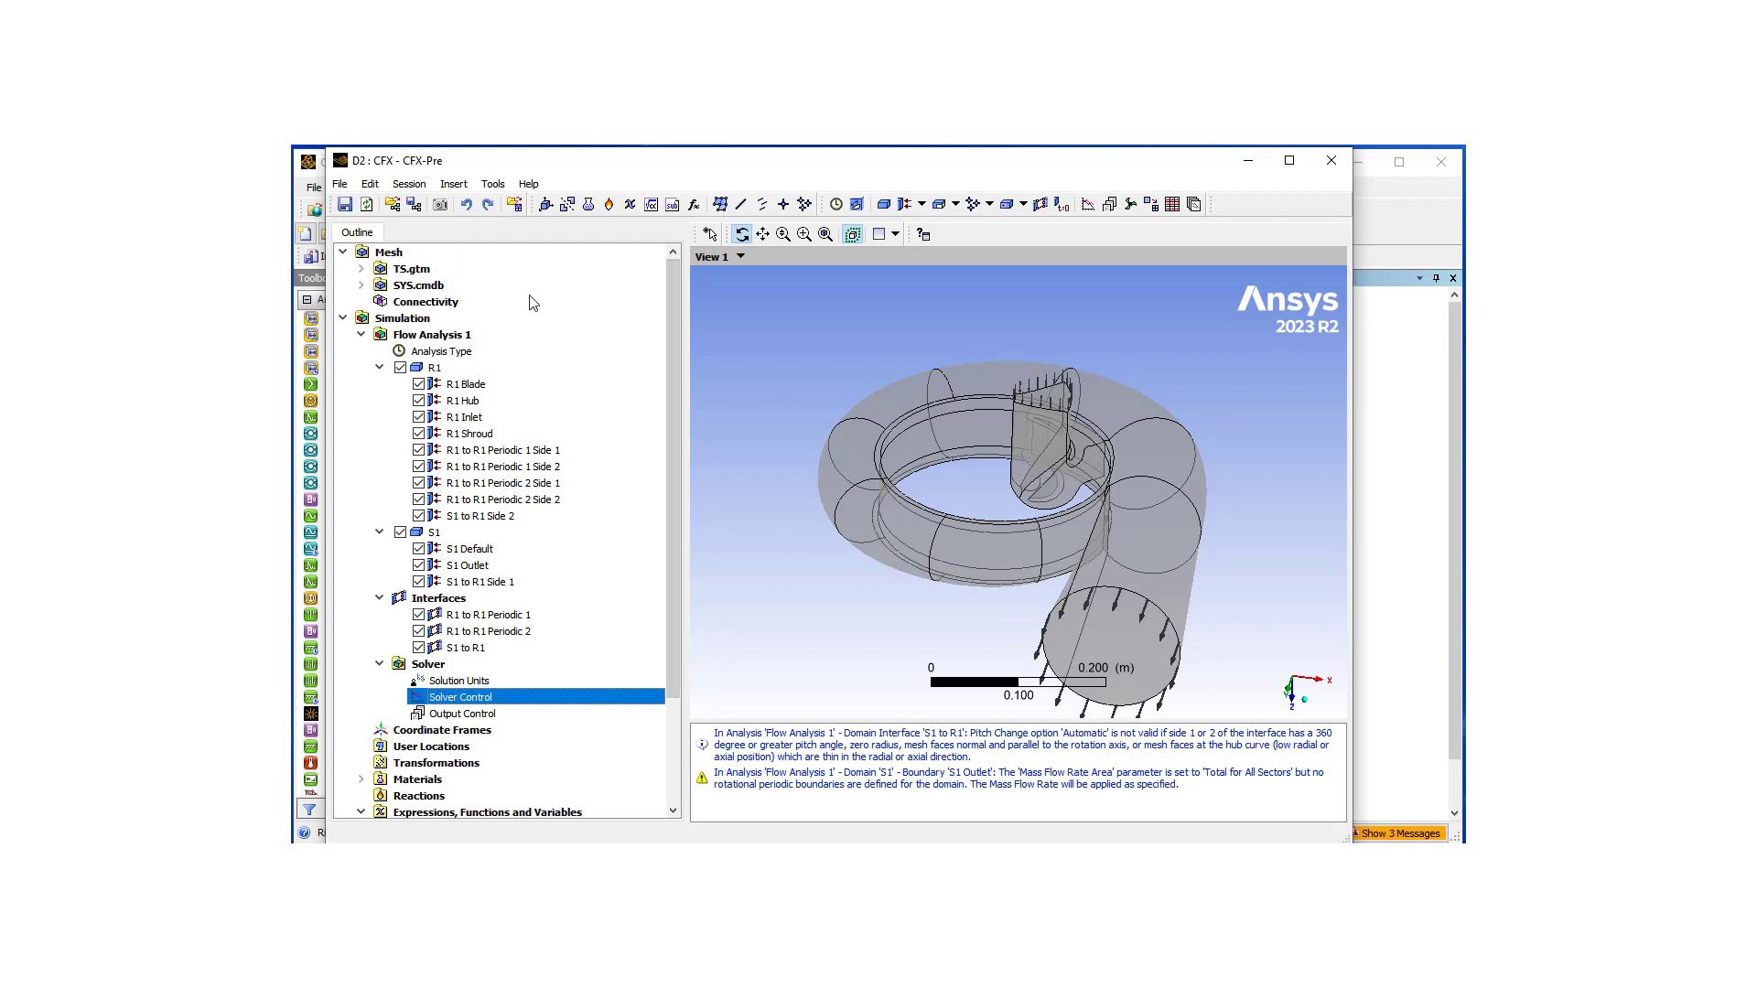
pyautogui.click(1248, 162)
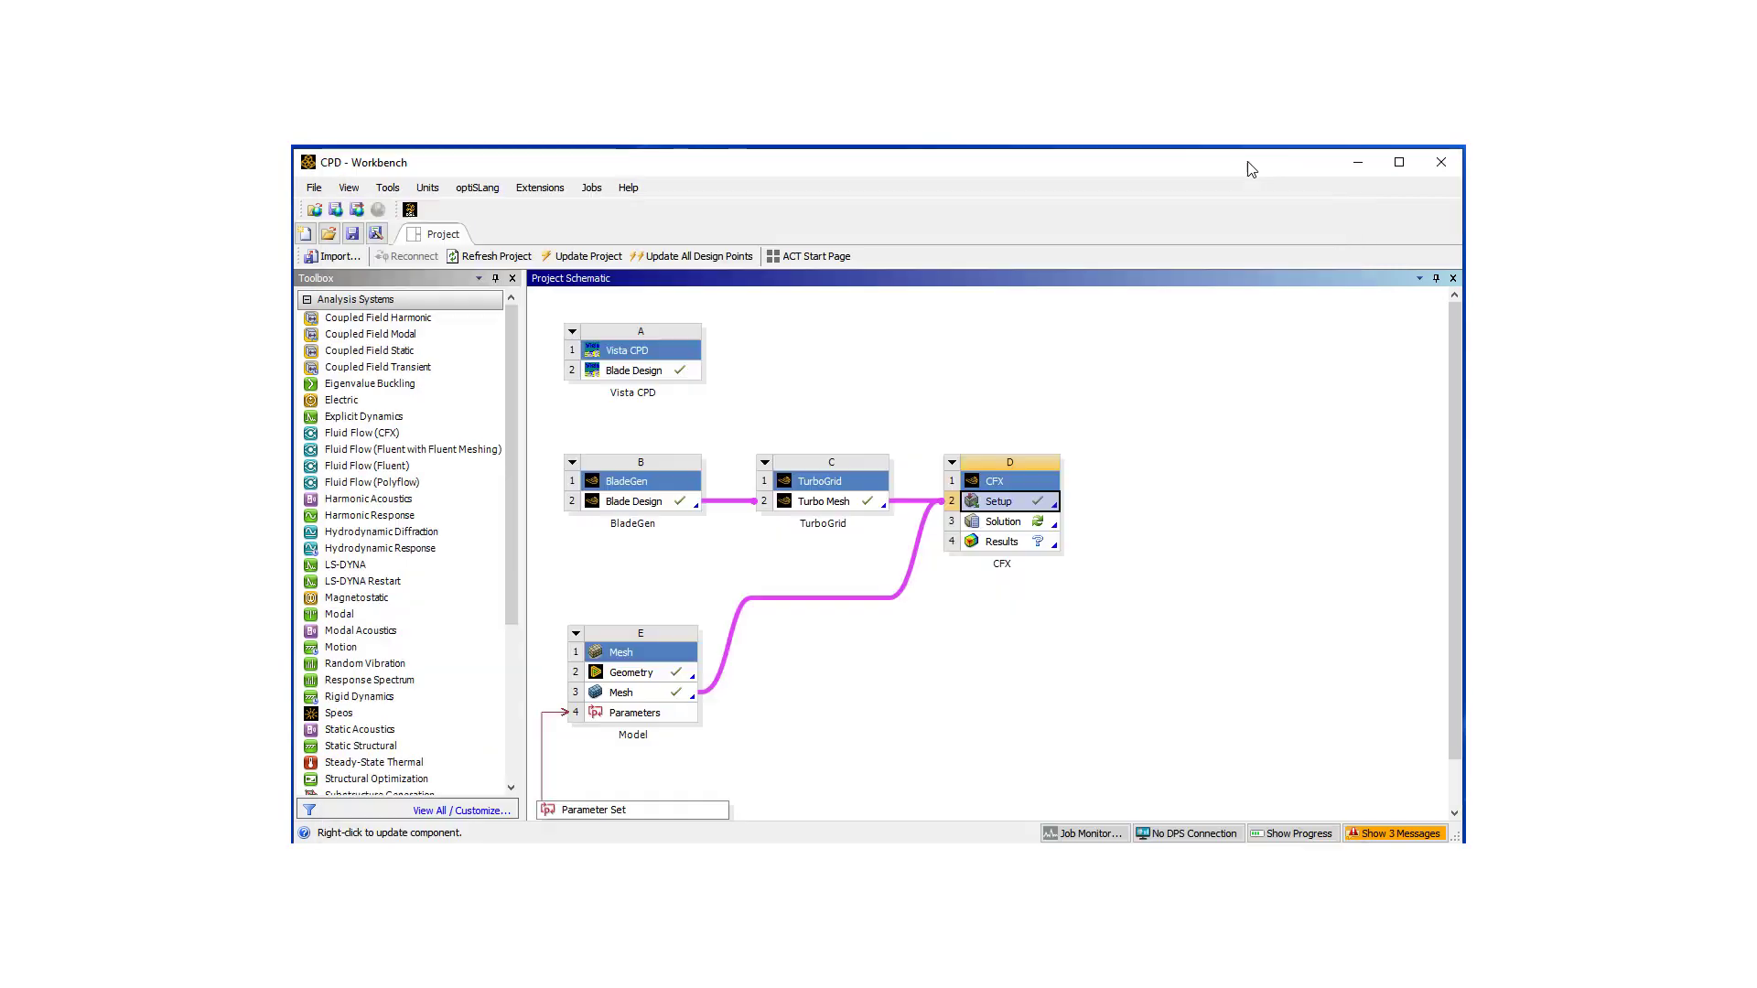
pyautogui.doubleClick(1004, 522)
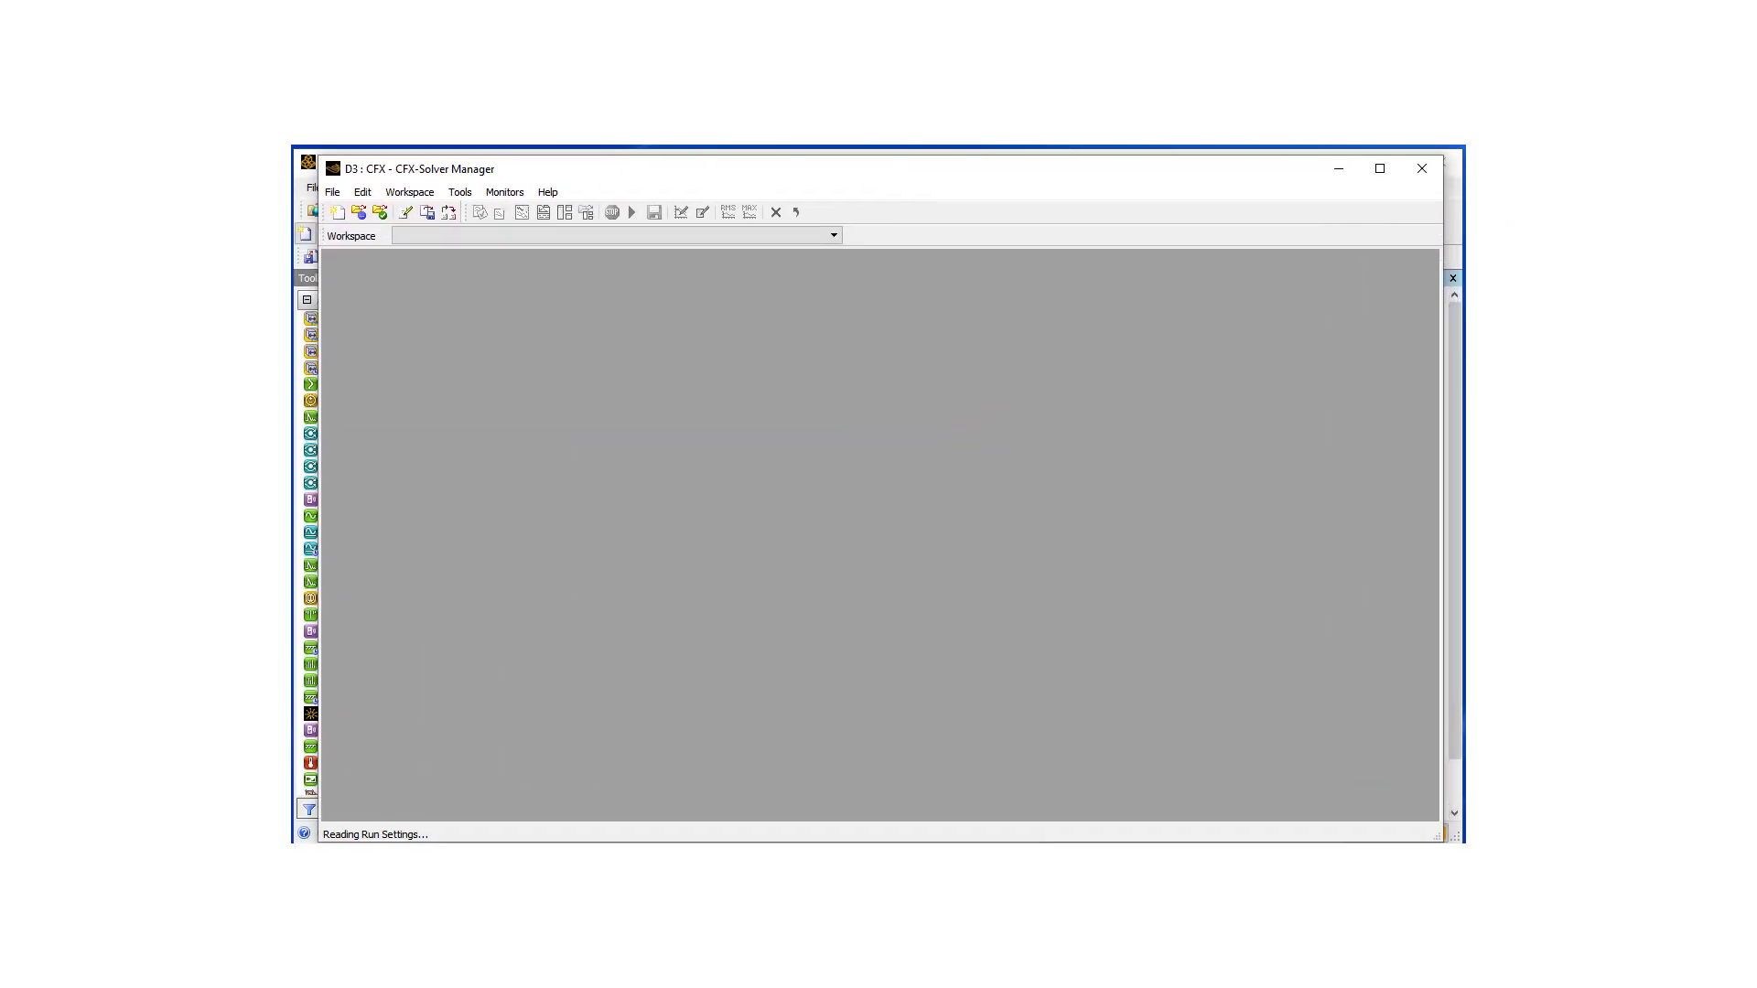
# Define the run with Double Precision and Intel MPI Local Parallel mode using 4 partitions
pyautogui.moveTo(718, 329); pyautogui.dragTo(812, 229)
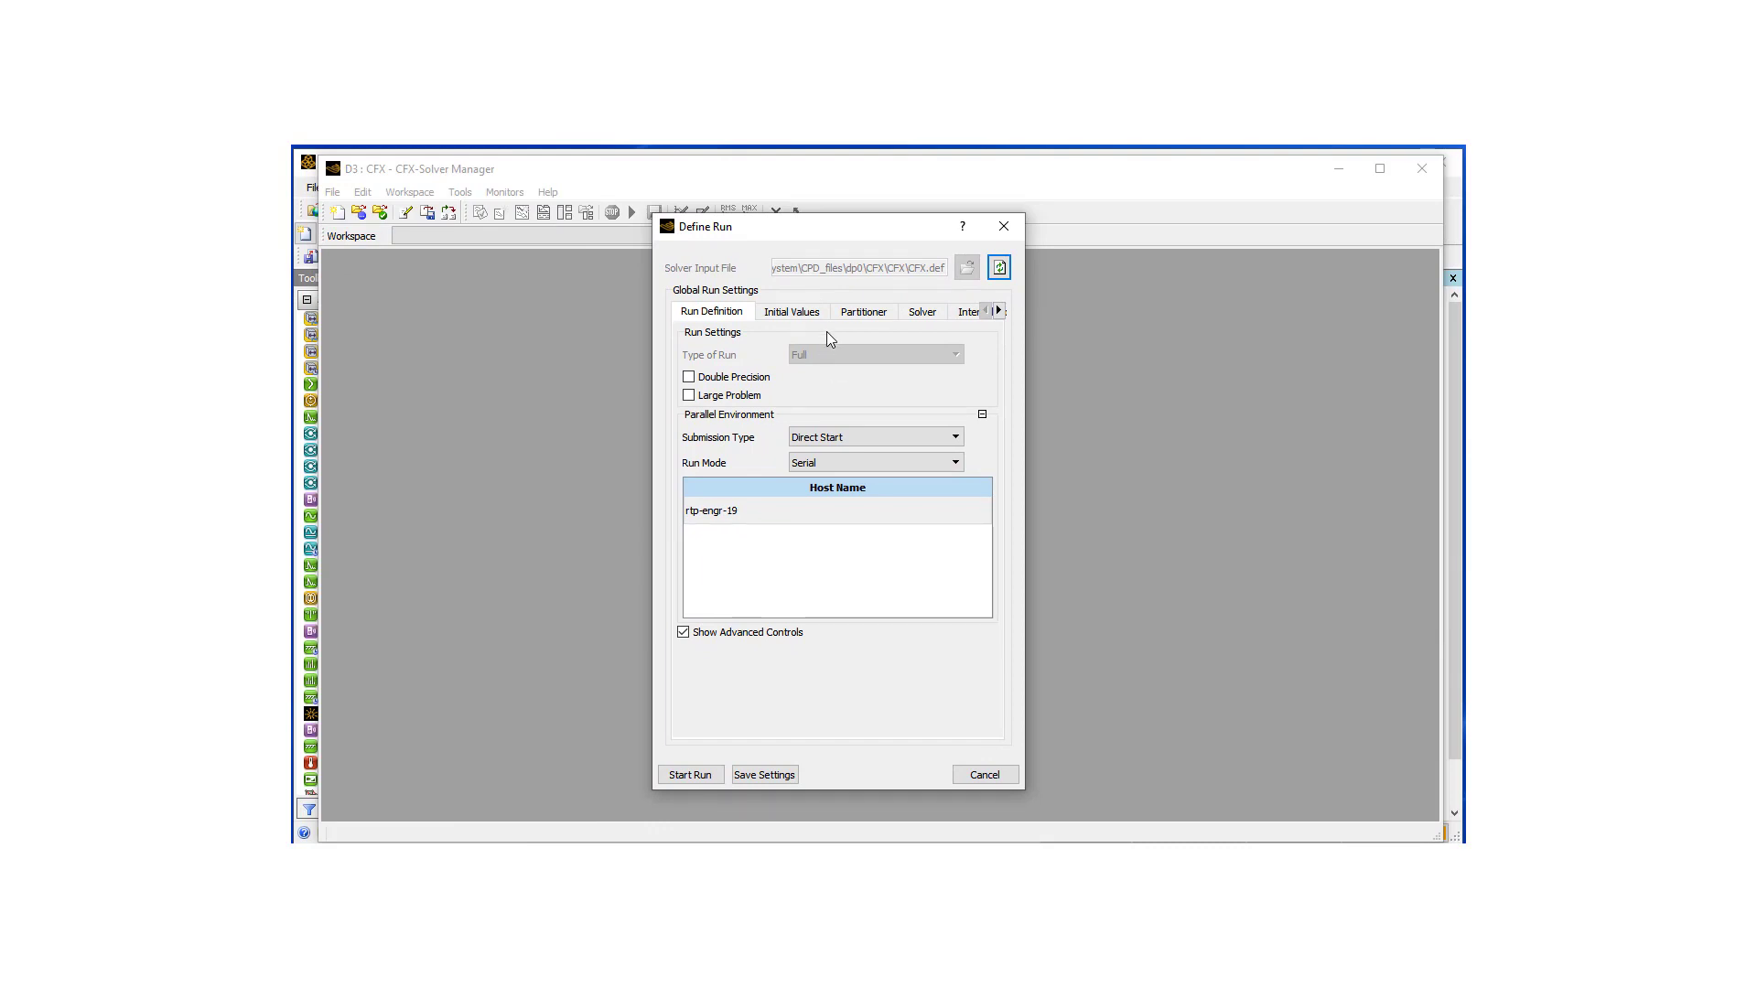
pyautogui.click(688, 378)
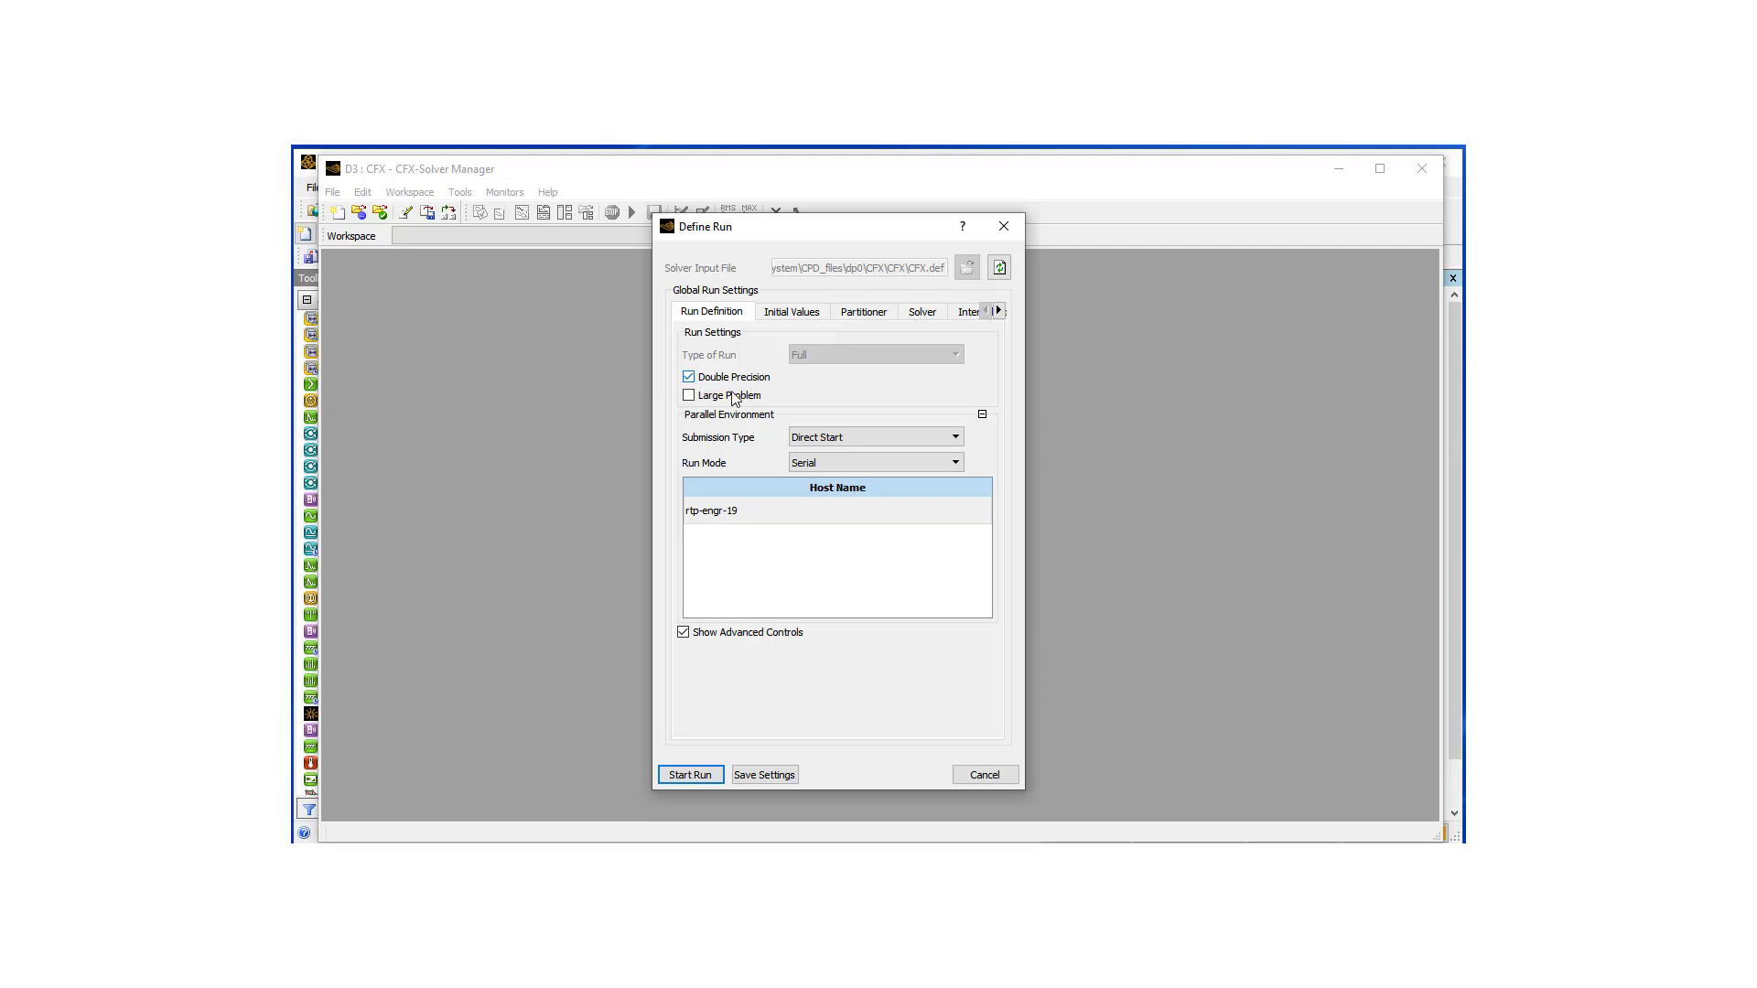
pyautogui.click(948, 465)
pyautogui.click(938, 494)
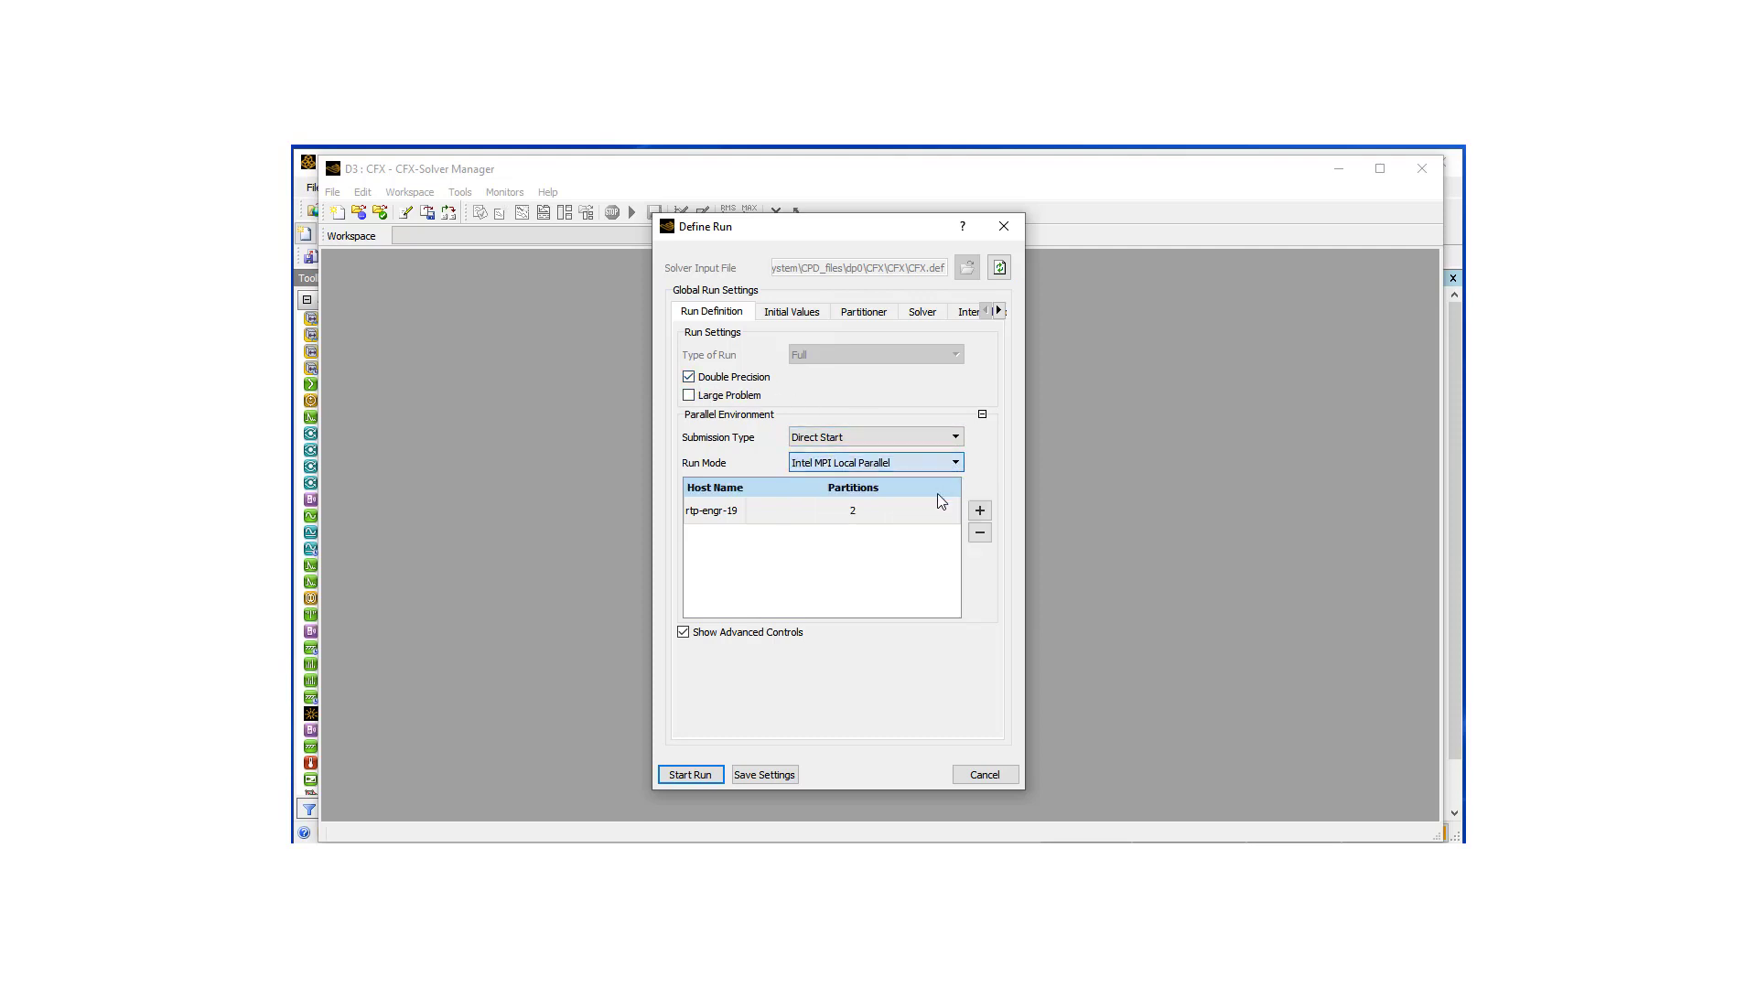
pyautogui.click(980, 511)
pyautogui.click(980, 511)
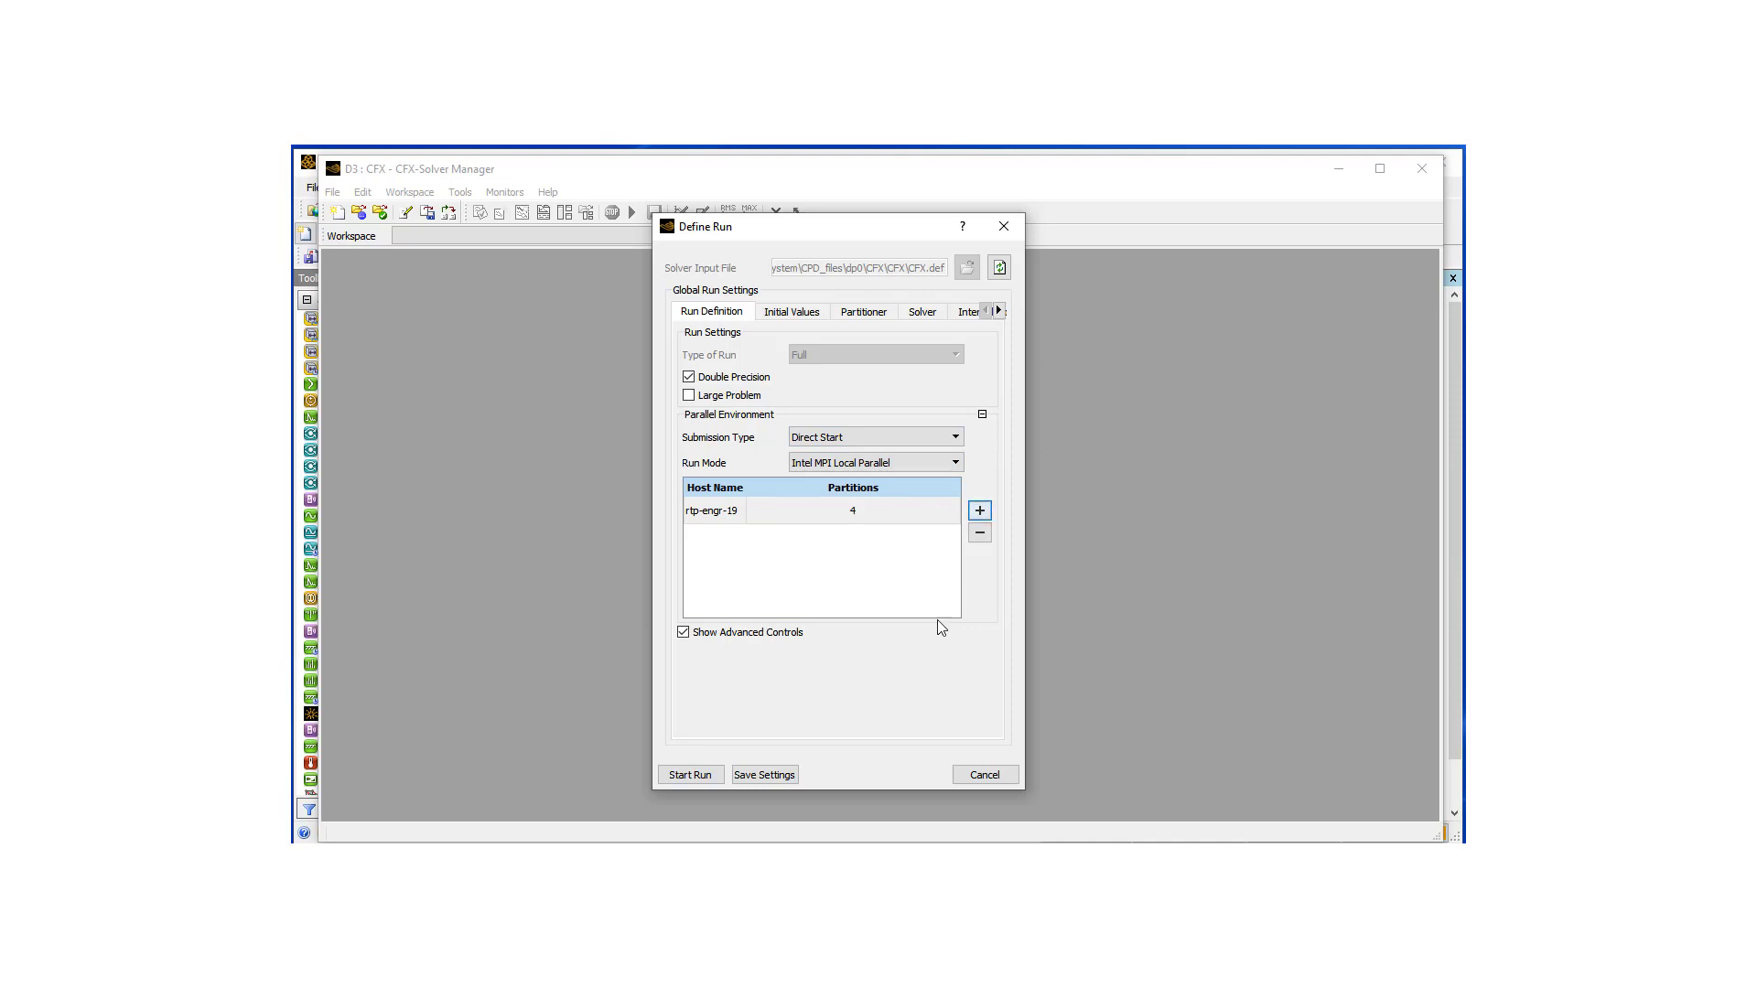
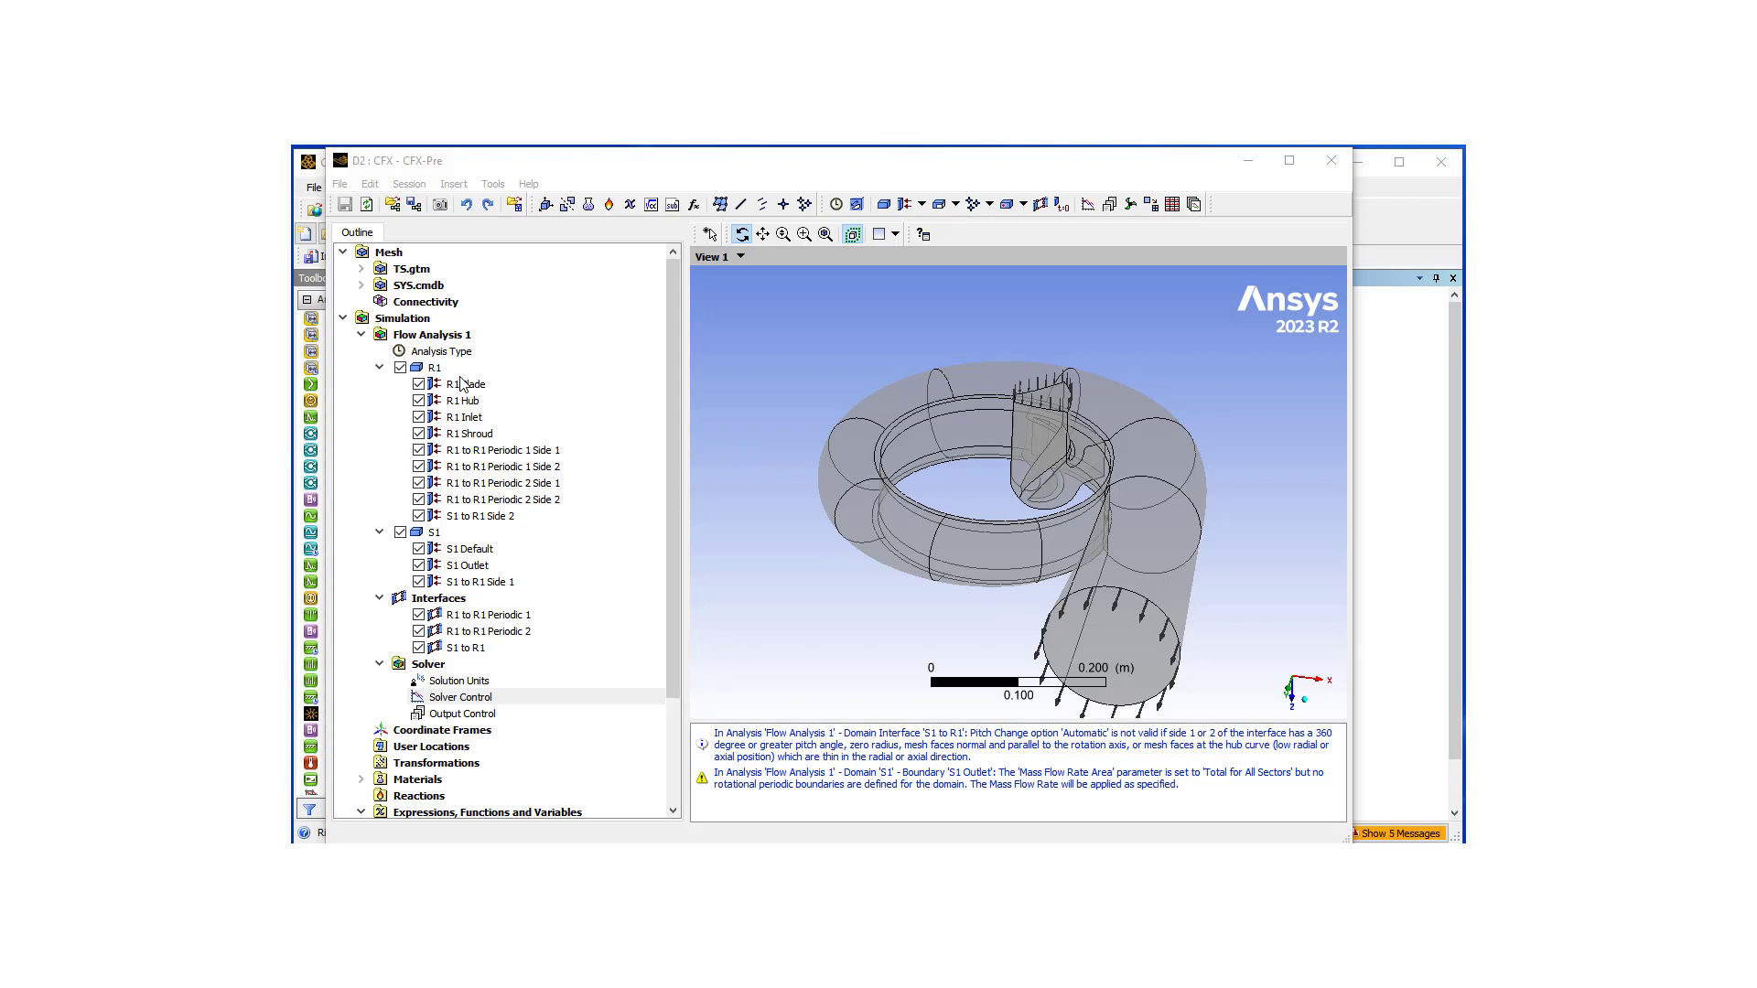
# Insert Expert Parameters under the Solver of Flow Analysis 1 and bring up the Convergence Control parameters
pyautogui.scroll(-3, 492, 357)
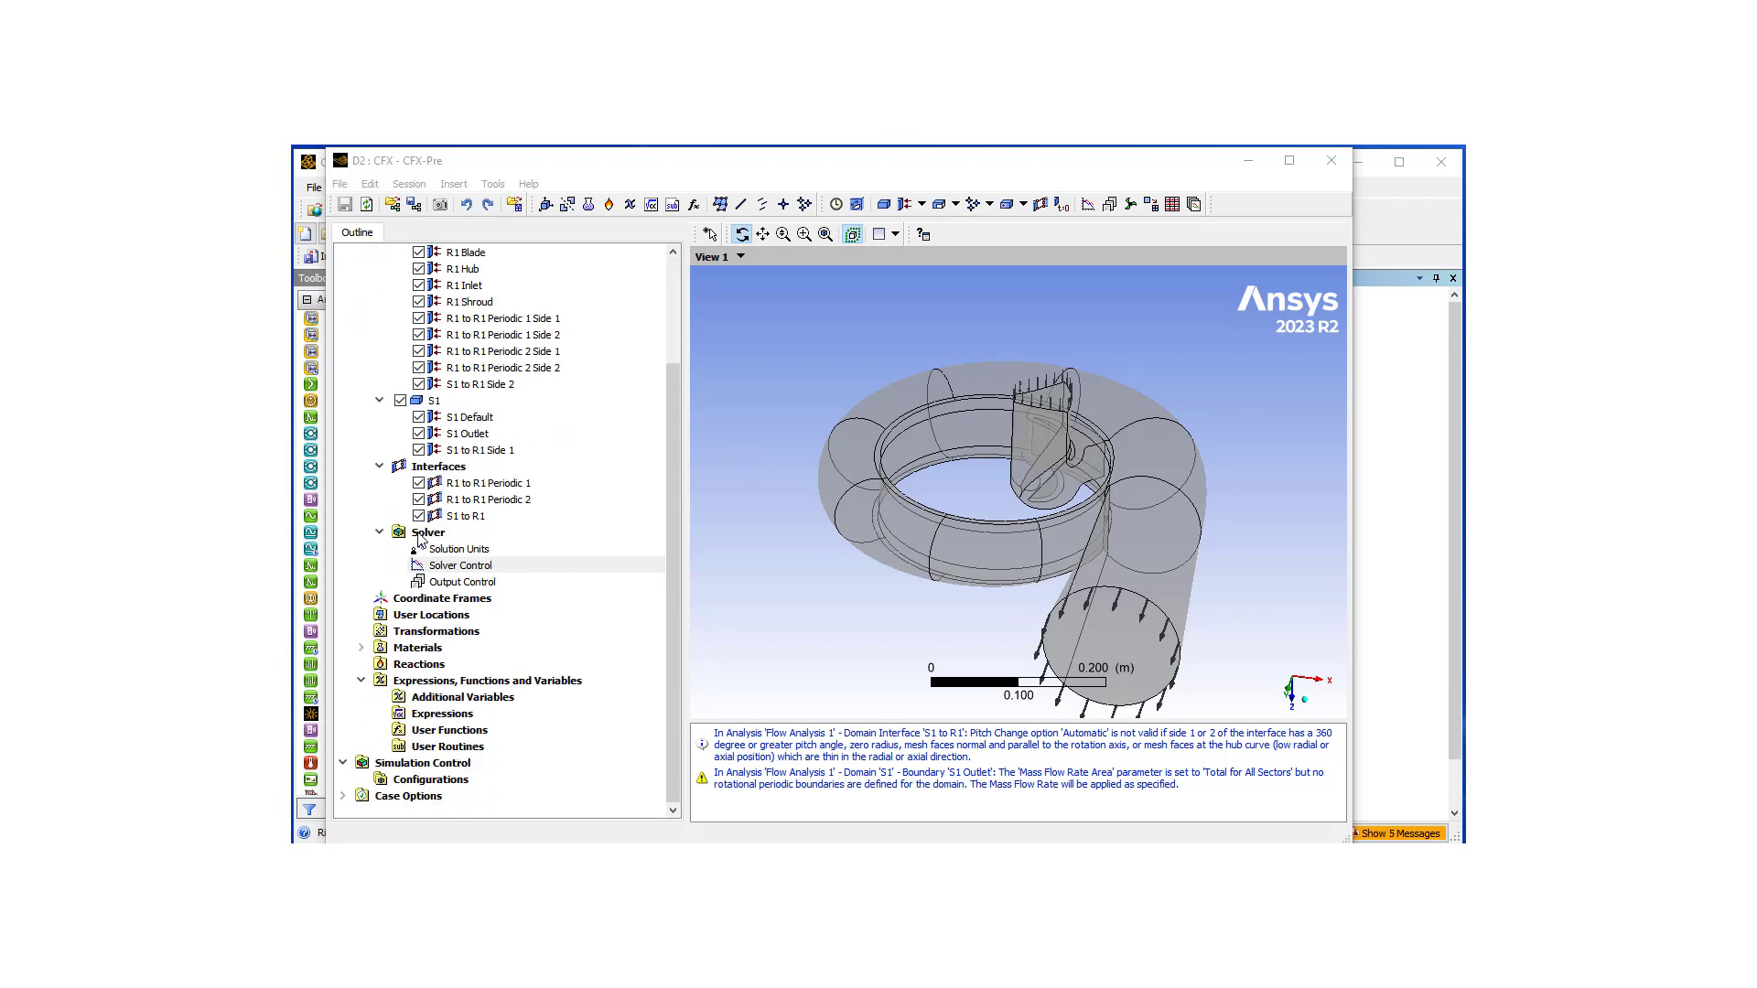
pyautogui.rightClick(423, 536)
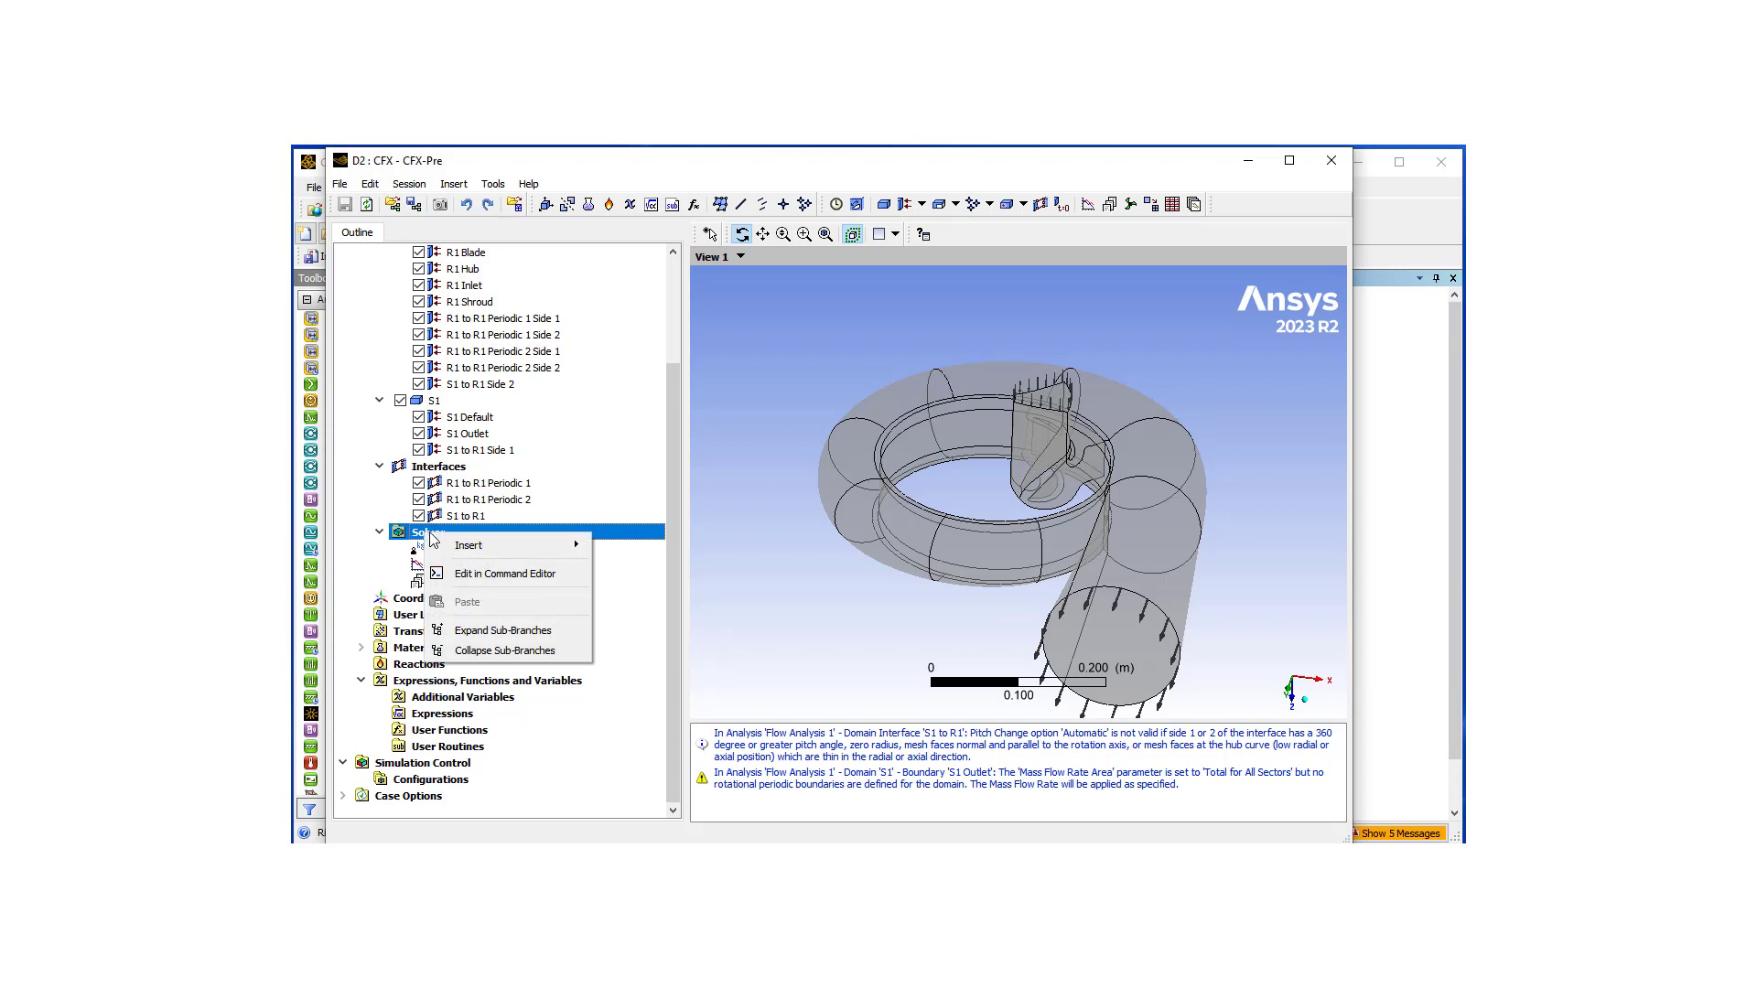
pyautogui.moveTo(462, 546)
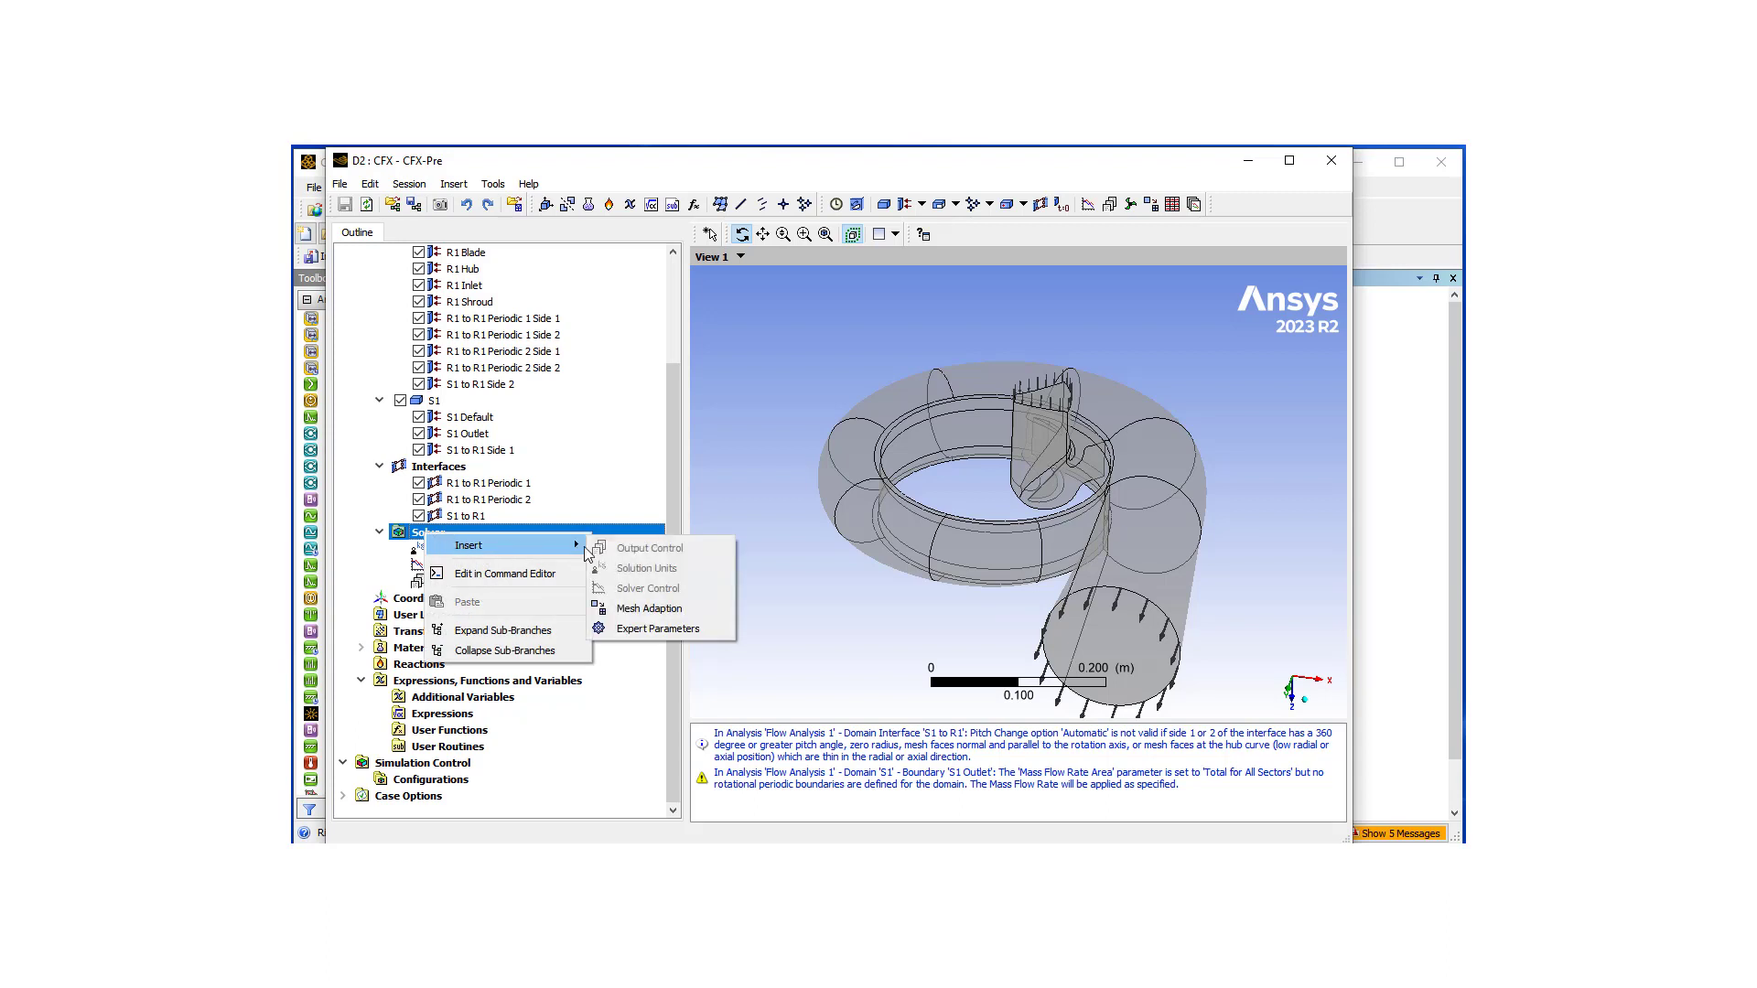
pyautogui.click(656, 635)
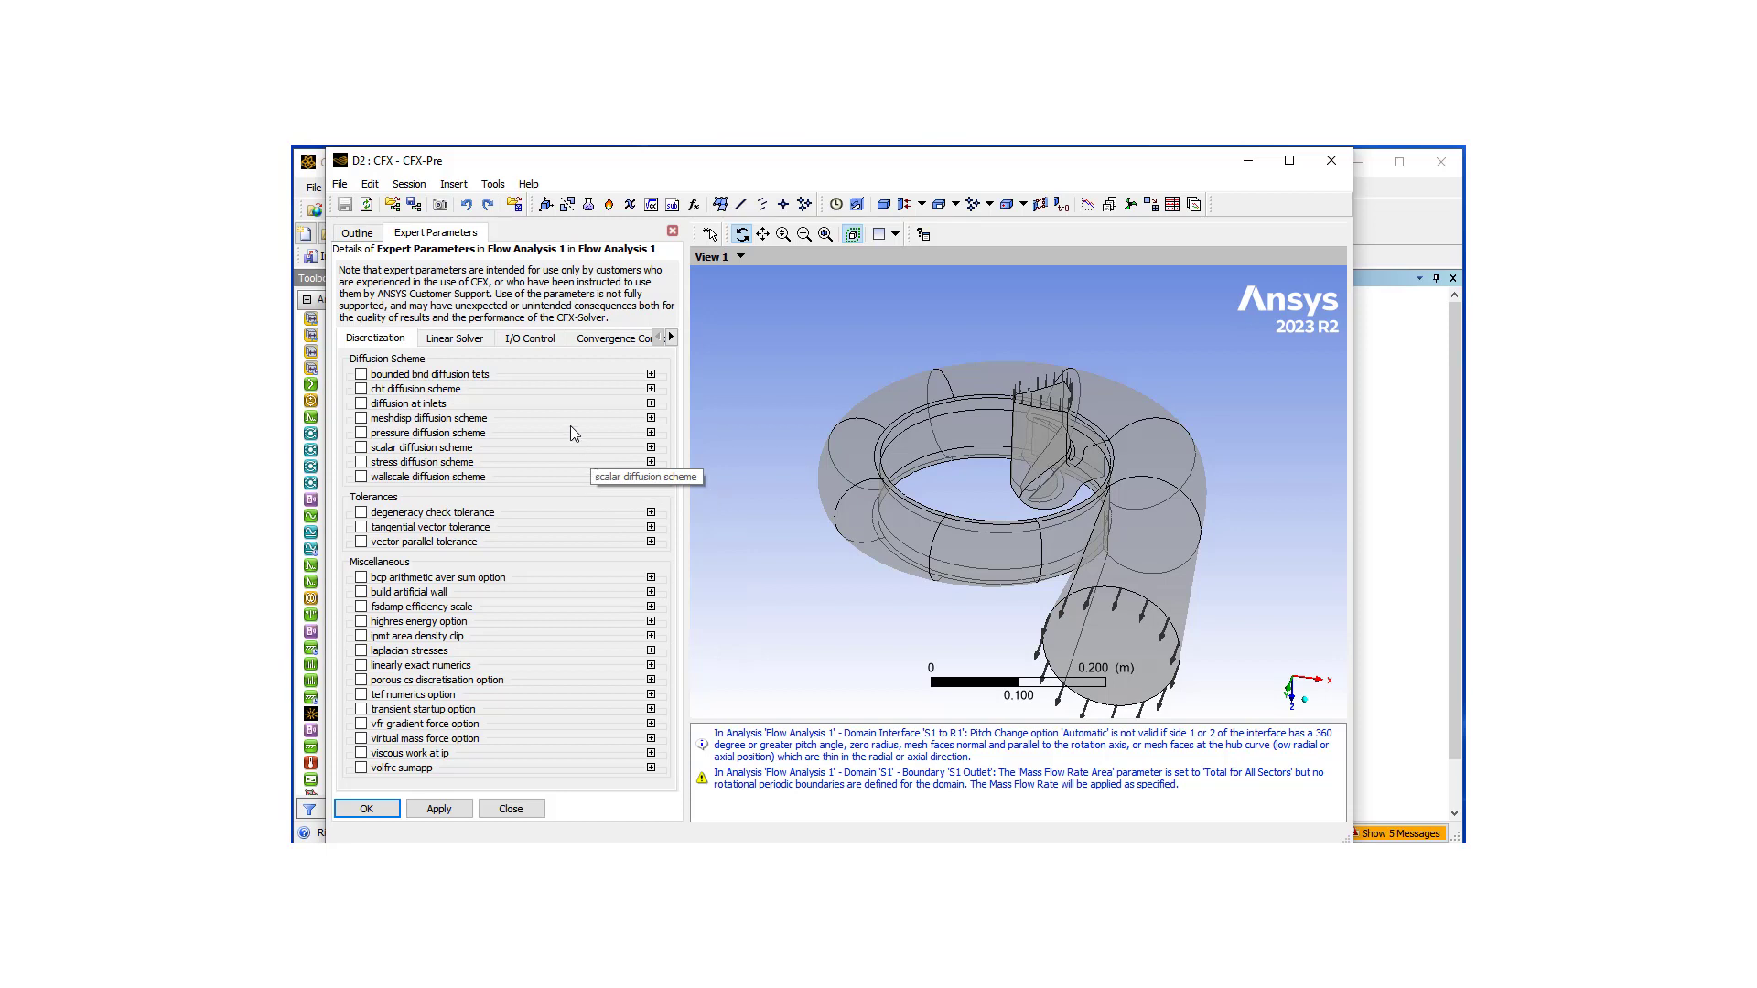
pyautogui.click(452, 344)
pyautogui.click(518, 344)
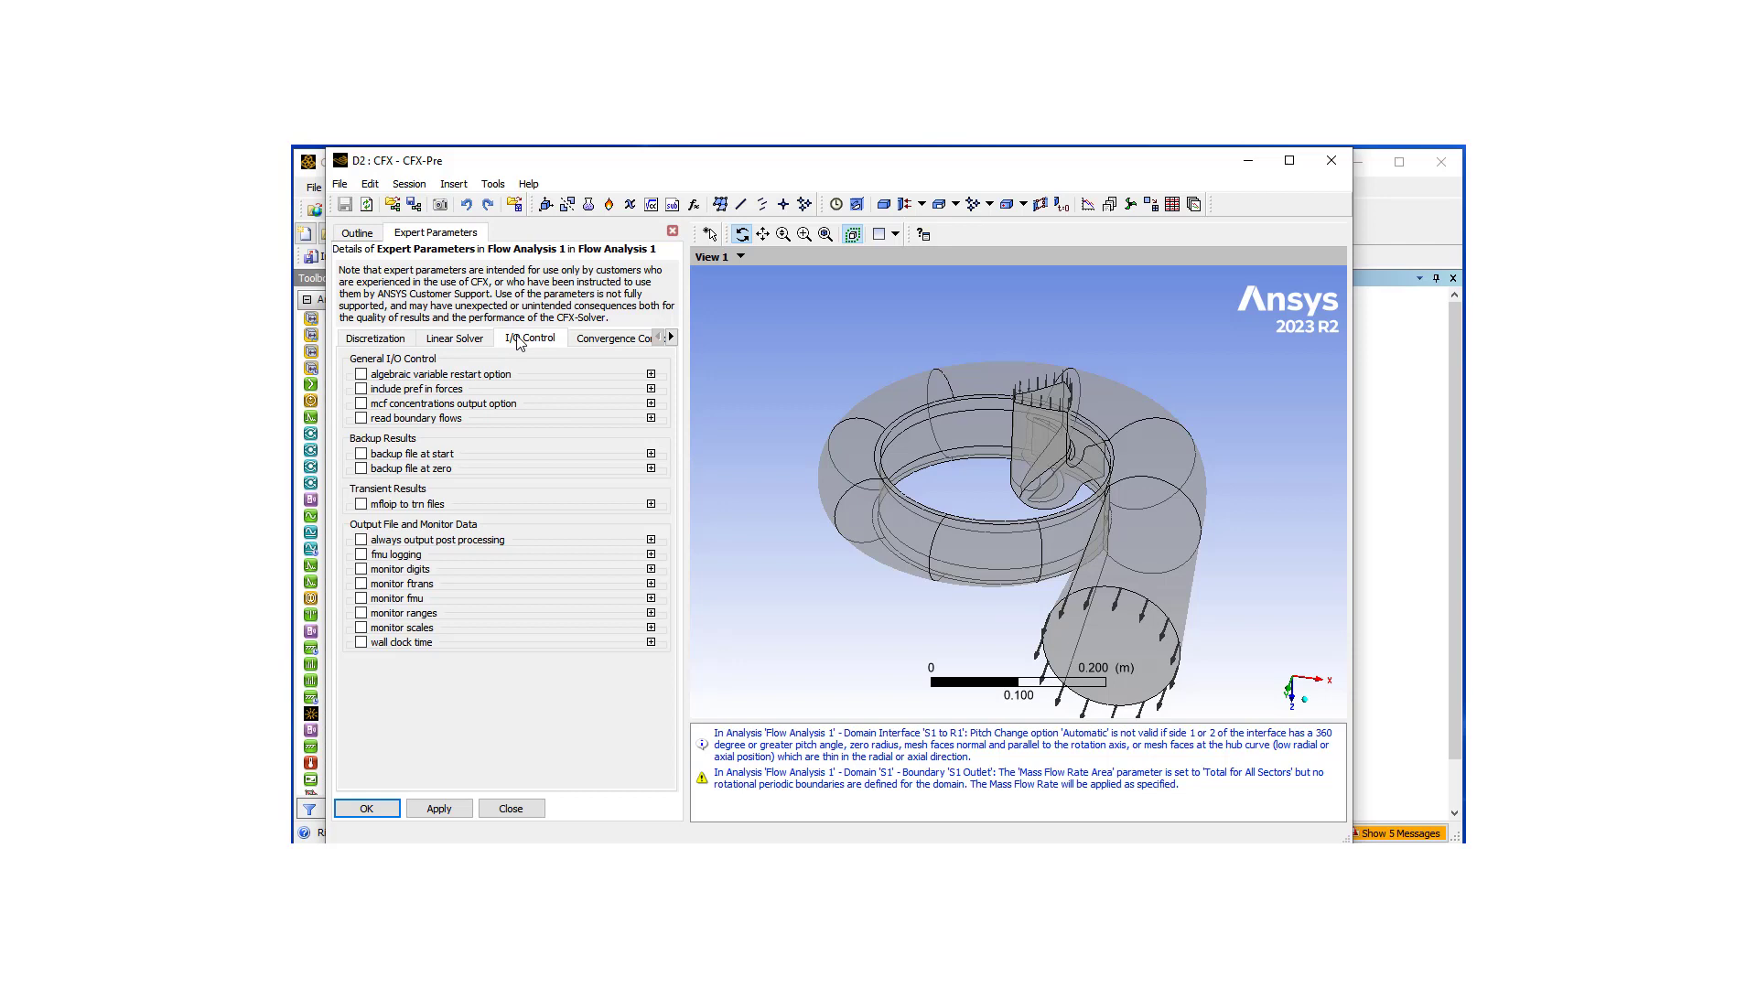
pyautogui.click(603, 340)
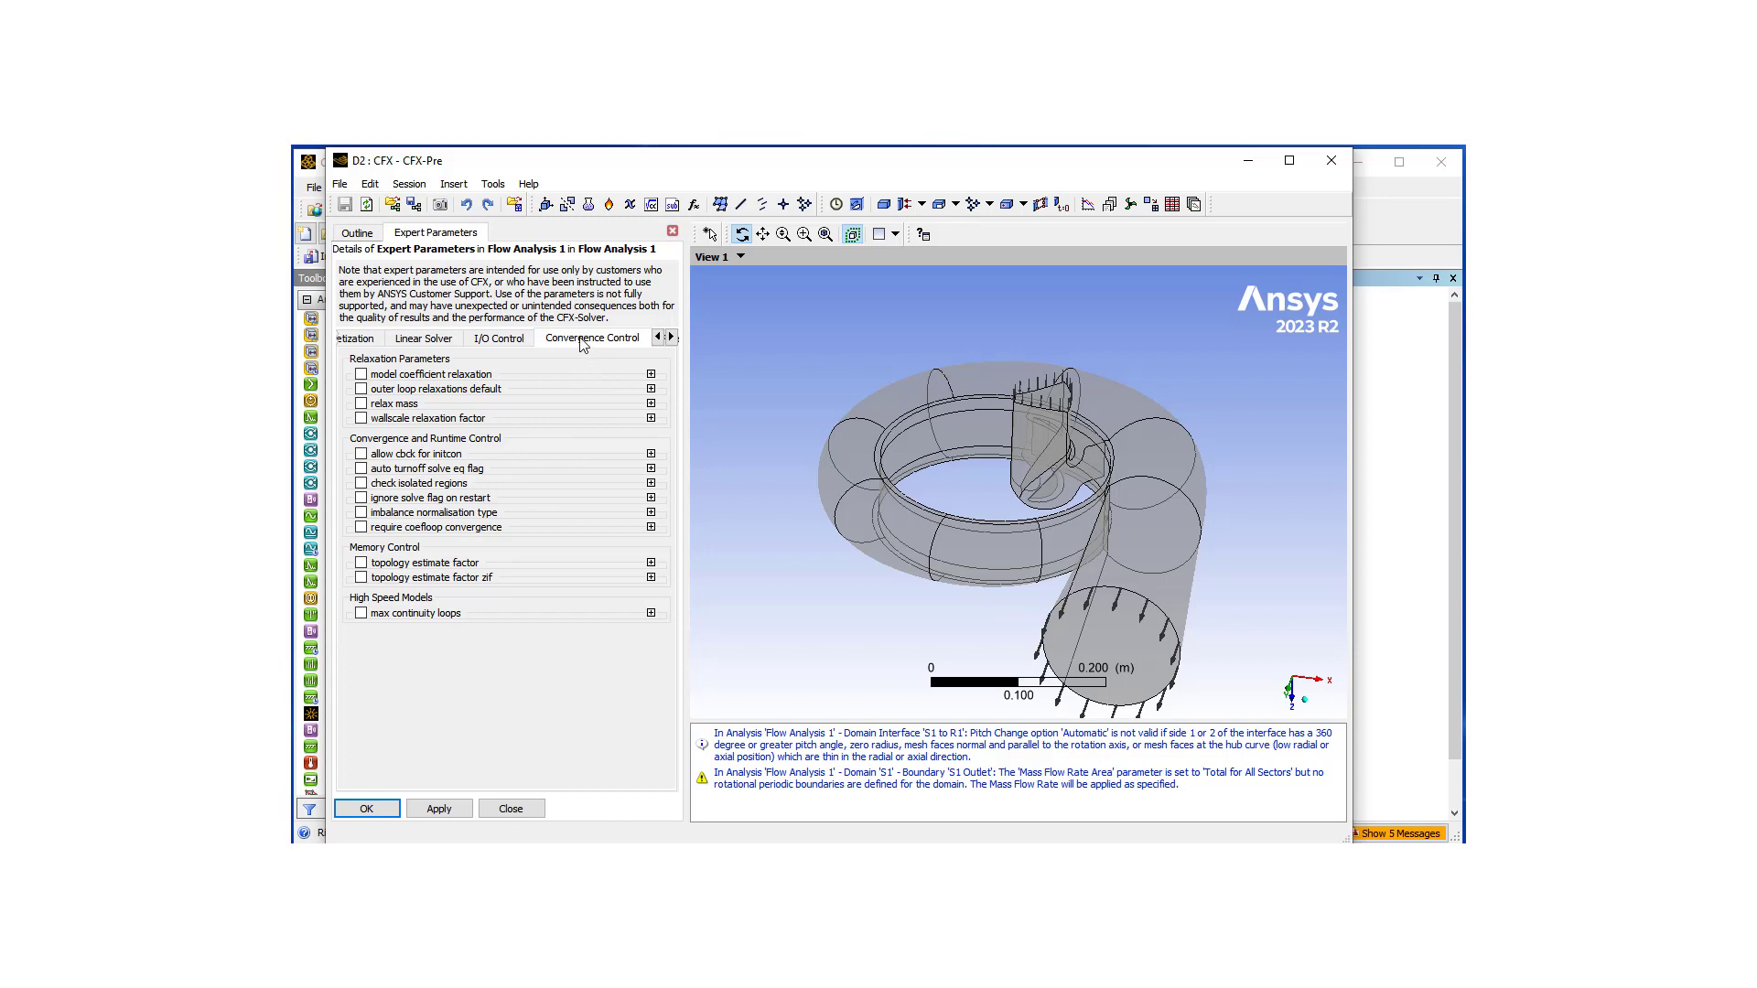
# Enable the topology estimate factor zif memory parameter with a value of 1.2 and accept the expert parameters
pyautogui.click(362, 579)
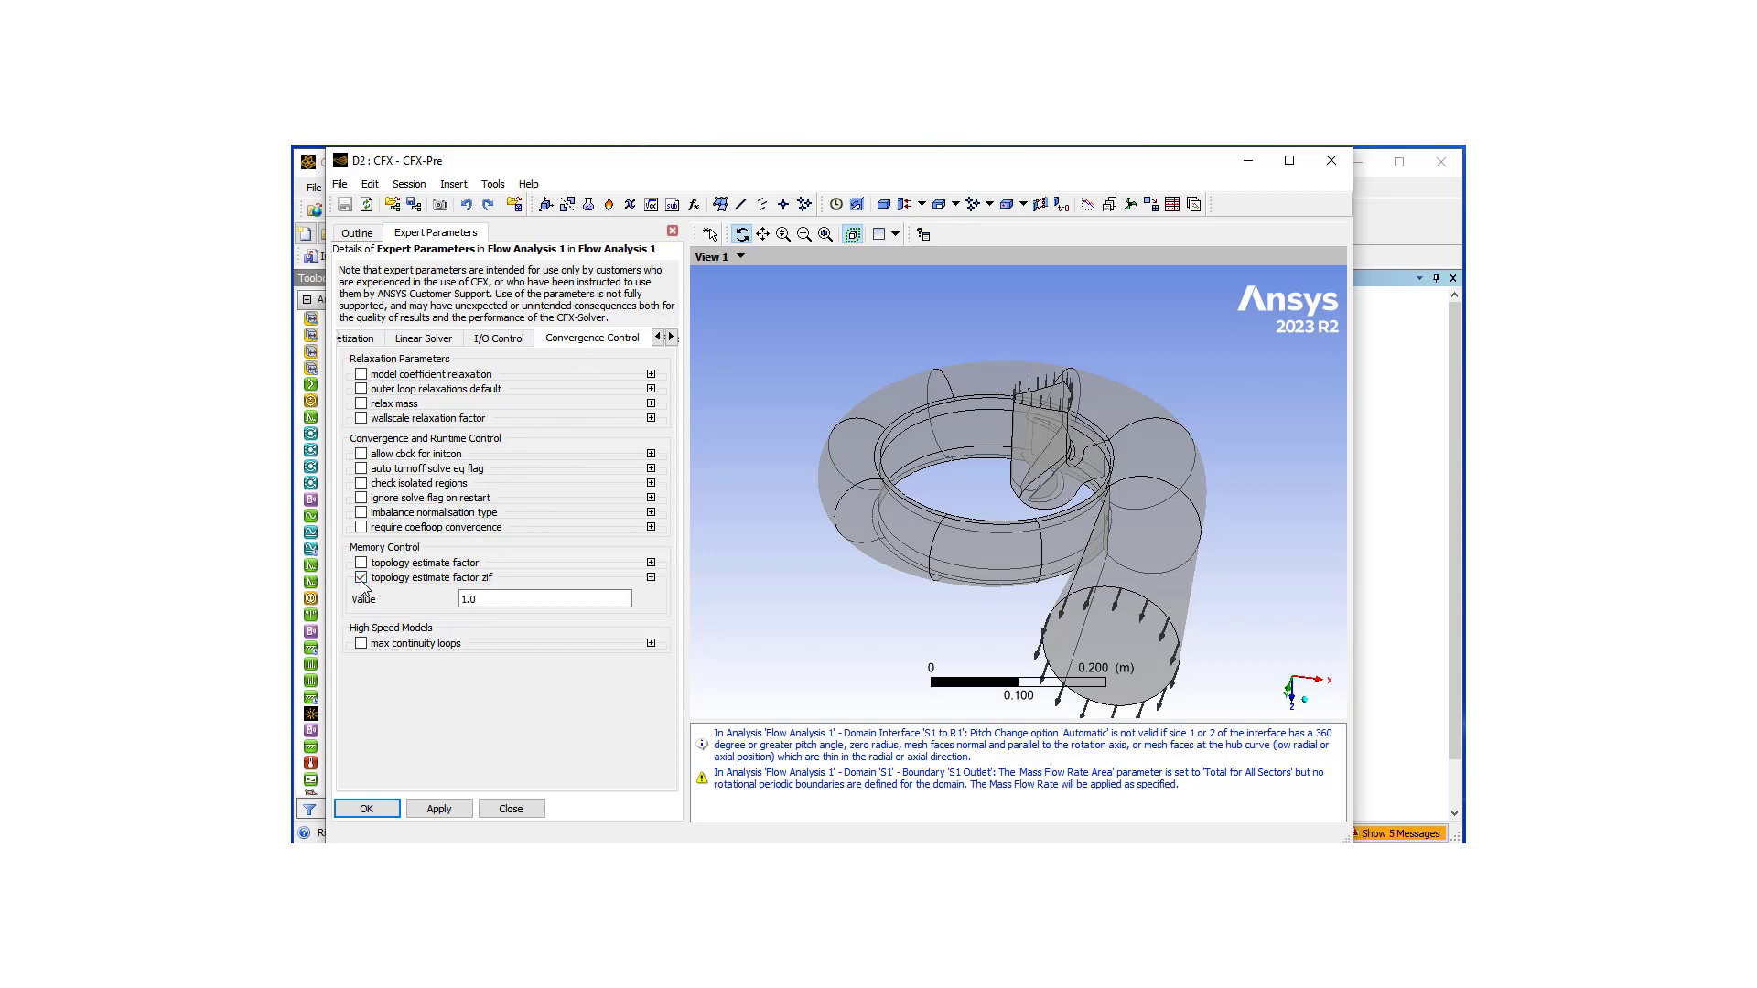
pyautogui.click(485, 598)
pyautogui.press('BackSpace')
pyautogui.write('2')
pyautogui.click(440, 809)
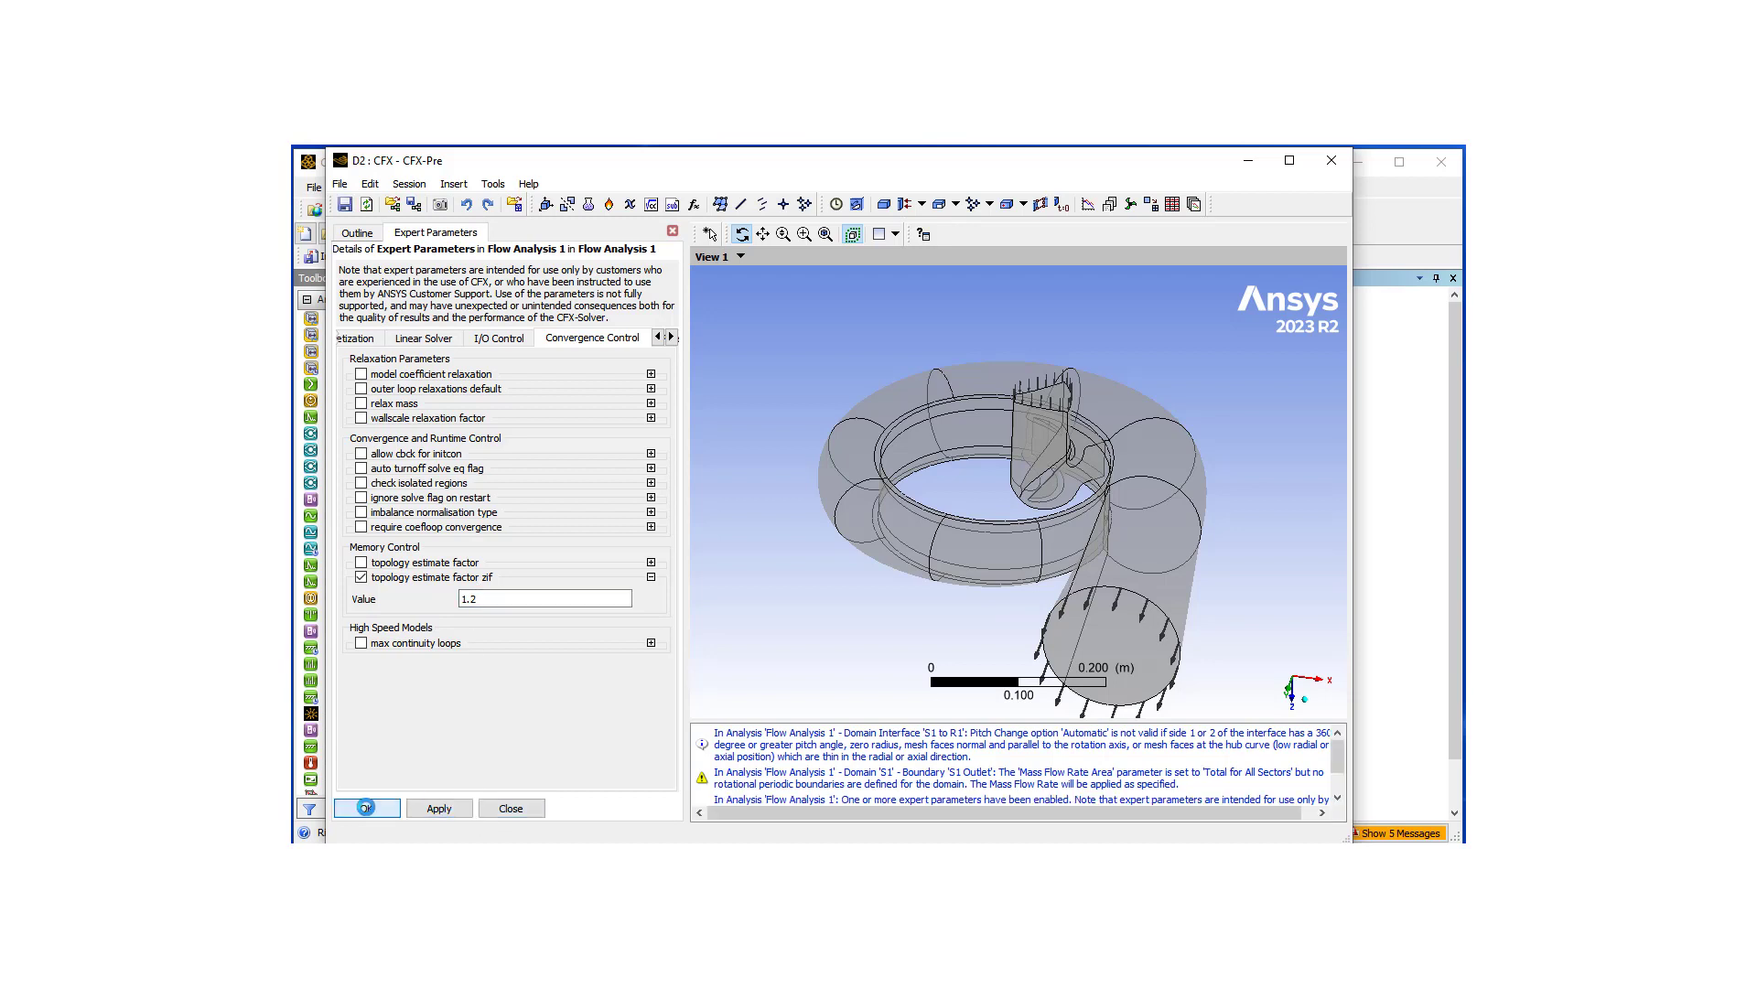
pyautogui.click(366, 809)
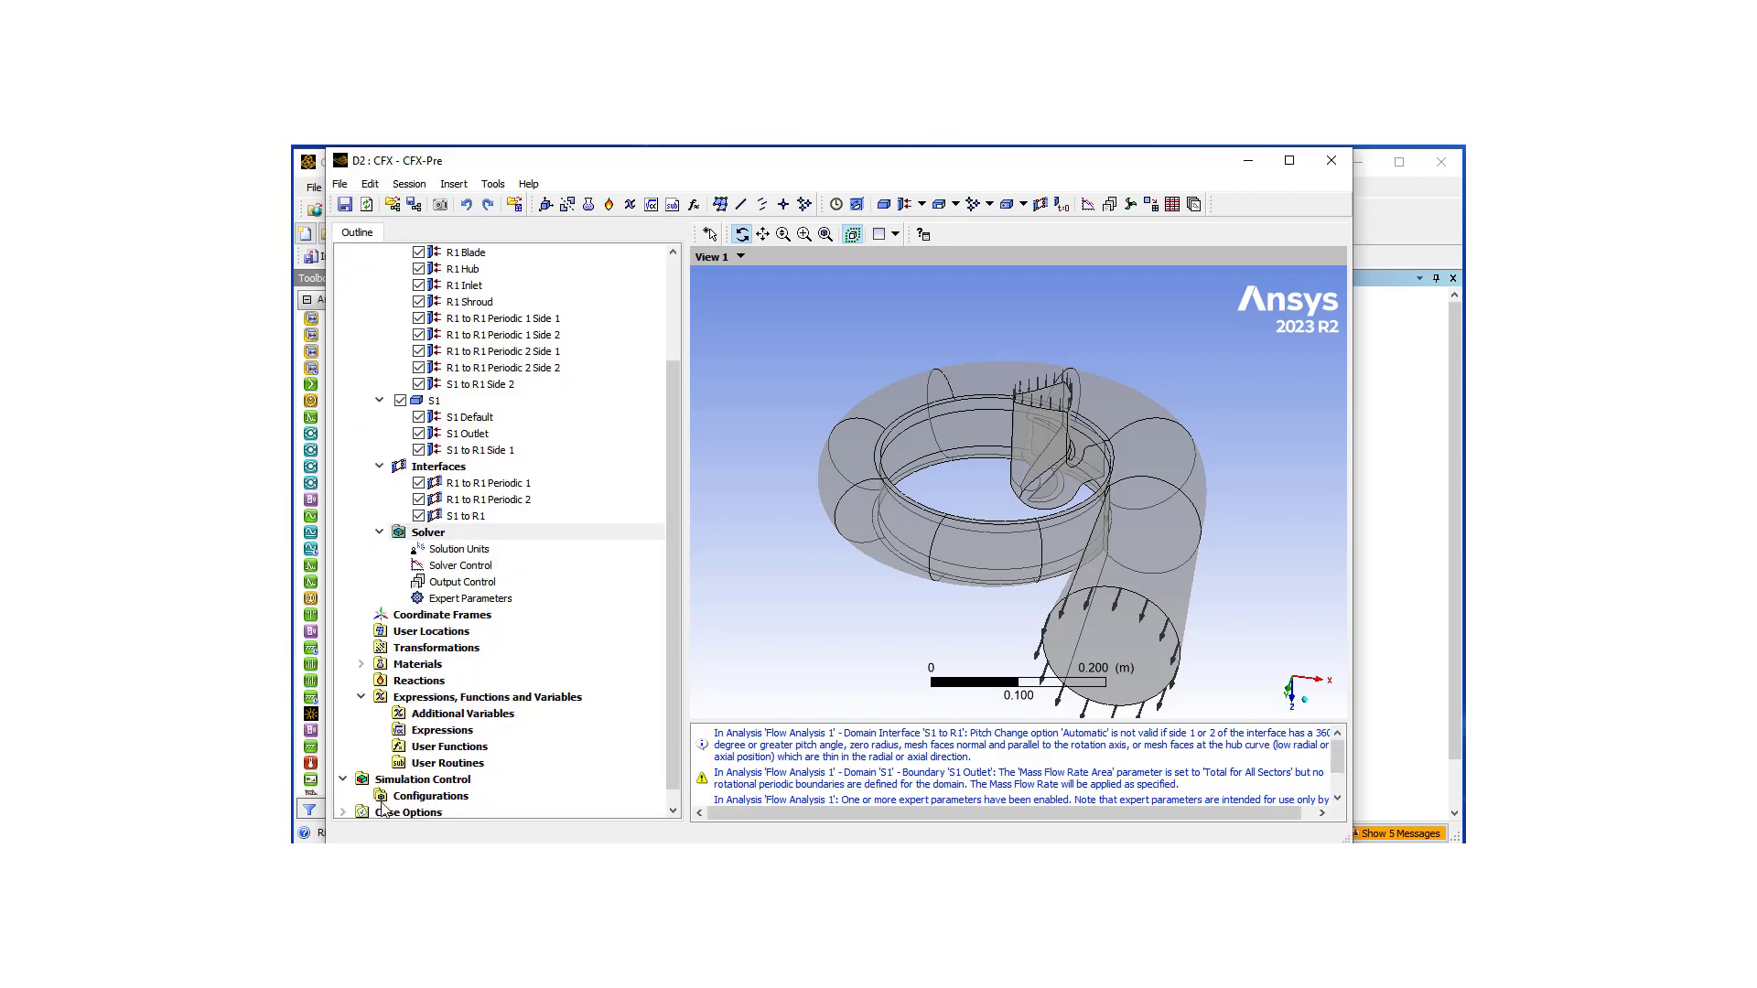
# Switch to Workbench, reopen the CFX system's Solution cell in CFX-Solver Manager, start the run and dismiss the run termination notice
pyautogui.click(1247, 160)
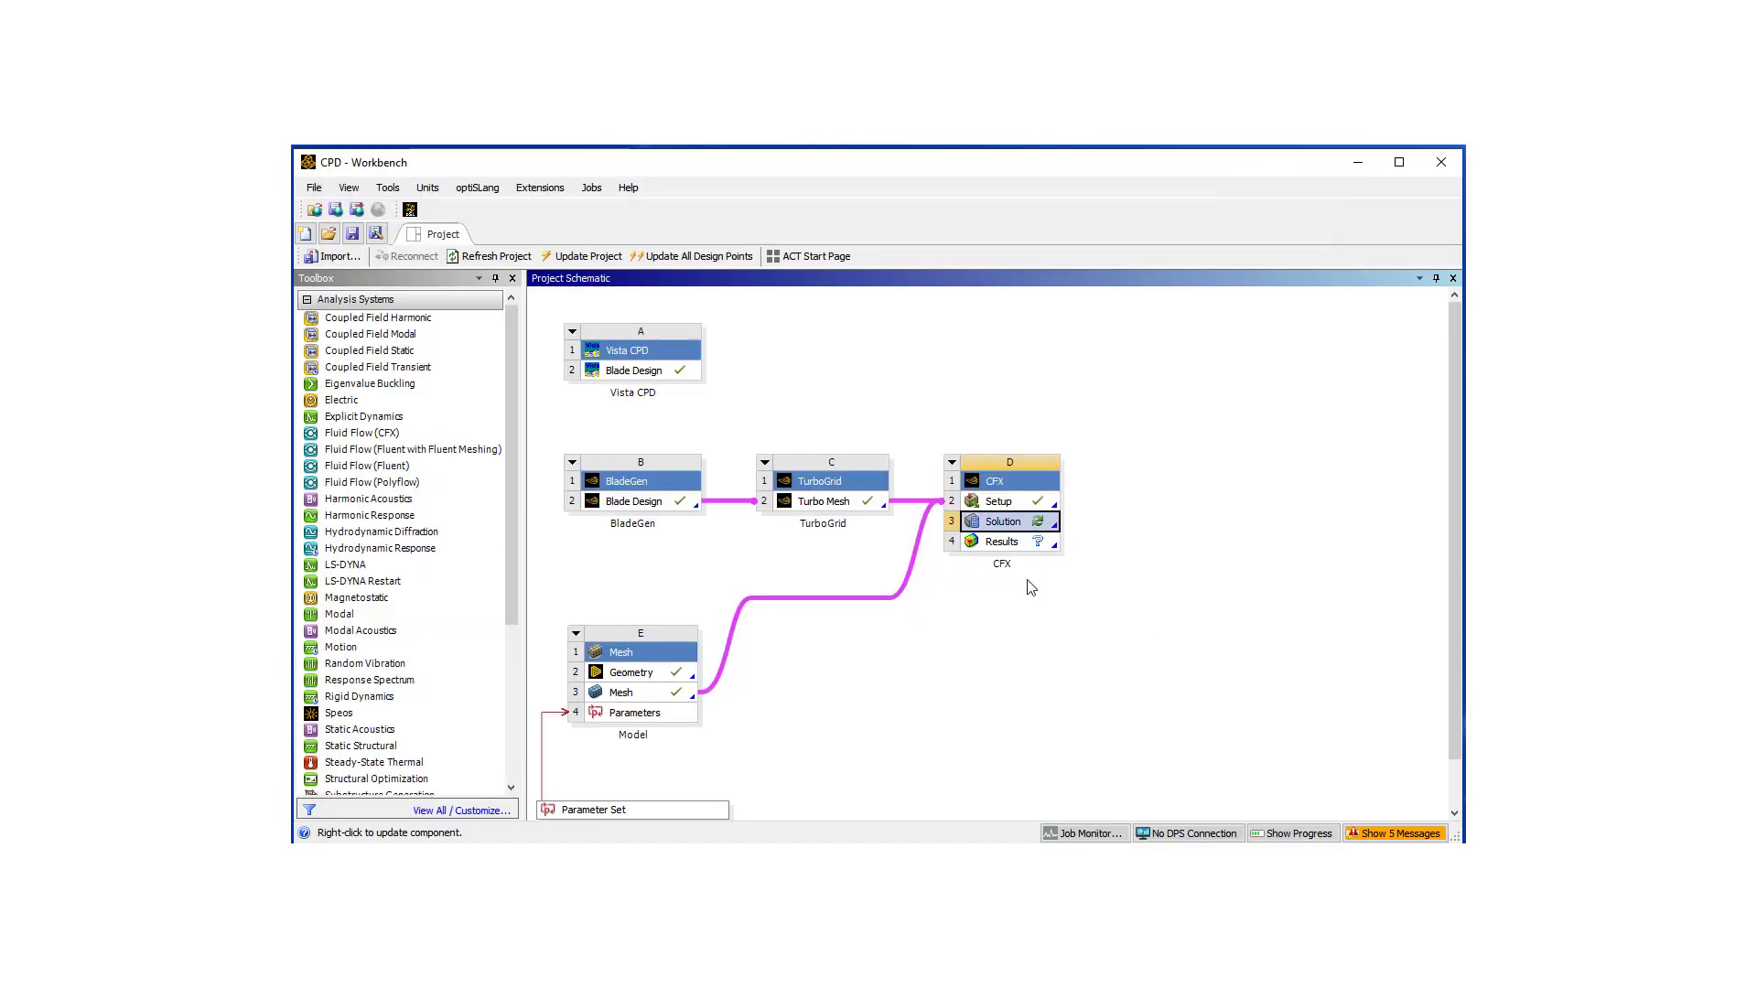
pyautogui.rightClick(1022, 525)
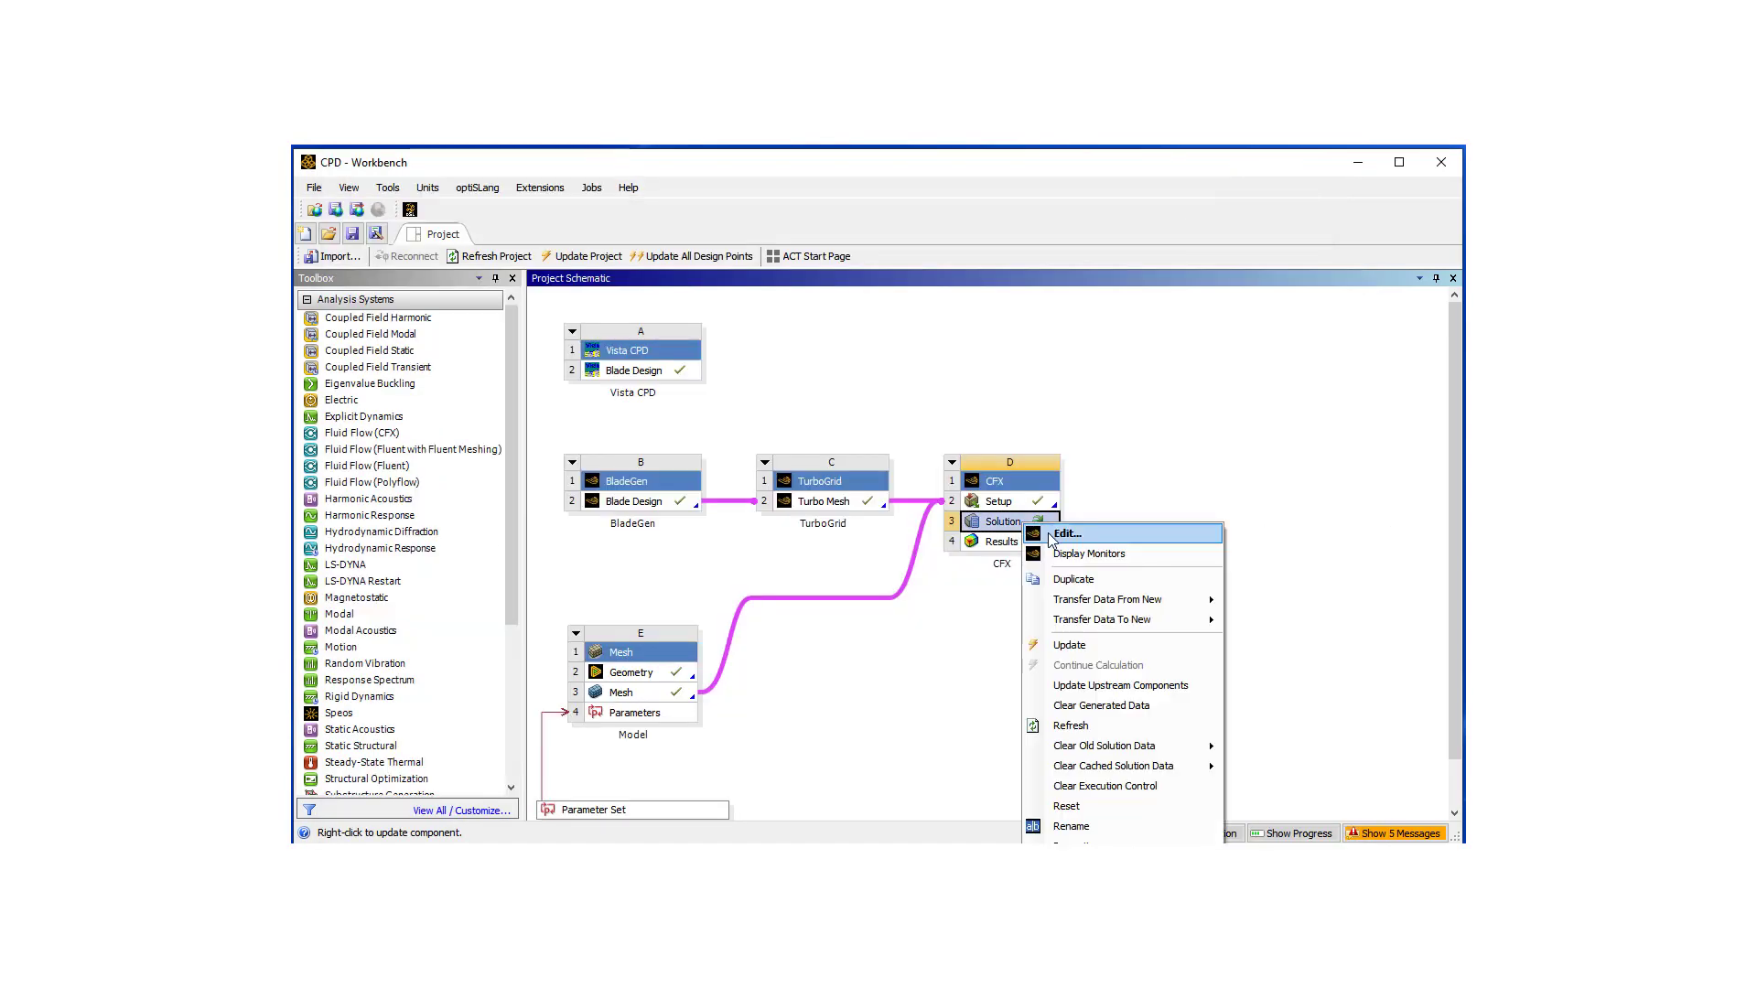
pyautogui.click(1065, 534)
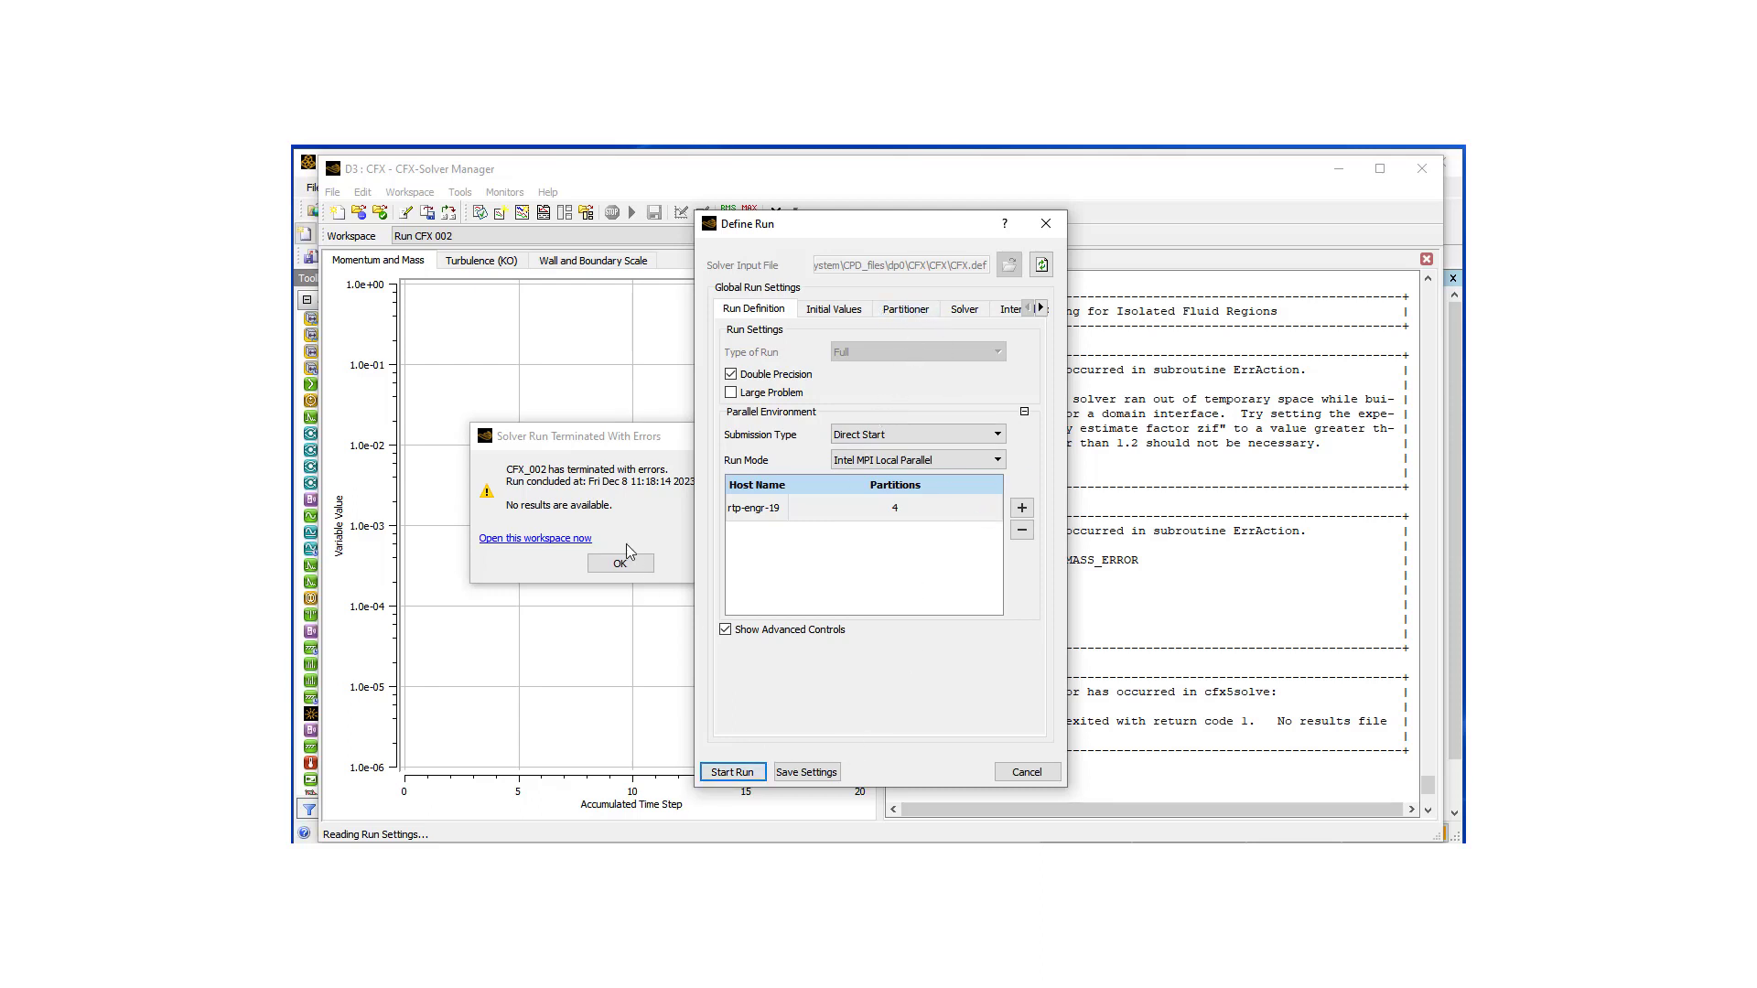
pyautogui.click(733, 774)
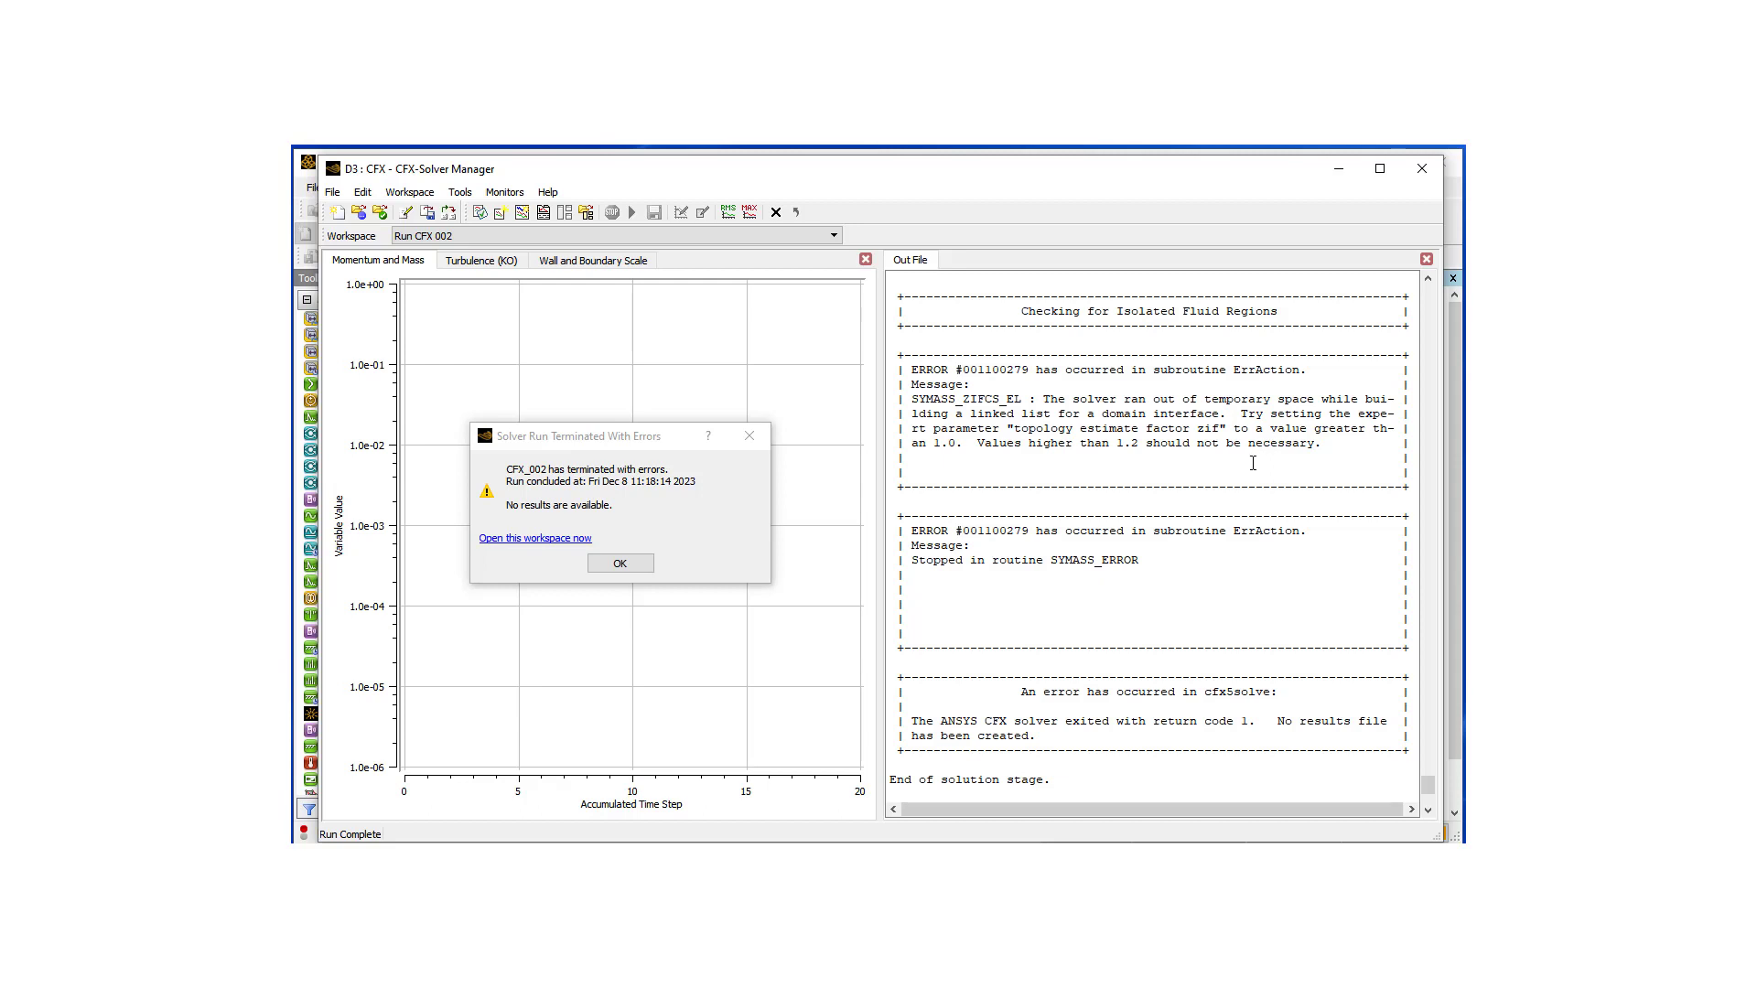
pyautogui.click(621, 564)
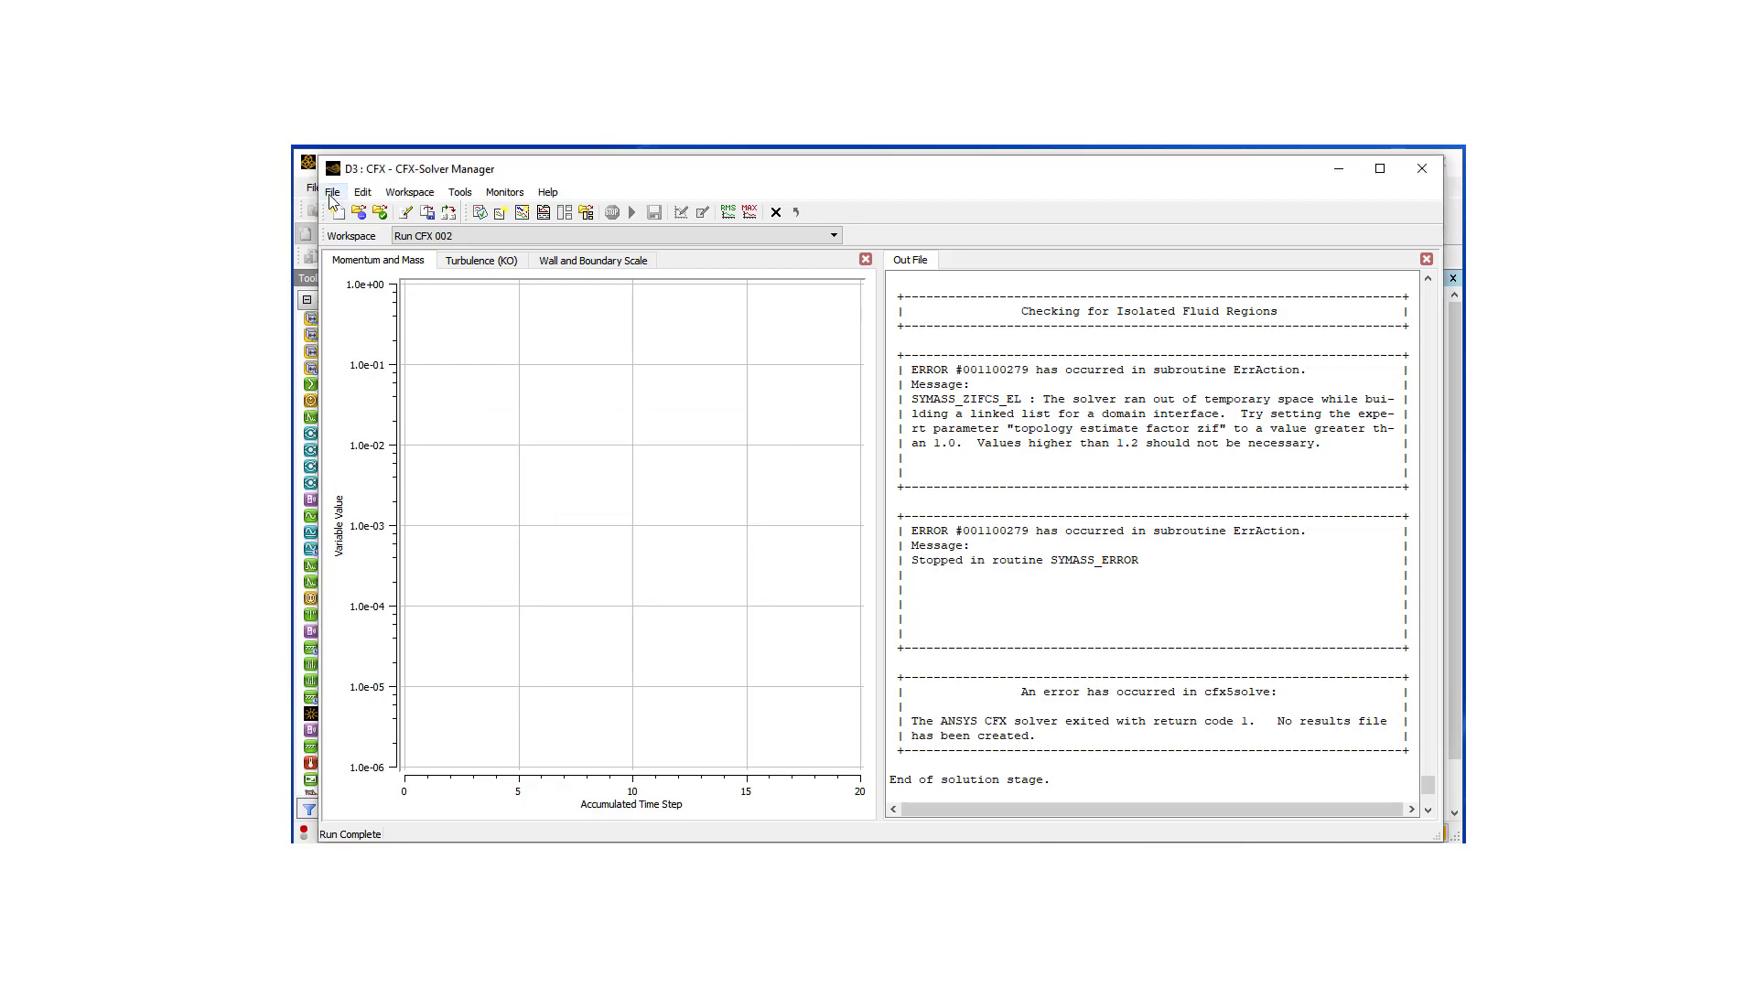